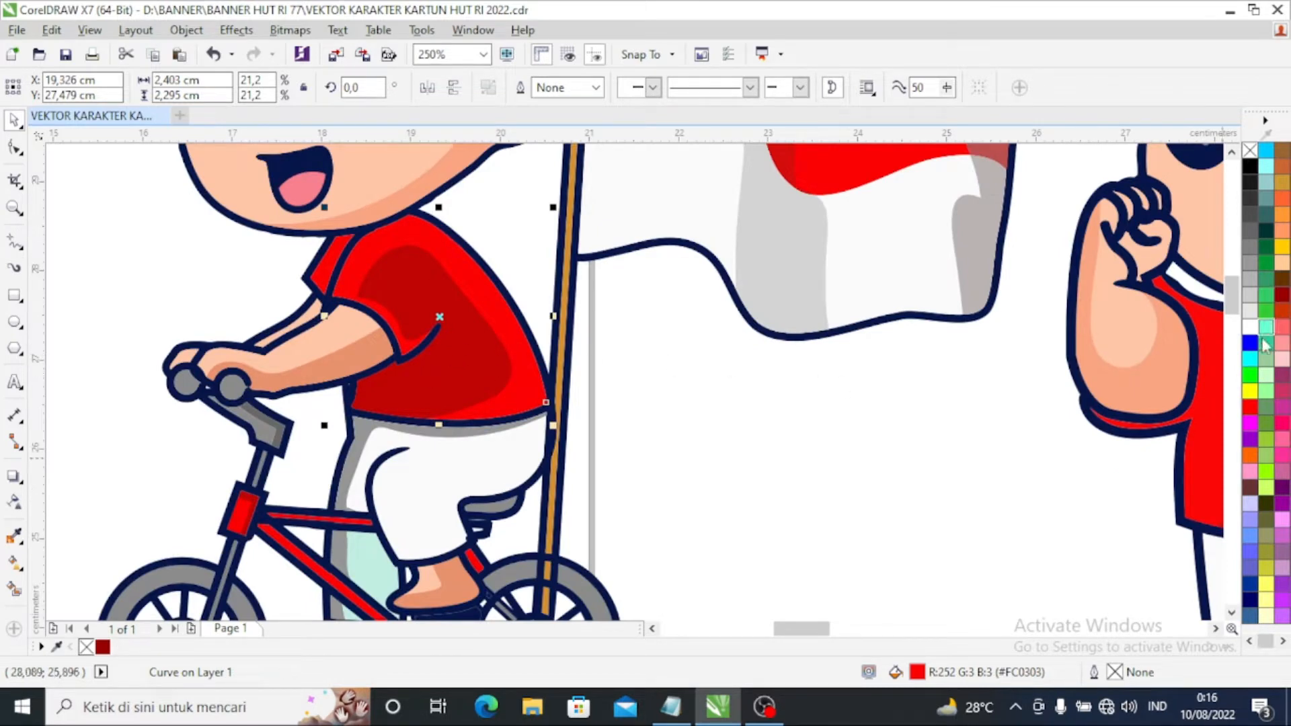
Step: Fill the cycling boy's shirt with Spring Green and its shaded area with Forest Green
click(1265, 247)
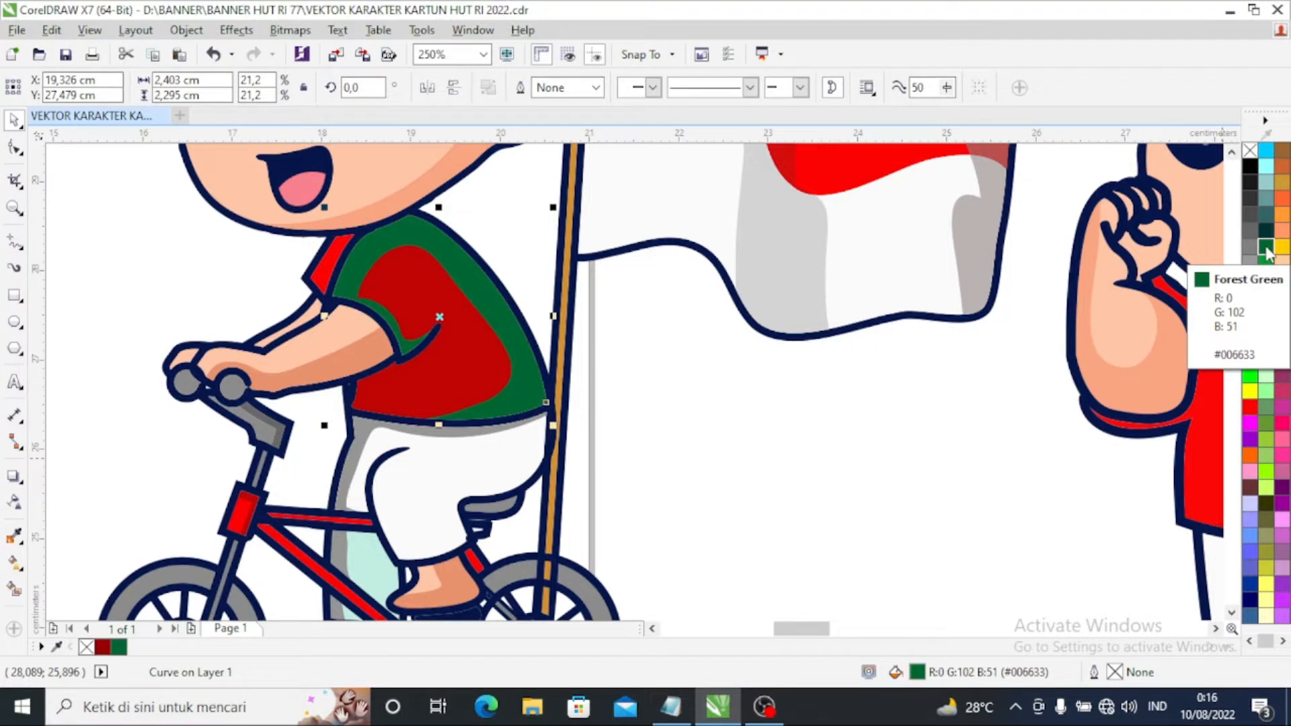
key(ctrl+z)
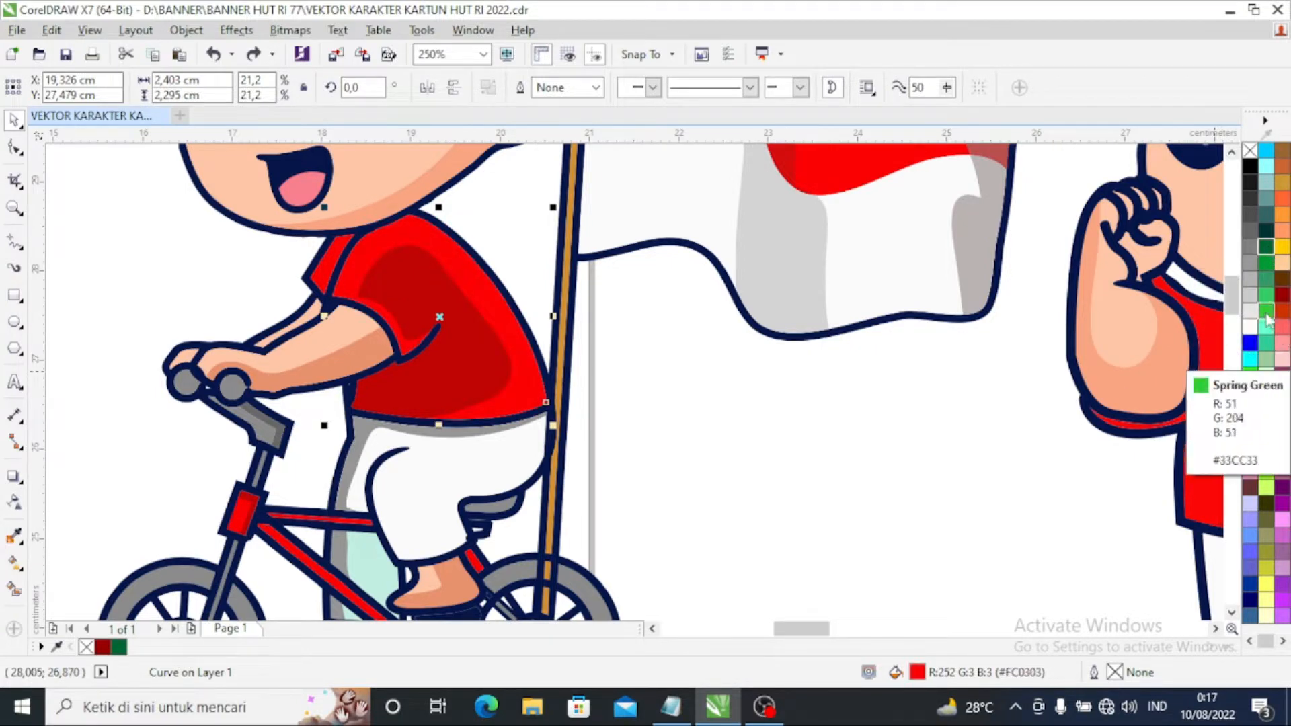
click(1265, 310)
click(475, 380)
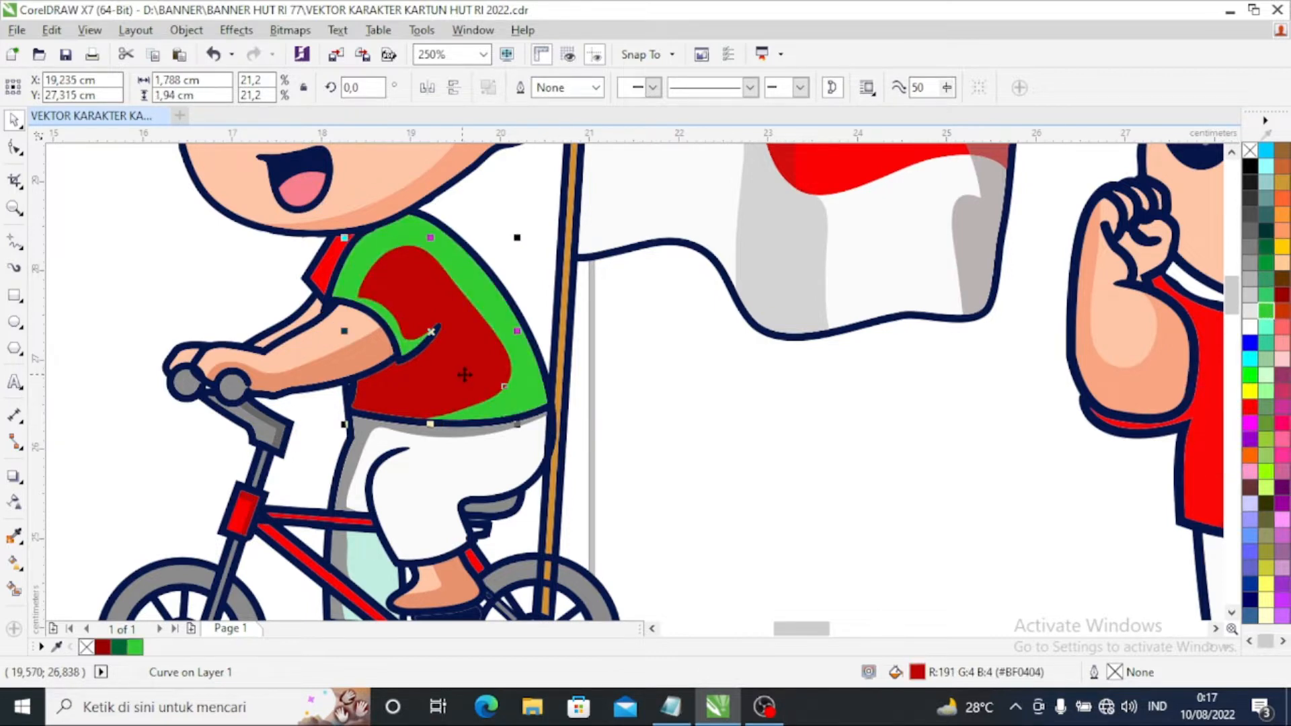
click(1265, 247)
scroll(528, 470, down, 2)
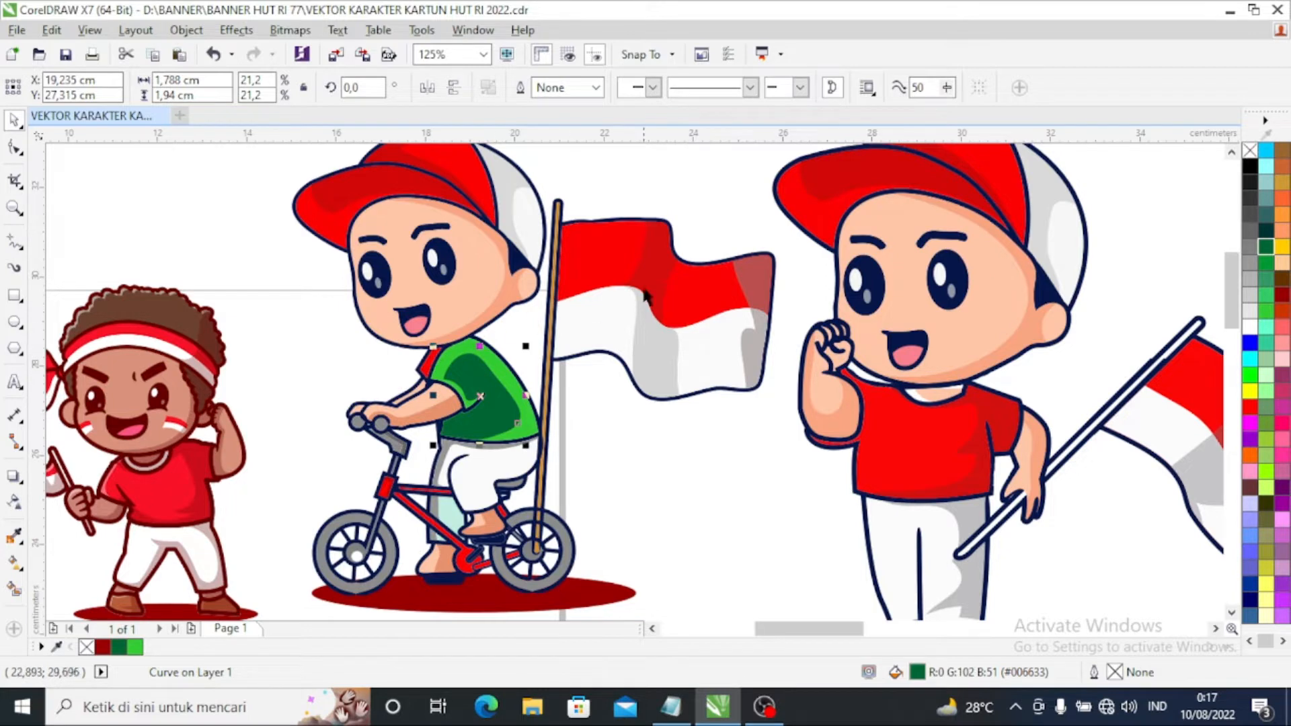
click(646, 488)
Step: Fill the small red far-side sleeve of the cycling boy's shirt with Forest Green
scroll(437, 359, up, 2)
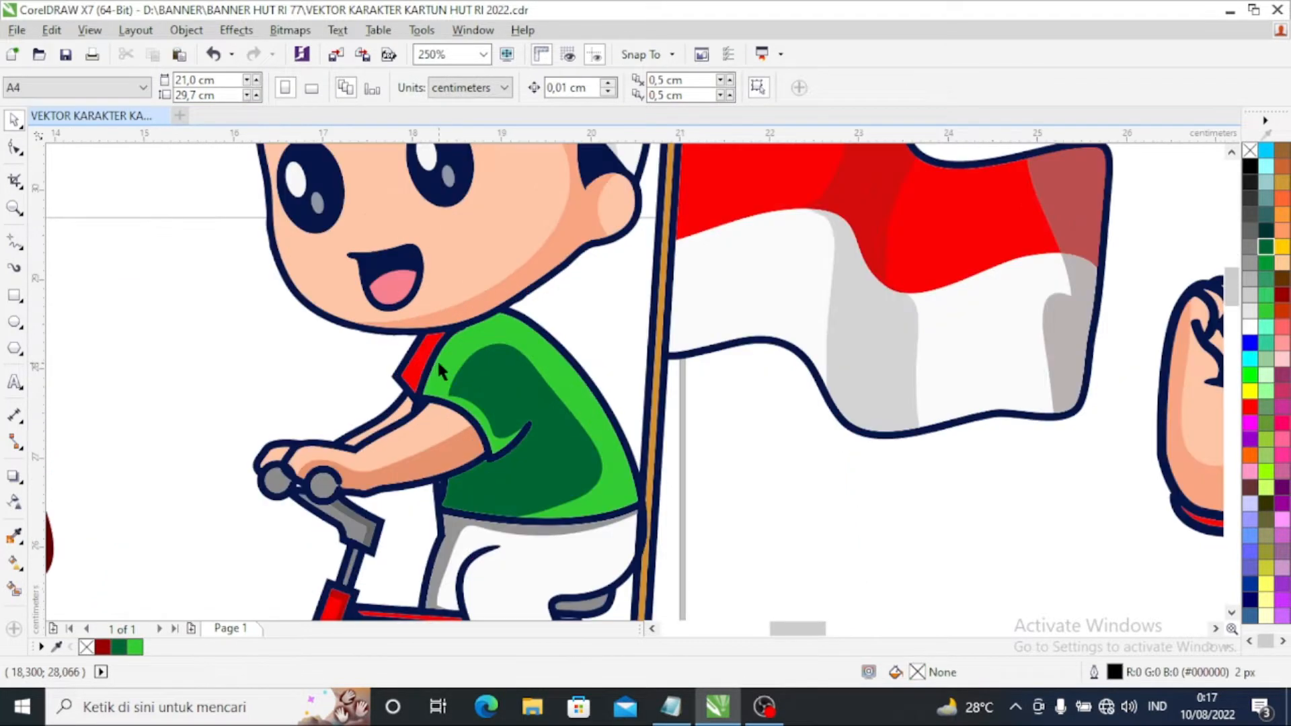
click(409, 380)
click(1265, 247)
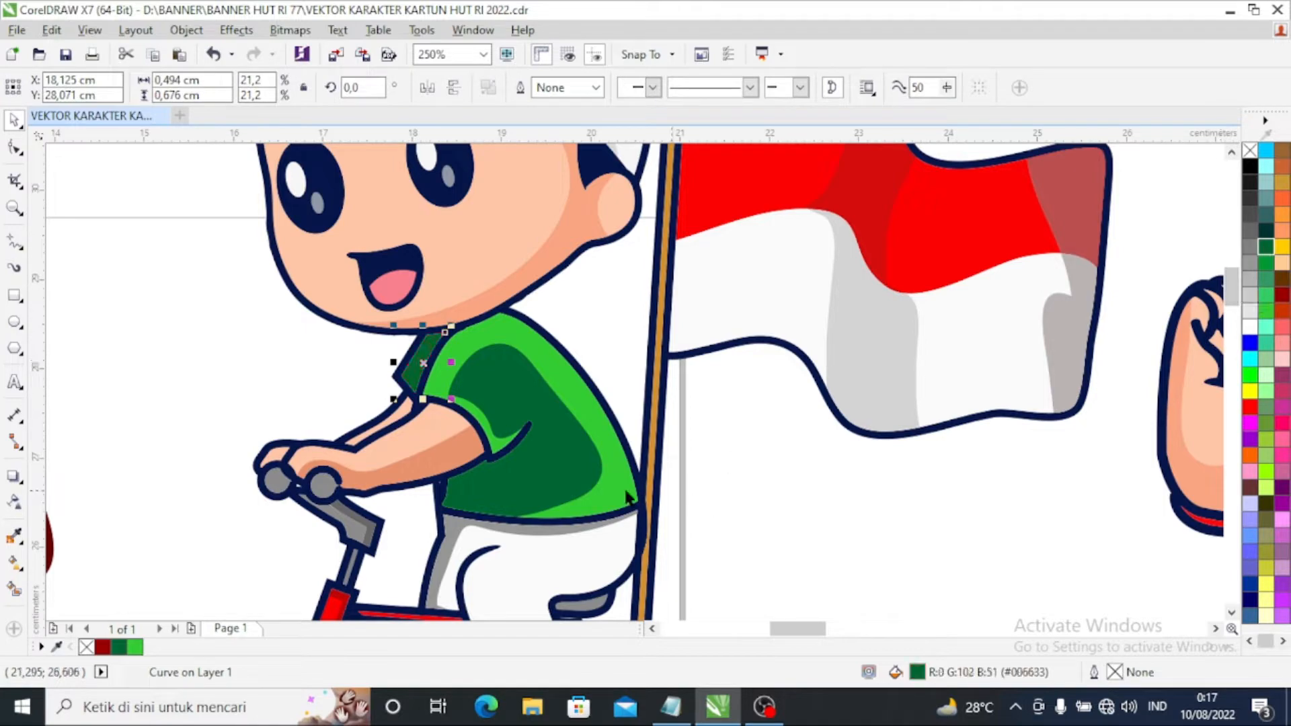
scroll(628, 497, down, 2)
click(587, 502)
Step: Fill the bicycle's red head tube with Spring Green and its darker shaded area with Forest Green
scroll(496, 524, up, 2)
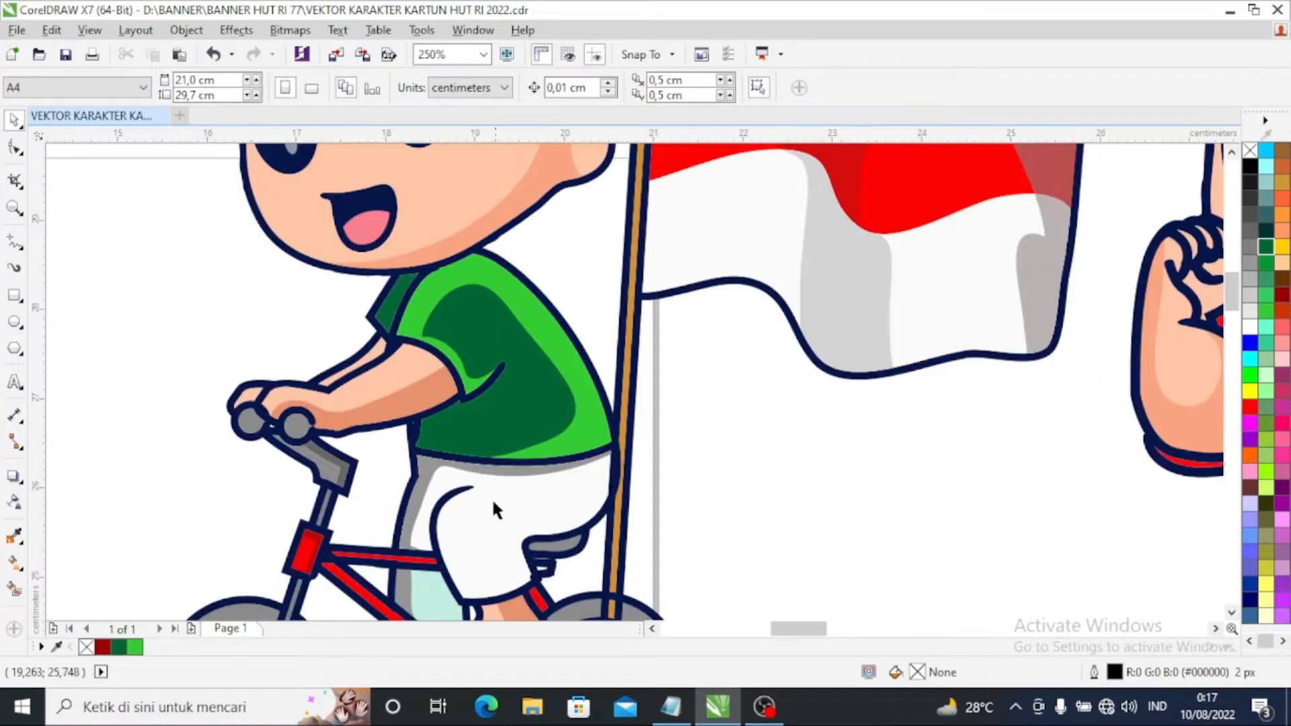
scroll(496, 509, down, 2)
scroll(495, 558, up, 2)
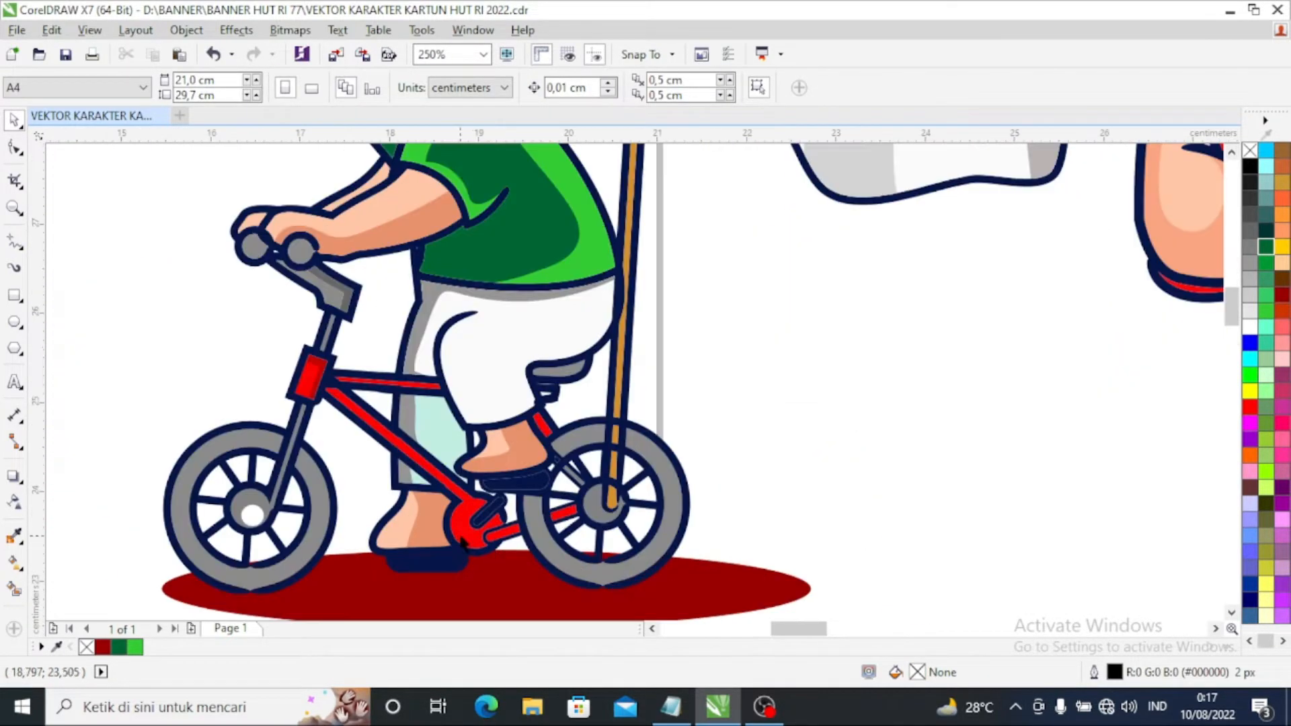
scroll(304, 379, up, 2)
click(301, 380)
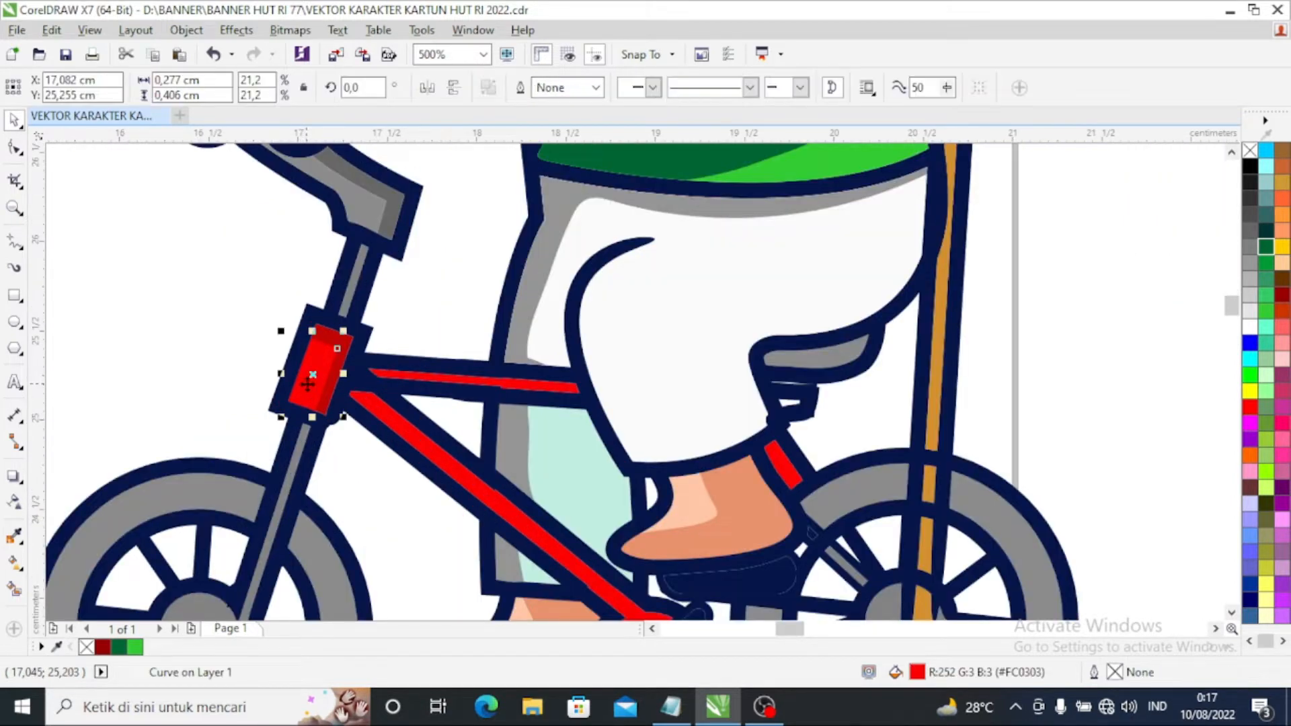
click(1266, 311)
click(279, 342)
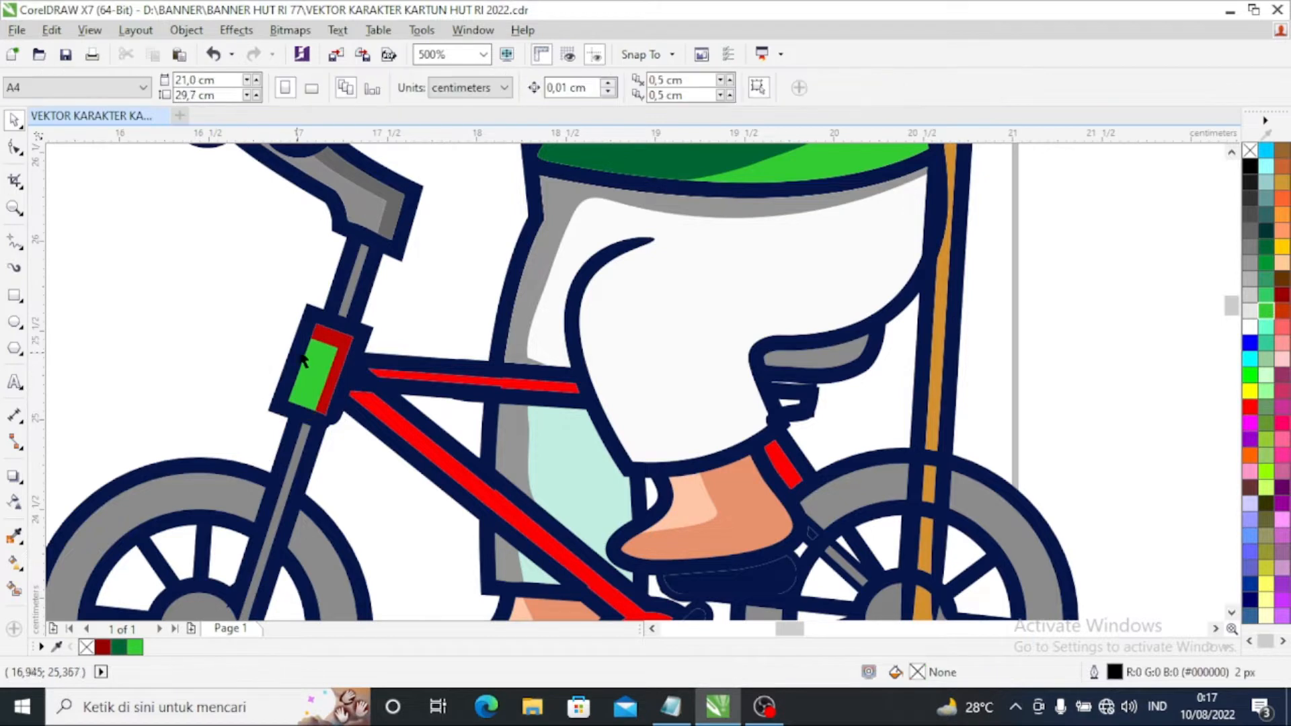
scroll(359, 322, up, 1)
click(361, 324)
click(1265, 246)
Step: Fill the bicycle's top tube and its diagonal down tube with Forest Green
scroll(372, 390, down, 1)
scroll(337, 397, down, 1)
scroll(390, 437, up, 1)
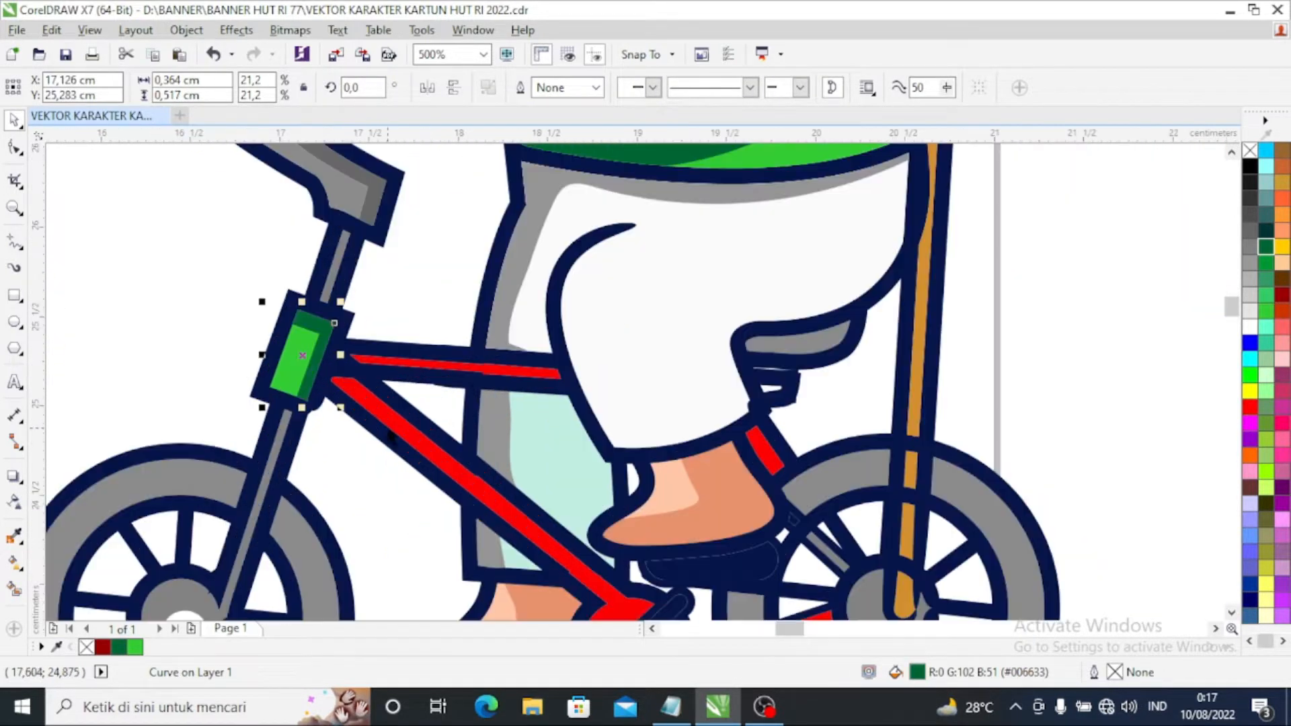
click(470, 373)
click(1266, 246)
click(467, 470)
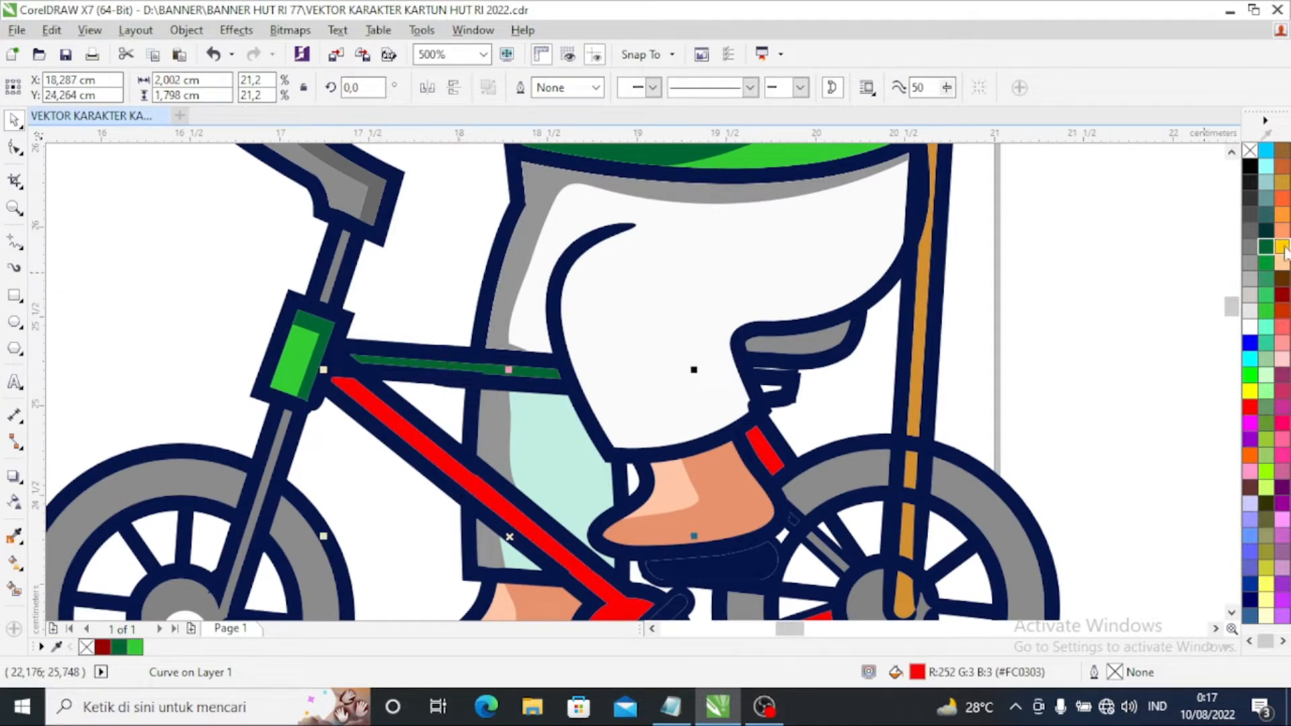
click(1264, 251)
Step: Fill the short tube under the bicycle seat and both red bar pieces leading to the rear wheel hub with Forest Green
scroll(649, 397, down, 1)
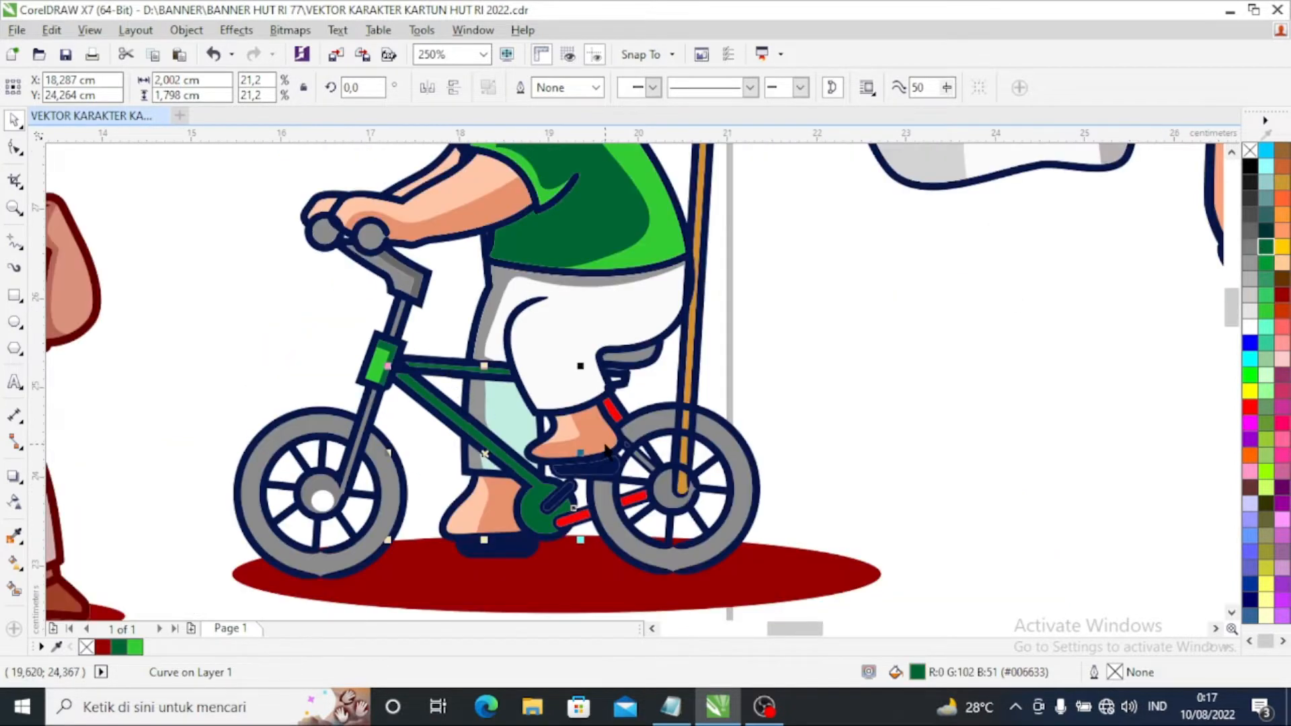
scroll(648, 397, up, 1)
click(617, 384)
click(1265, 249)
scroll(714, 355, down, 1)
scroll(715, 357, down, 1)
scroll(645, 431, up, 1)
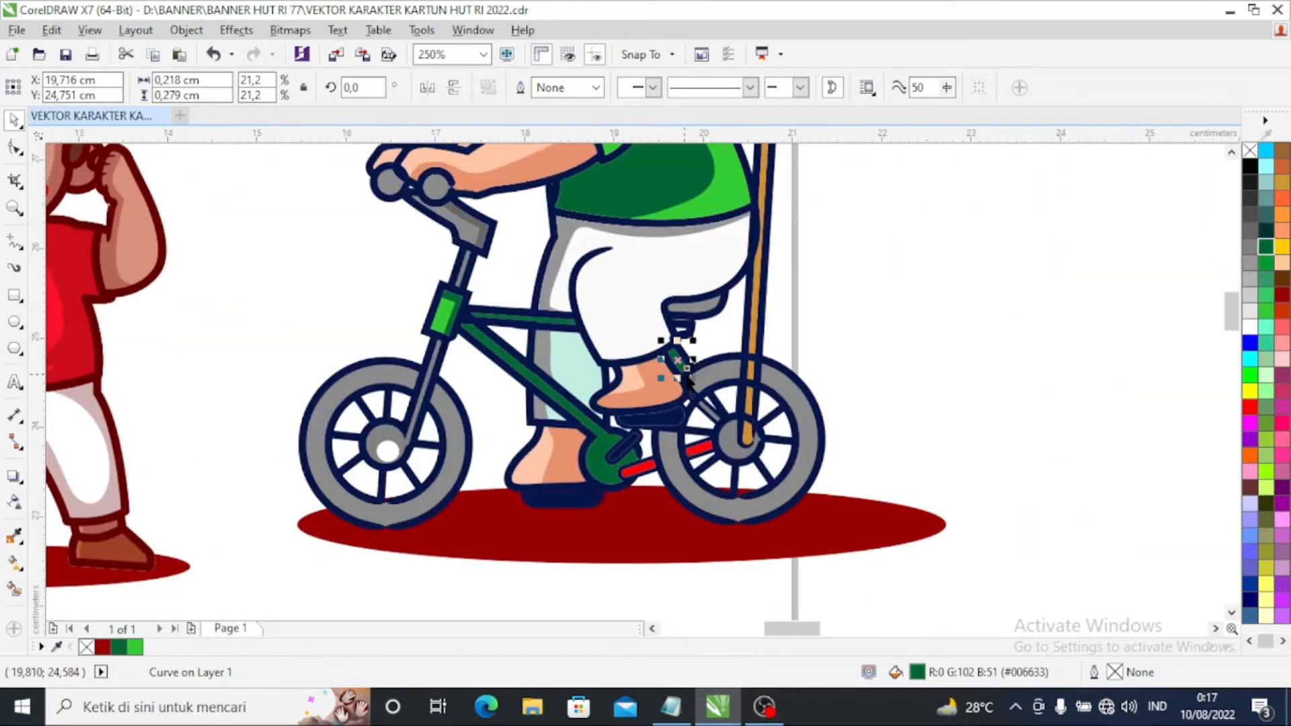
scroll(591, 517, up, 1)
click(590, 517)
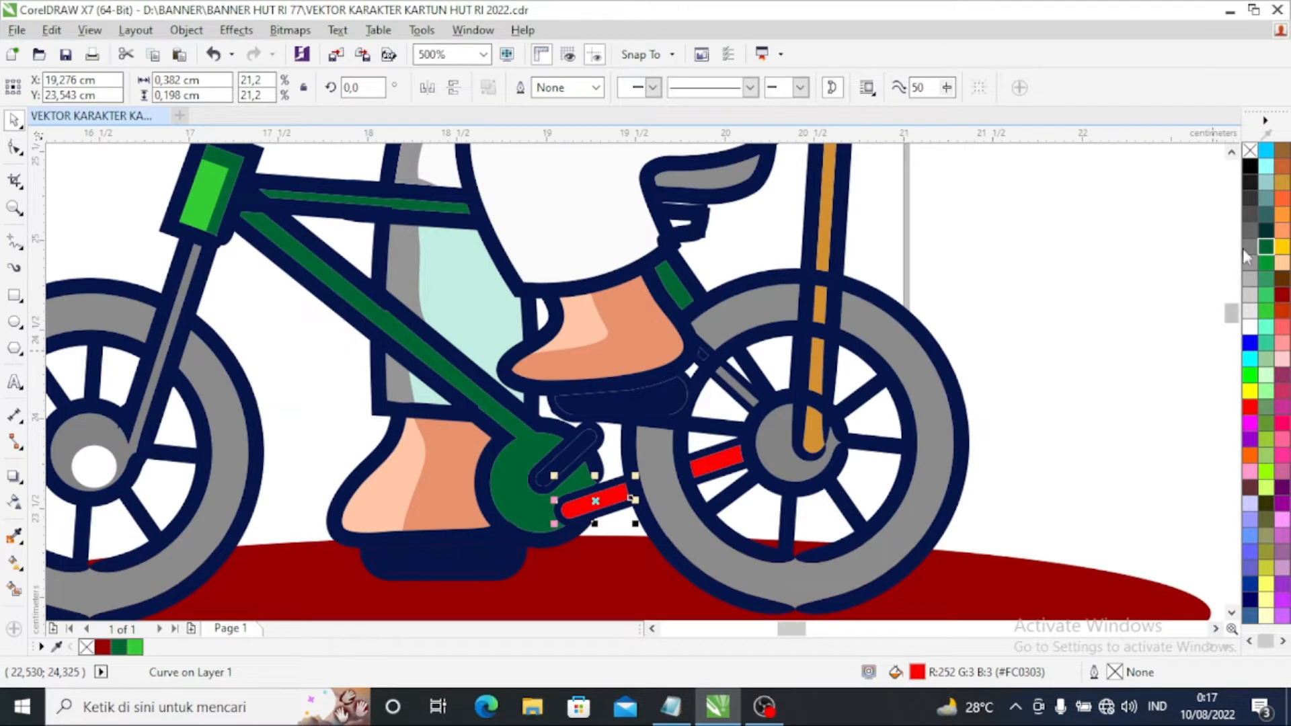
click(1266, 249)
click(716, 460)
click(1265, 249)
Step: Fill the bright red areas of the cycling boy's cap crown and brim with Spring Green
scroll(531, 494, down, 3)
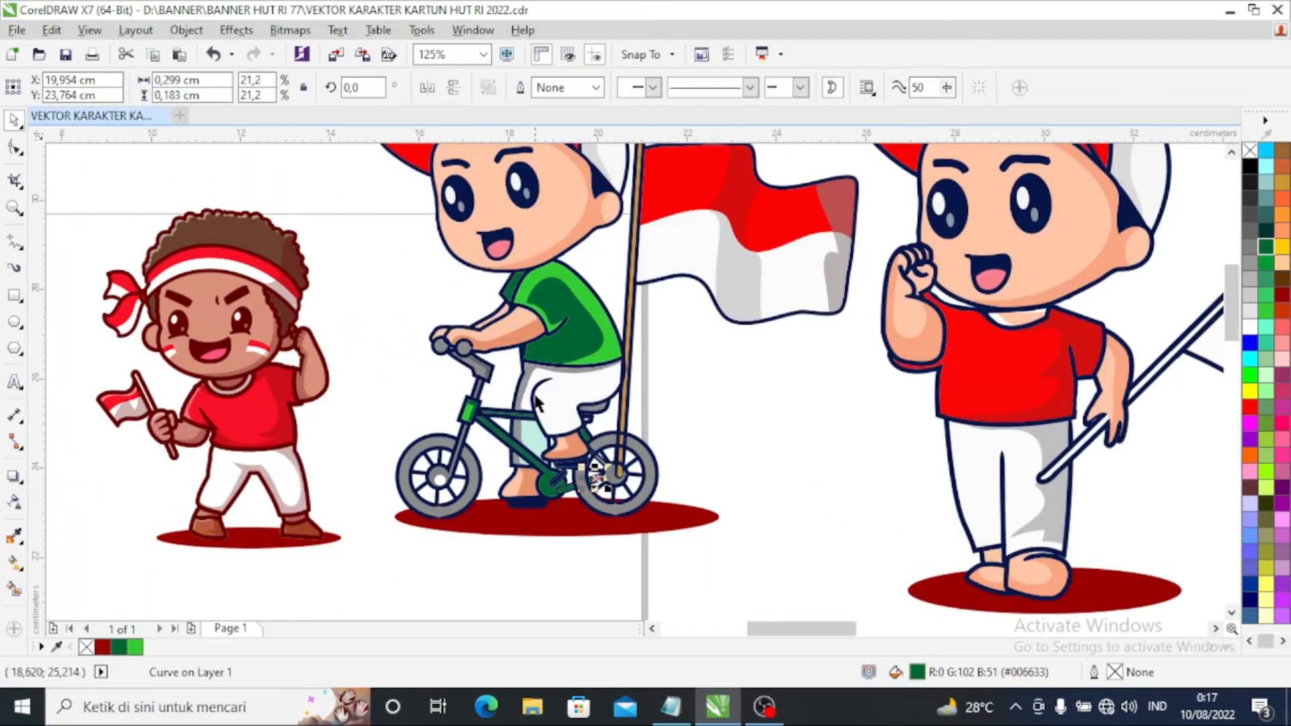
scroll(536, 380, down, 1)
scroll(527, 319, up, 3)
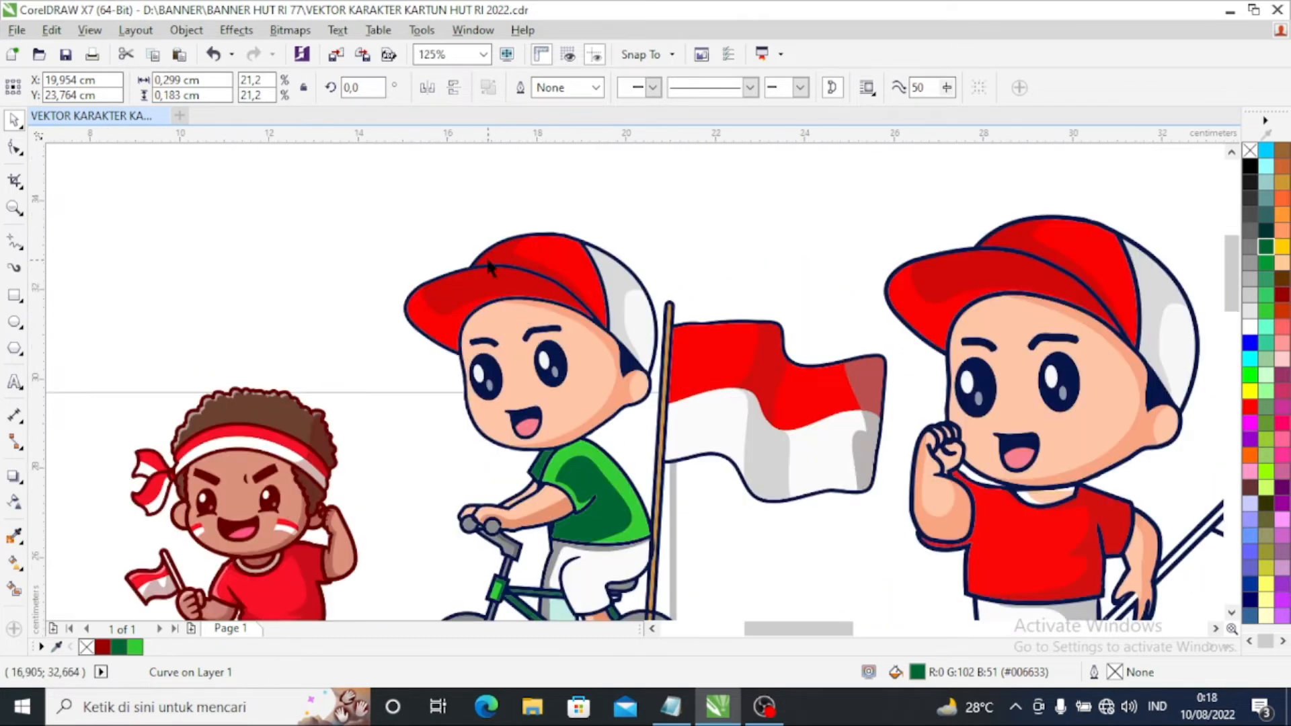
scroll(489, 266, up, 3)
click(748, 260)
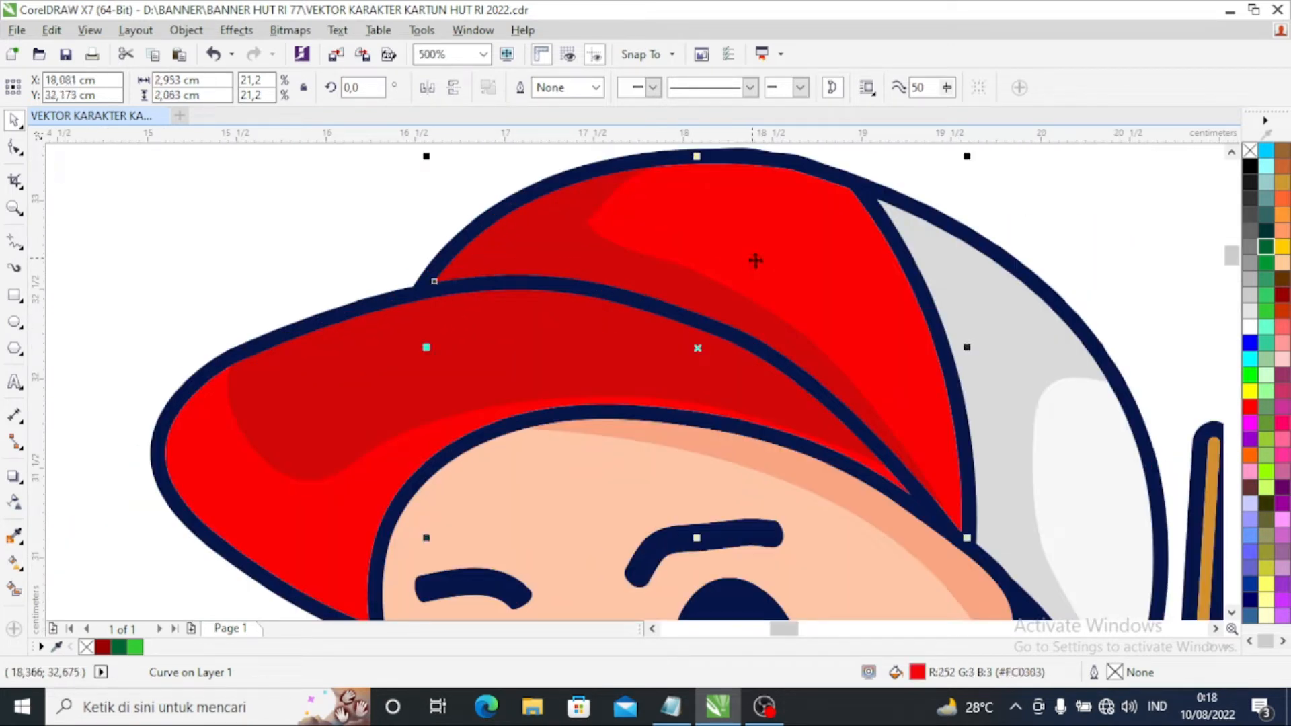
click(1266, 312)
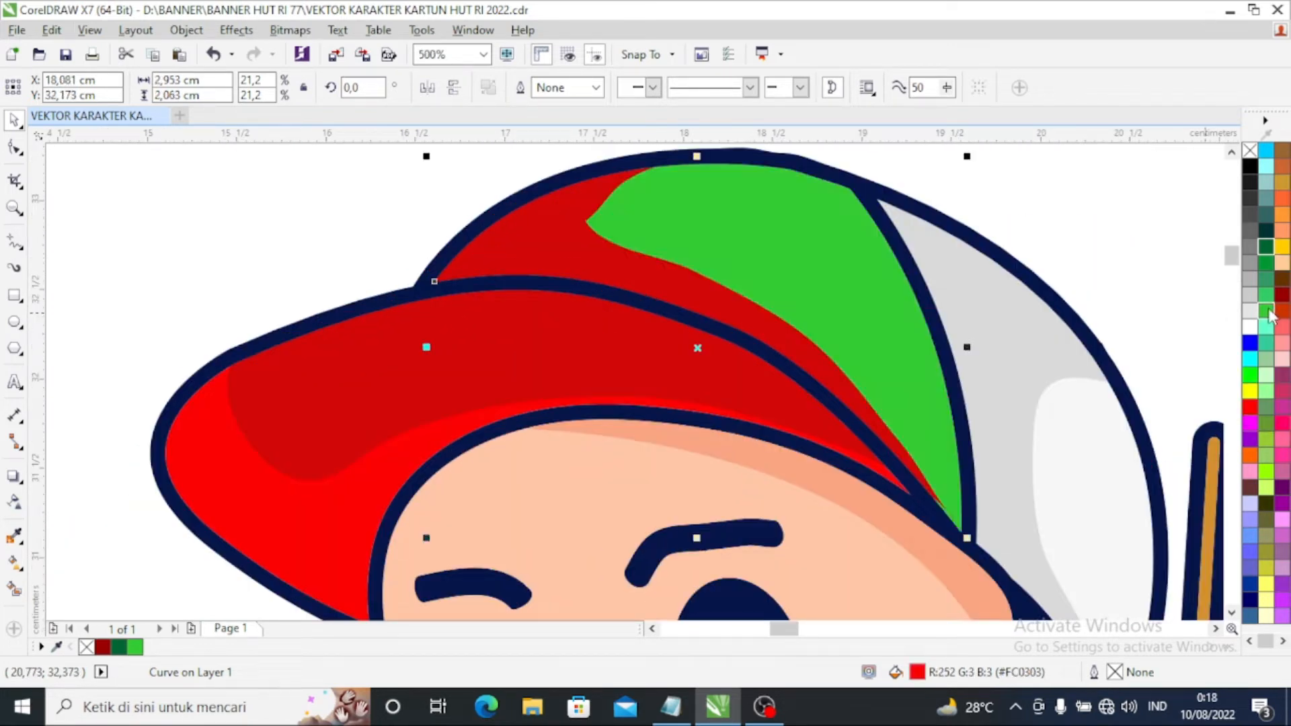
click(256, 498)
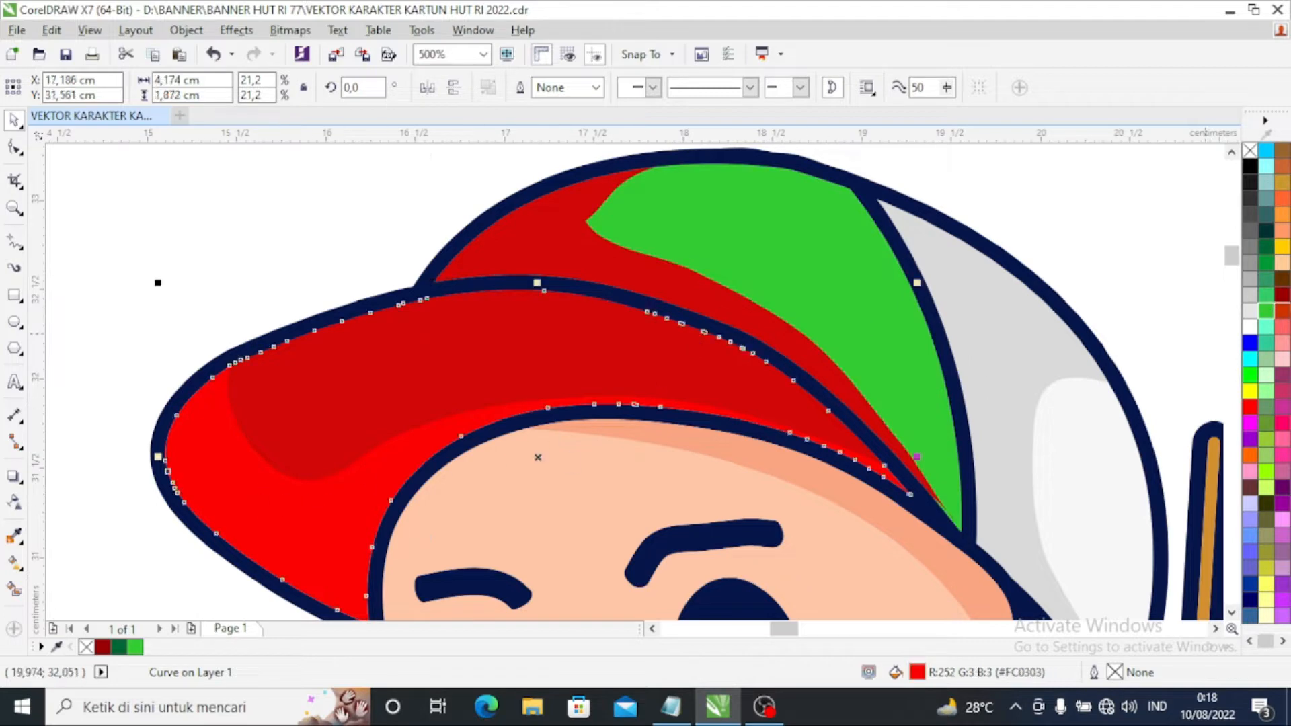
click(1266, 312)
click(249, 252)
Step: Fill the dark red shading on the cycling boy's cap brim and crown with Forest Green
click(345, 374)
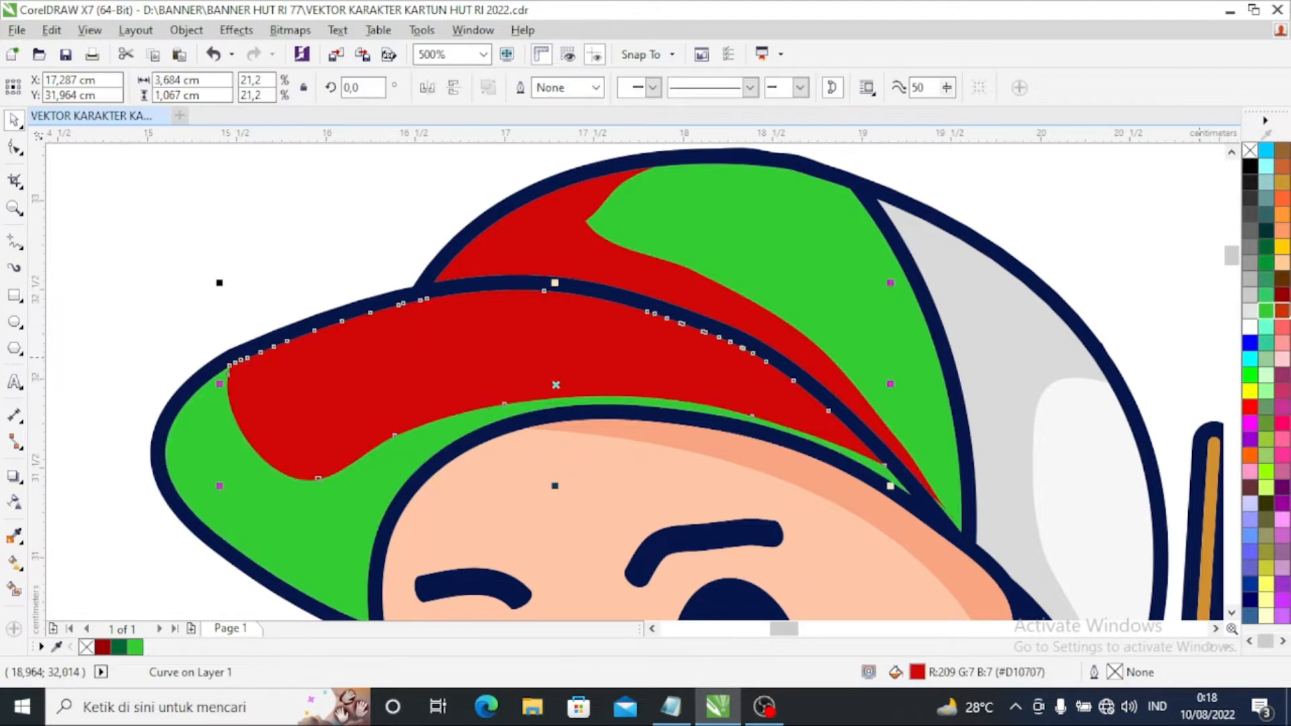
click(1266, 246)
click(599, 282)
click(1265, 247)
scroll(452, 339, down, 3)
key(Escape)
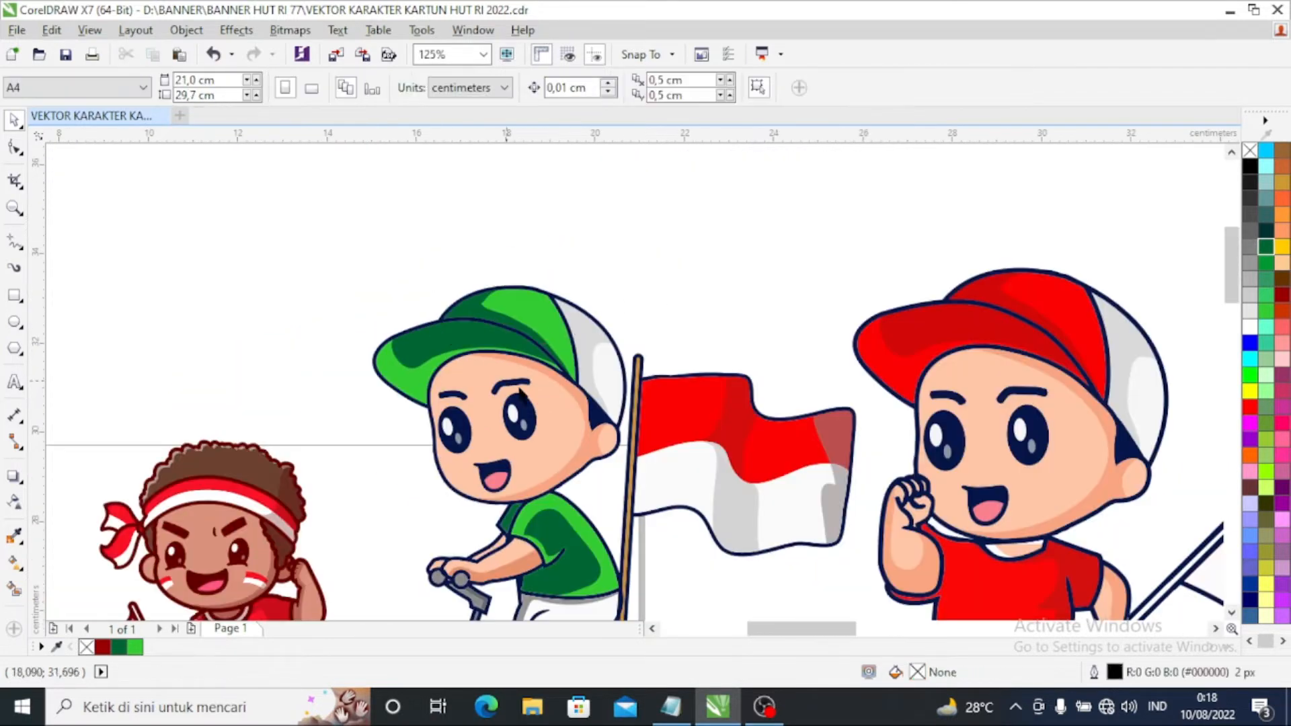
Step: Fill the standing capped boy's shirt with Spring Green and its dark red shading with Forest Green
scroll(566, 381, down, 1)
scroll(526, 462, up, 1)
scroll(527, 463, down, 1)
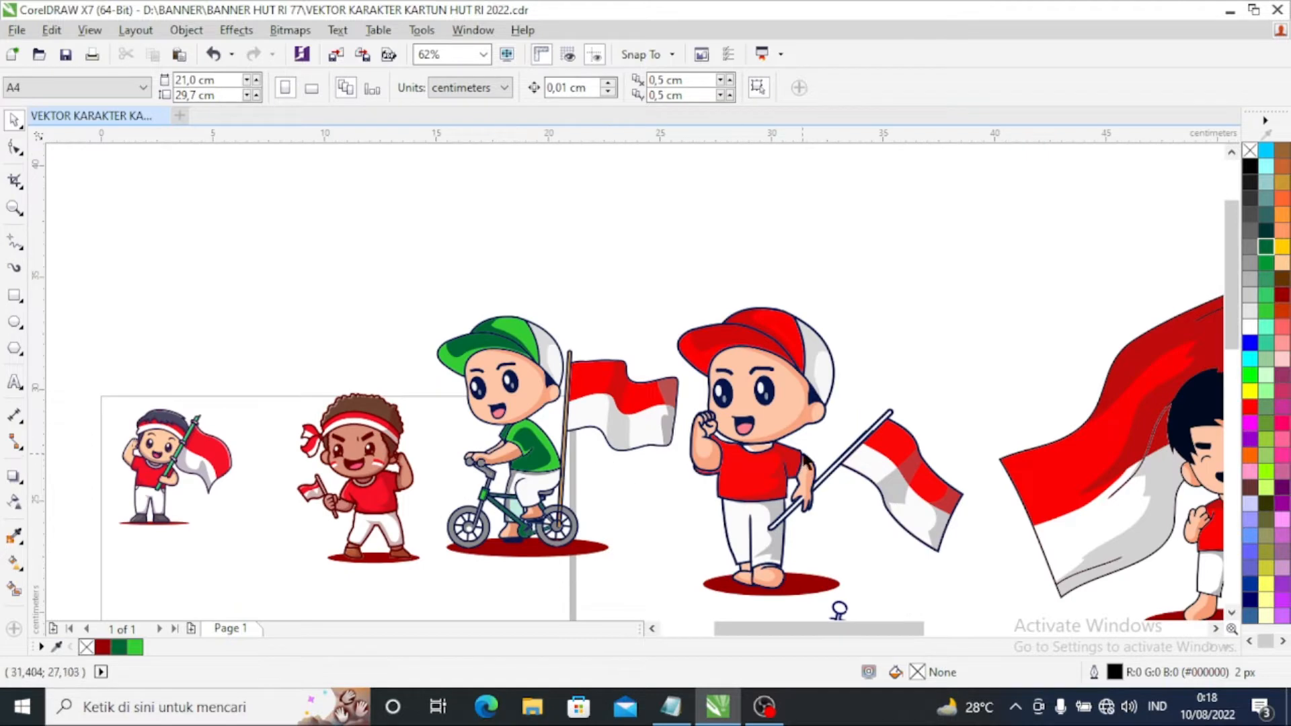
scroll(797, 414, up, 1)
scroll(551, 449, down, 1)
scroll(679, 448, up, 2)
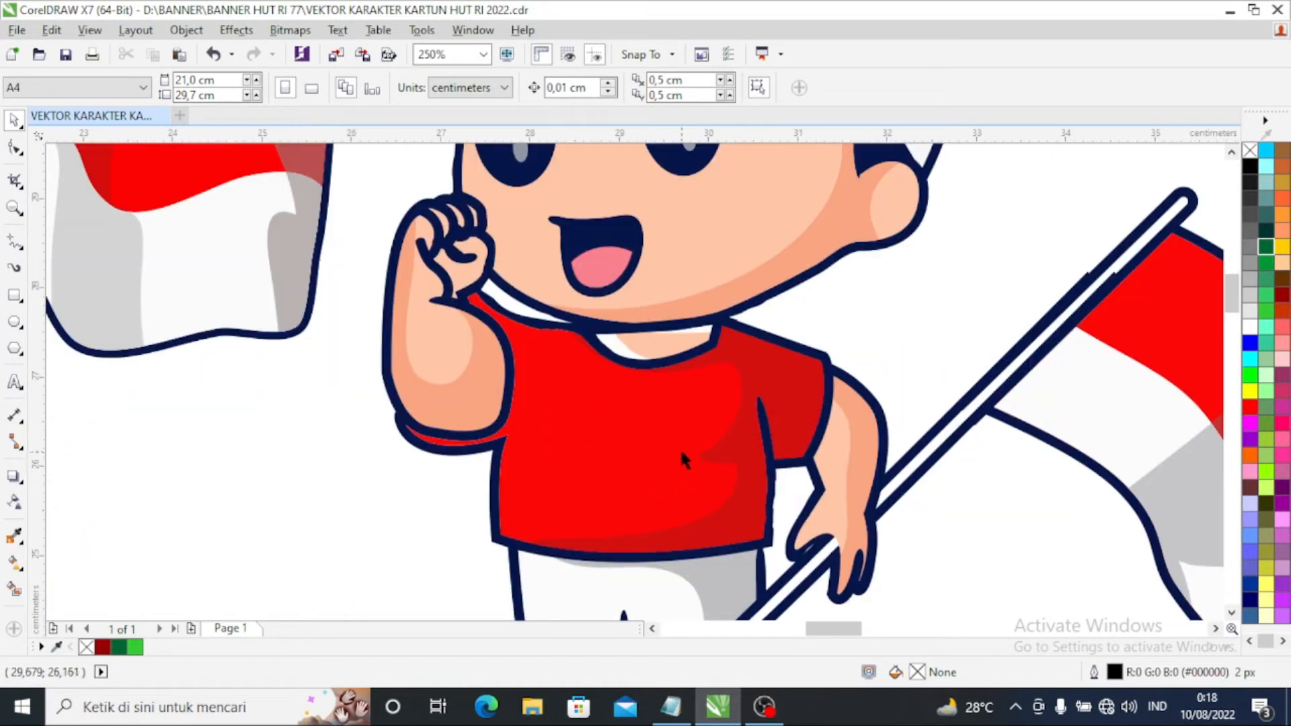
scroll(692, 494, down, 1)
click(593, 438)
scroll(585, 418, down, 1)
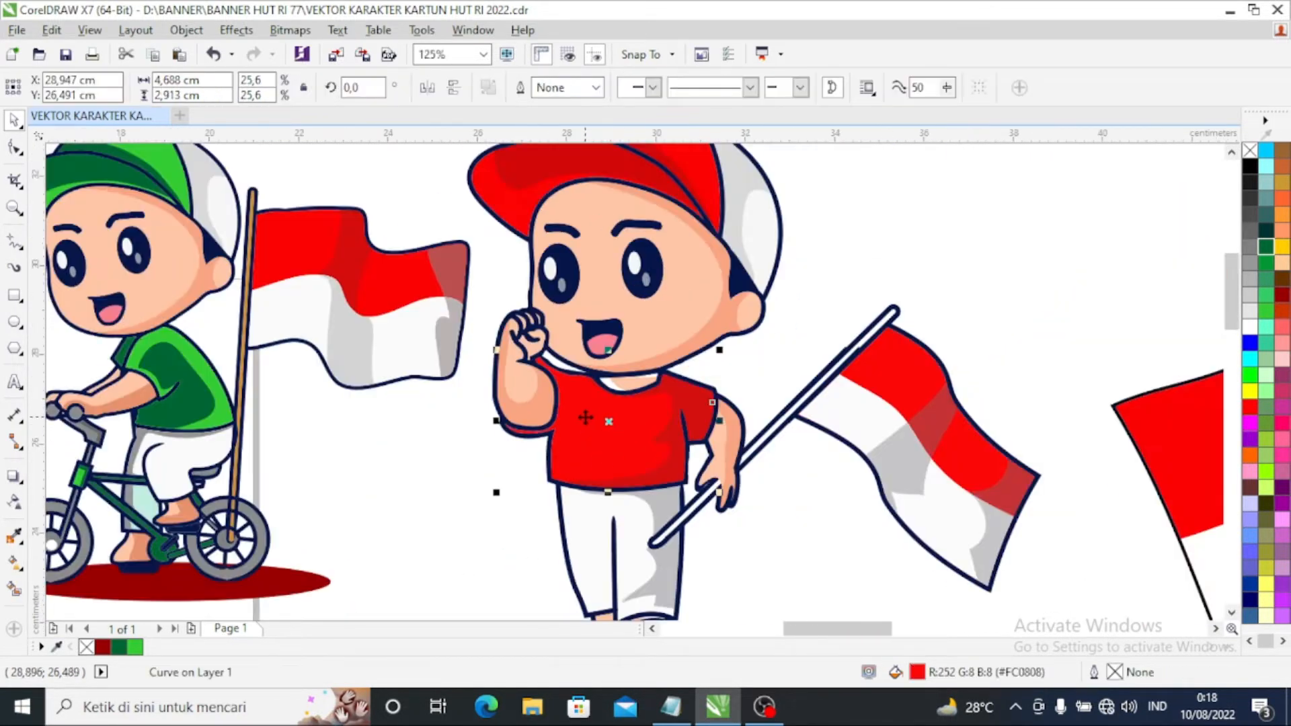
click(1266, 309)
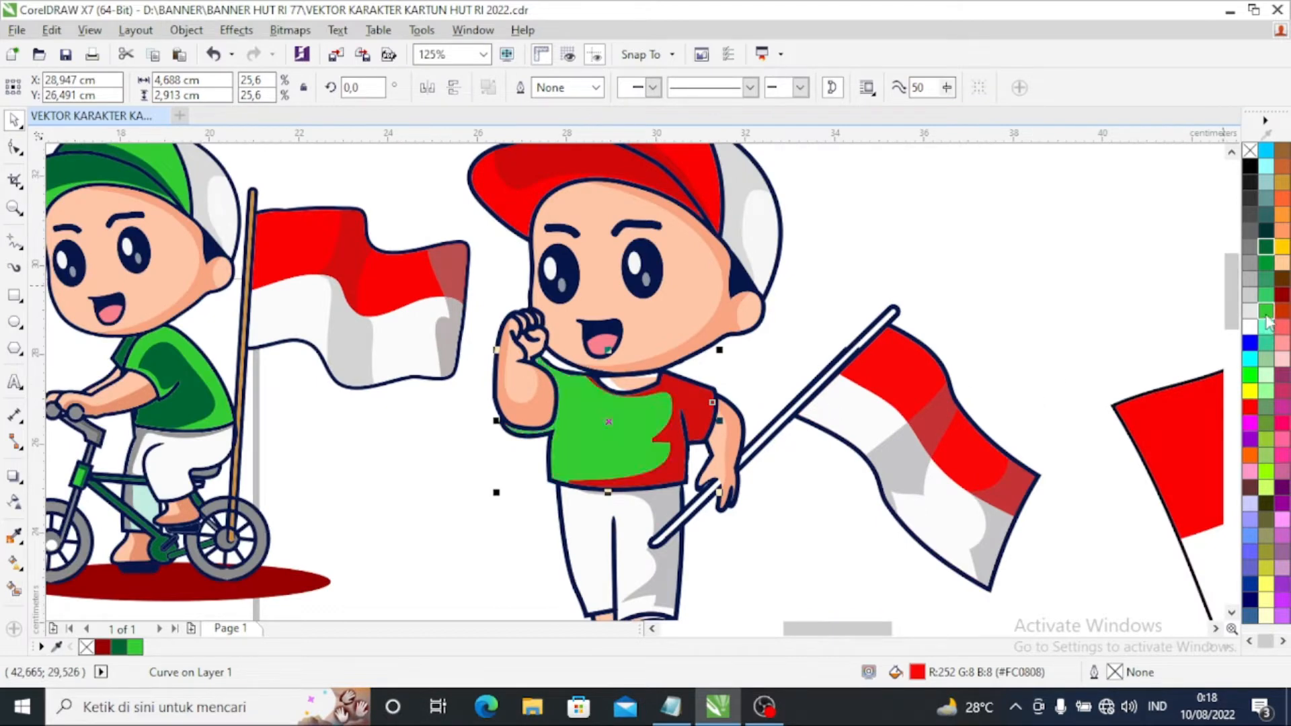
click(840, 309)
click(688, 409)
click(1266, 247)
Step: Fill the bright red areas of the standing boy's cap crown and brim with Spring Green
scroll(772, 320, down, 1)
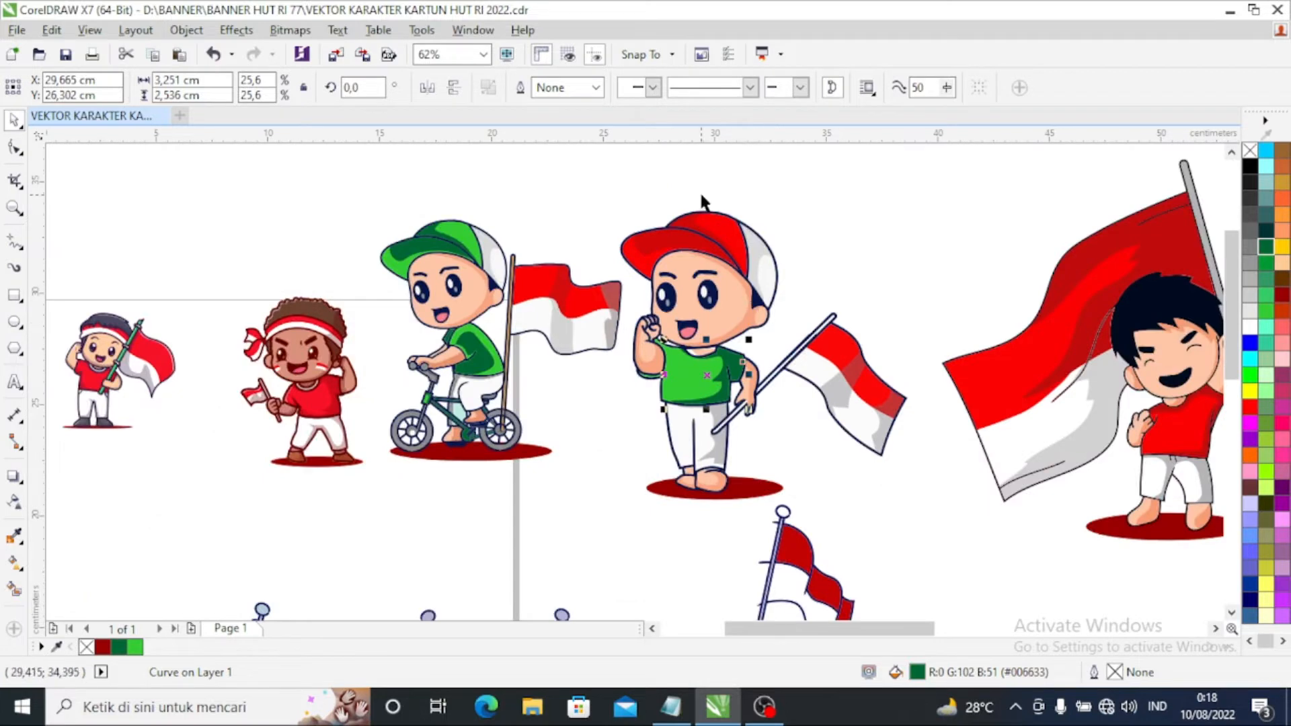
scroll(757, 322, up, 2)
scroll(694, 304, down, 1)
click(693, 304)
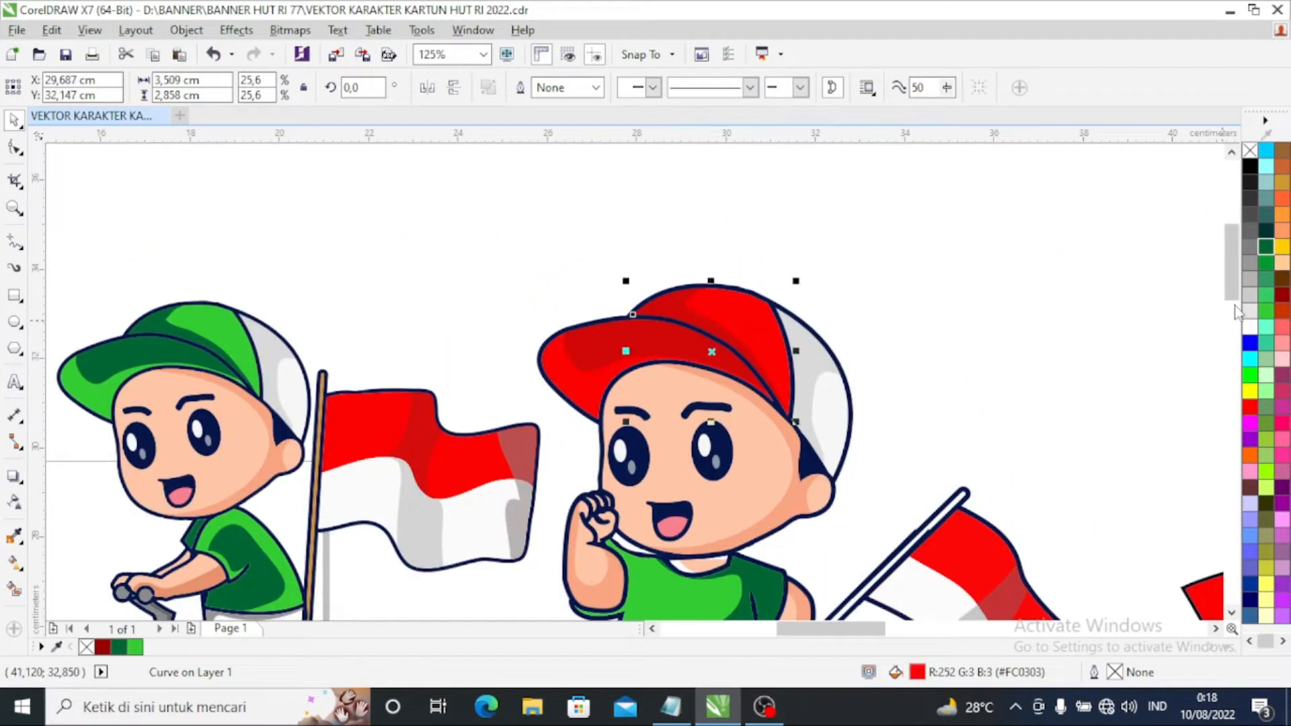
click(1266, 310)
click(580, 380)
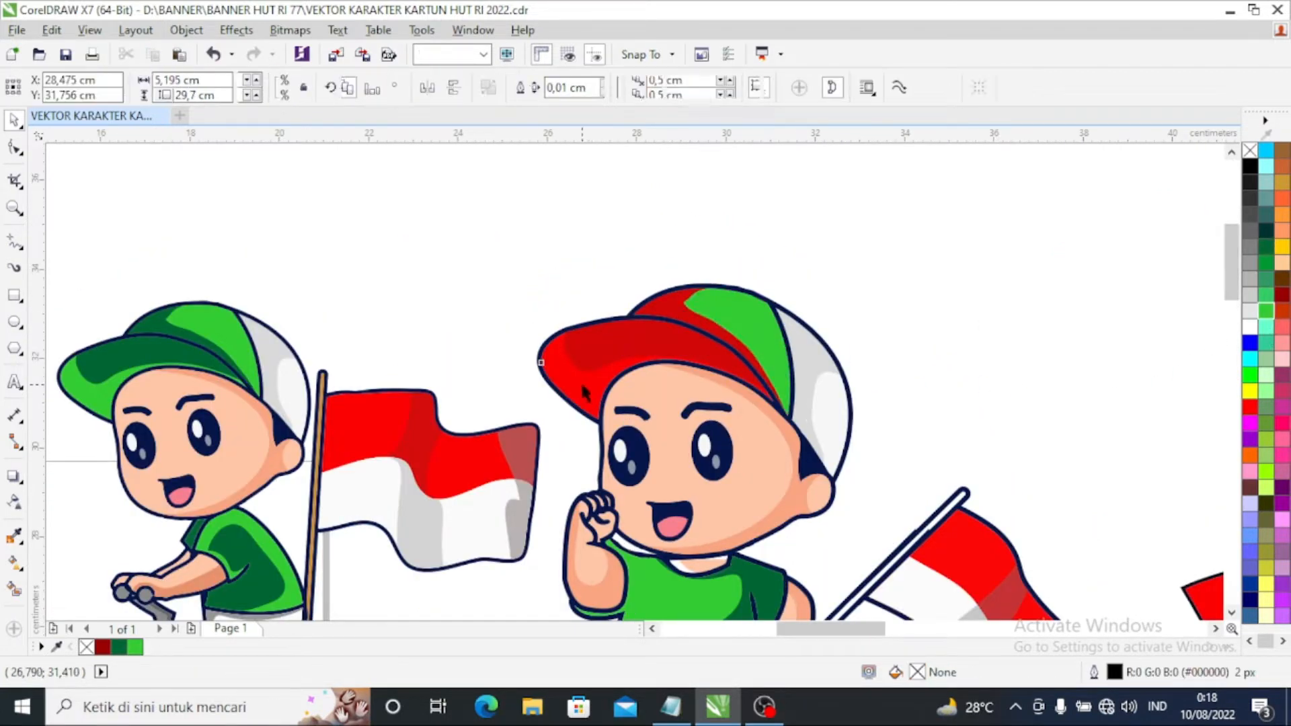
click(1266, 311)
click(980, 326)
Step: Fill the dark red shading on the standing boy's cap brim and crown with Forest Green
click(632, 339)
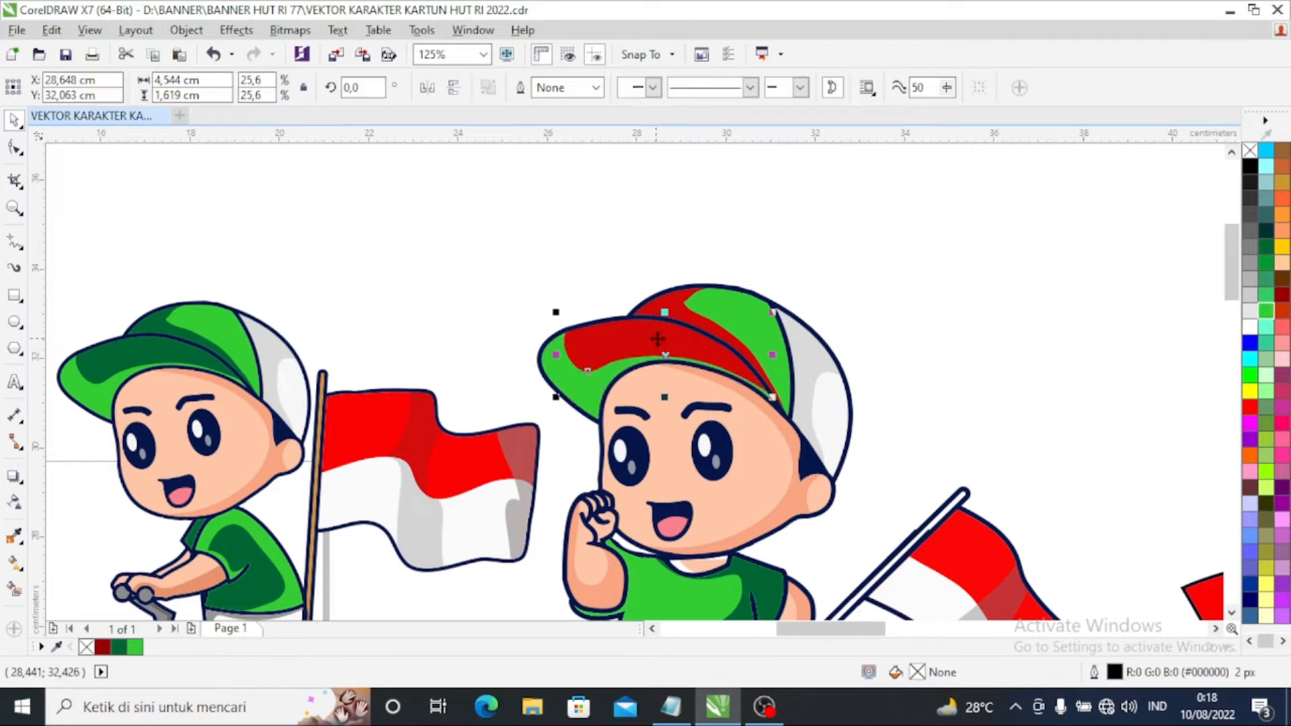
click(1264, 249)
click(894, 323)
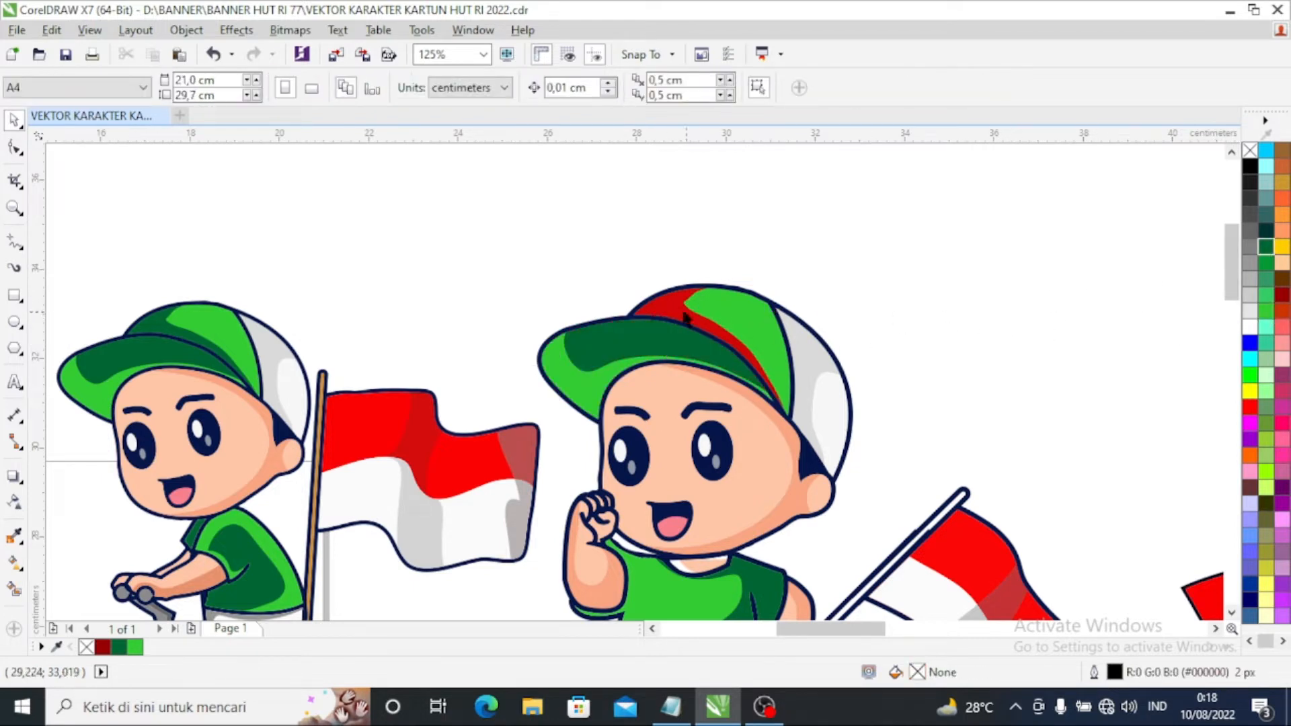
click(672, 312)
click(1265, 262)
click(893, 340)
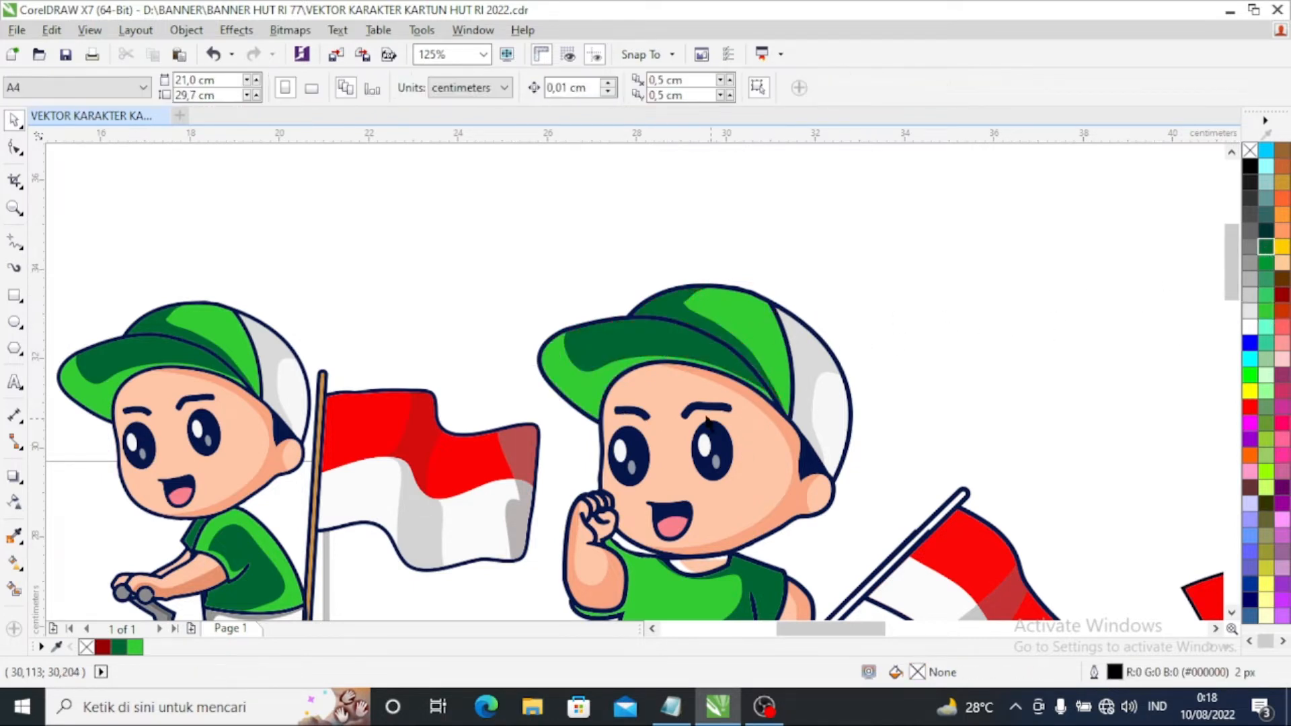
Step: Fill the shirt of the boy raising the large flag with Spring Green and its dark red shading with Forest Green
scroll(711, 507, down, 2)
scroll(711, 507, up, 1)
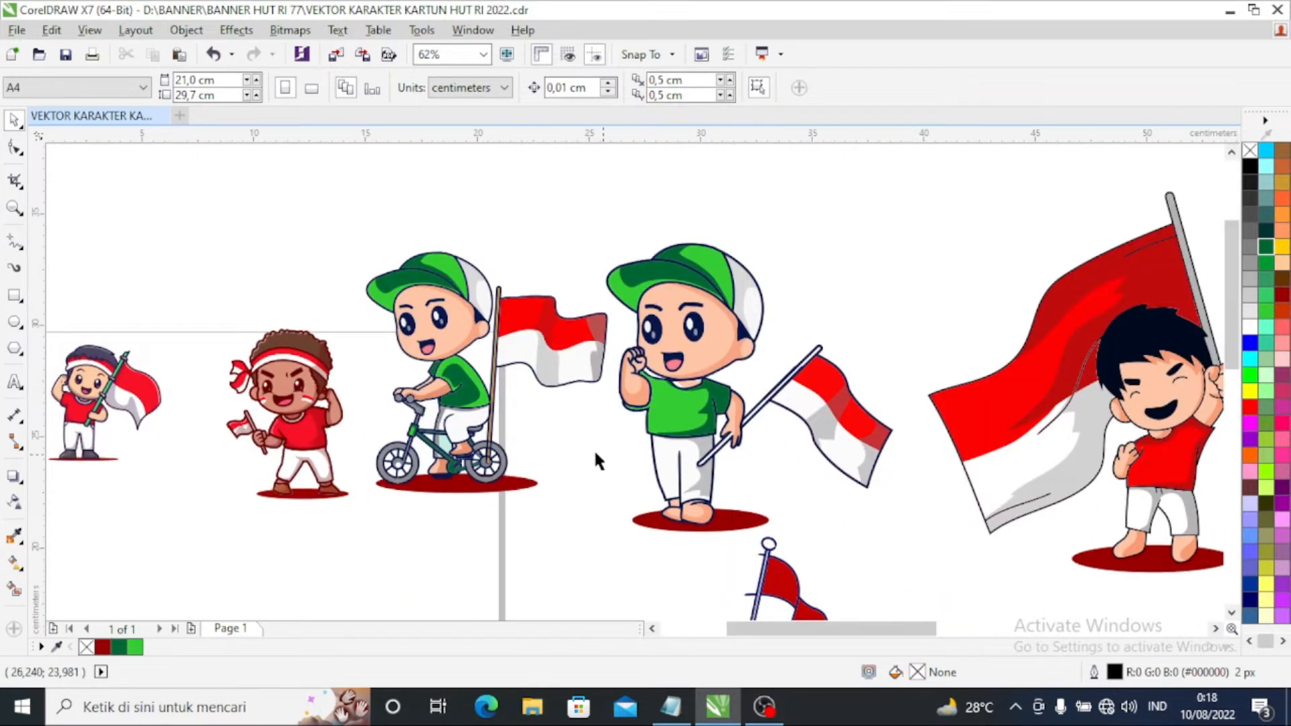
scroll(595, 449, down, 1)
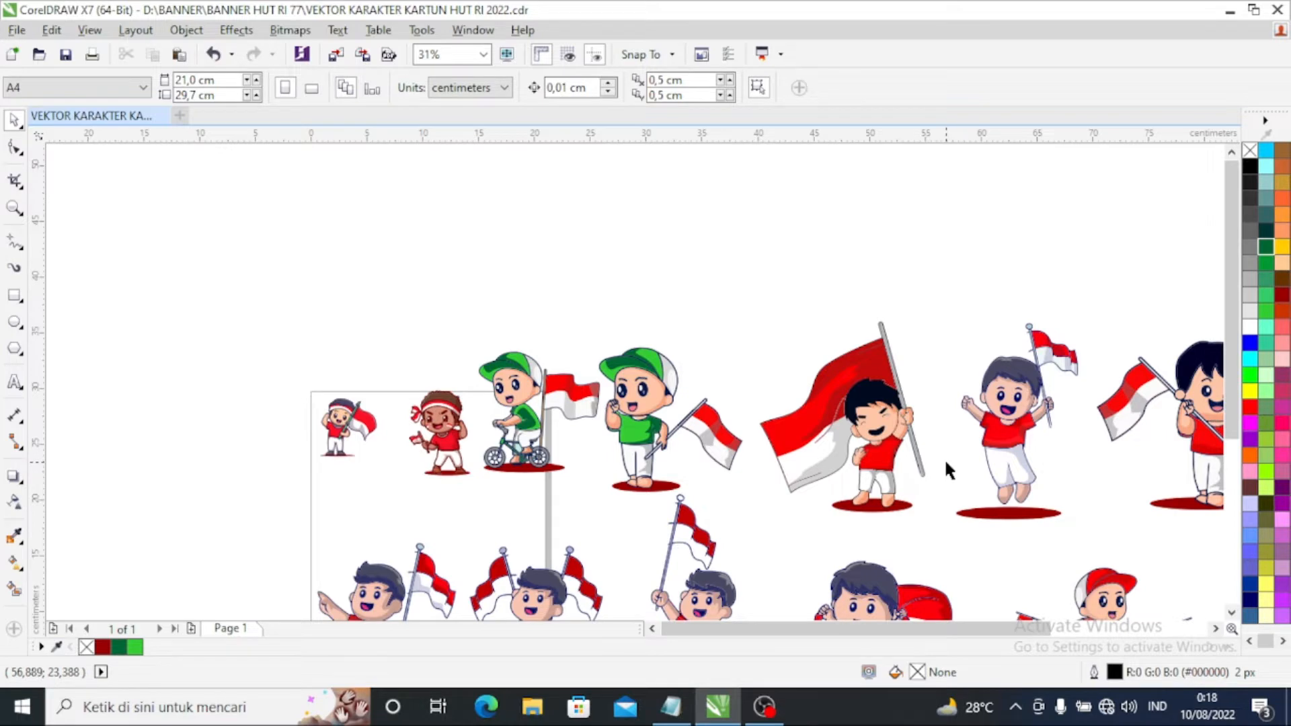
scroll(941, 462, up, 2)
click(767, 429)
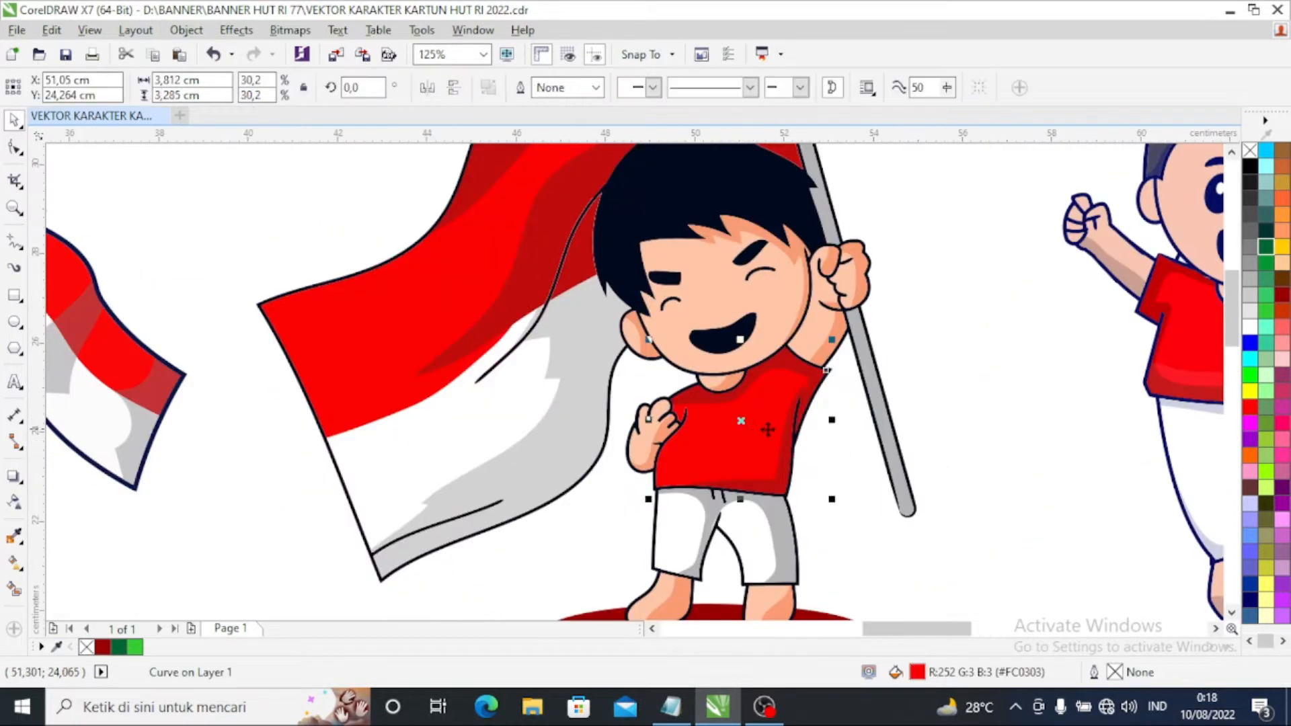
click(1266, 310)
click(813, 403)
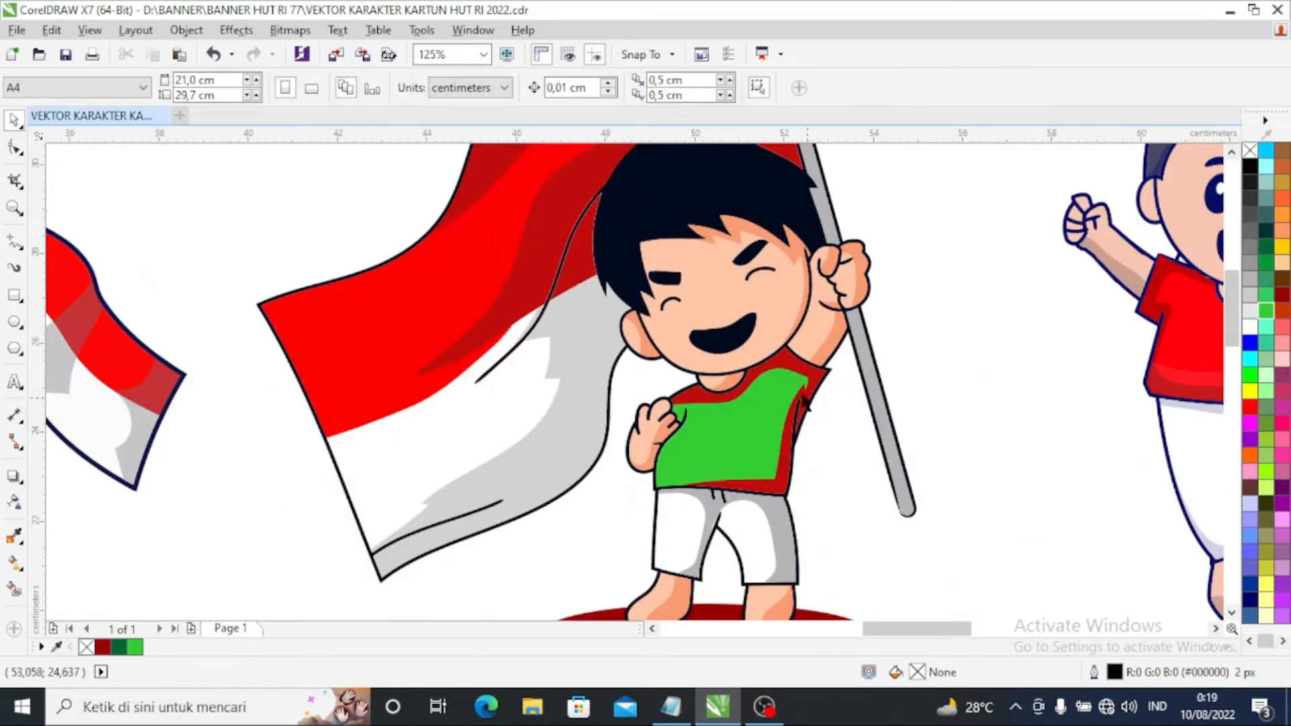
click(785, 365)
click(1266, 246)
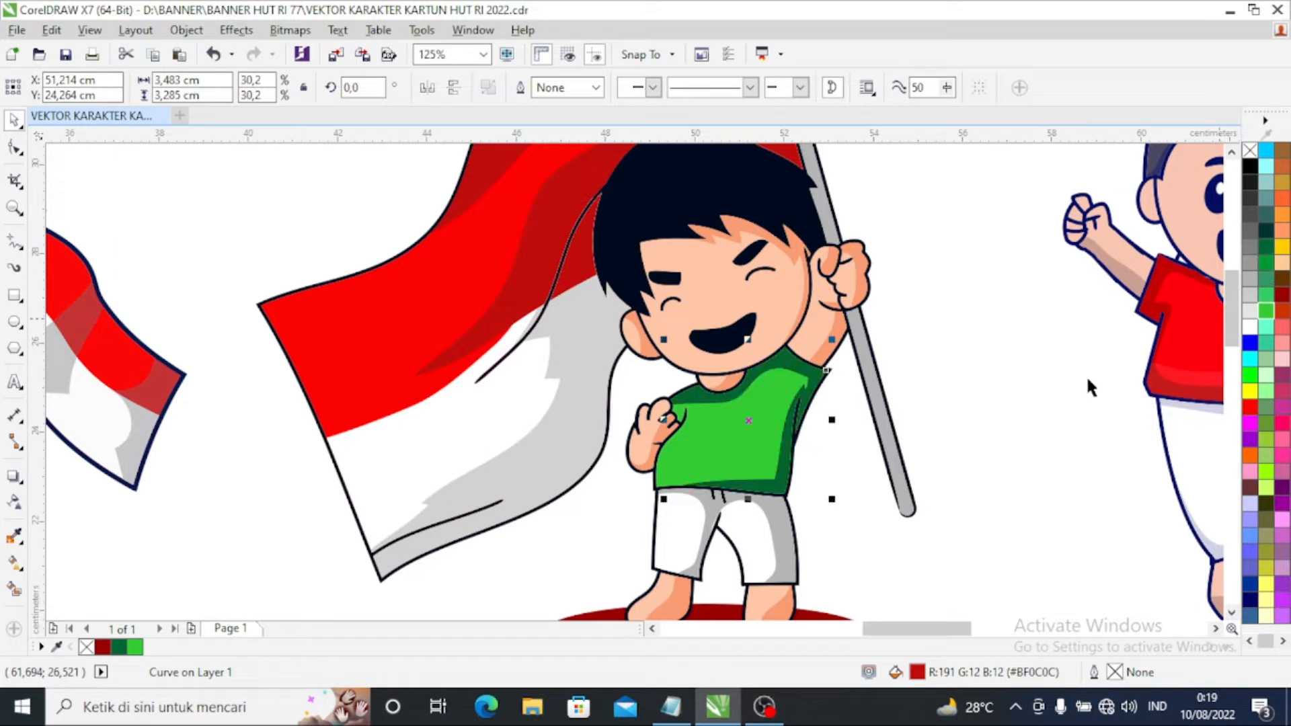
click(941, 425)
Step: Fill the dark red sleeve and side shading on the jumping boy's shirt with a very dark green
scroll(941, 425, down, 2)
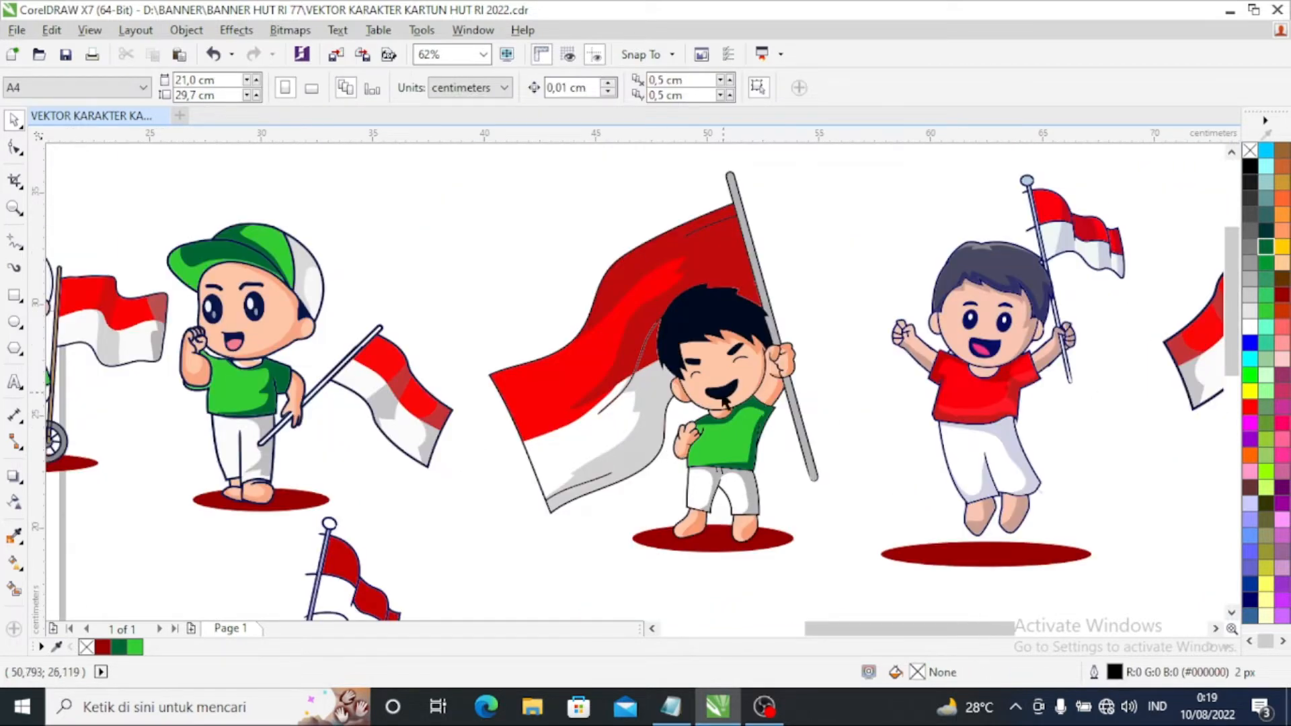
scroll(672, 404, down, 2)
scroll(841, 398, up, 4)
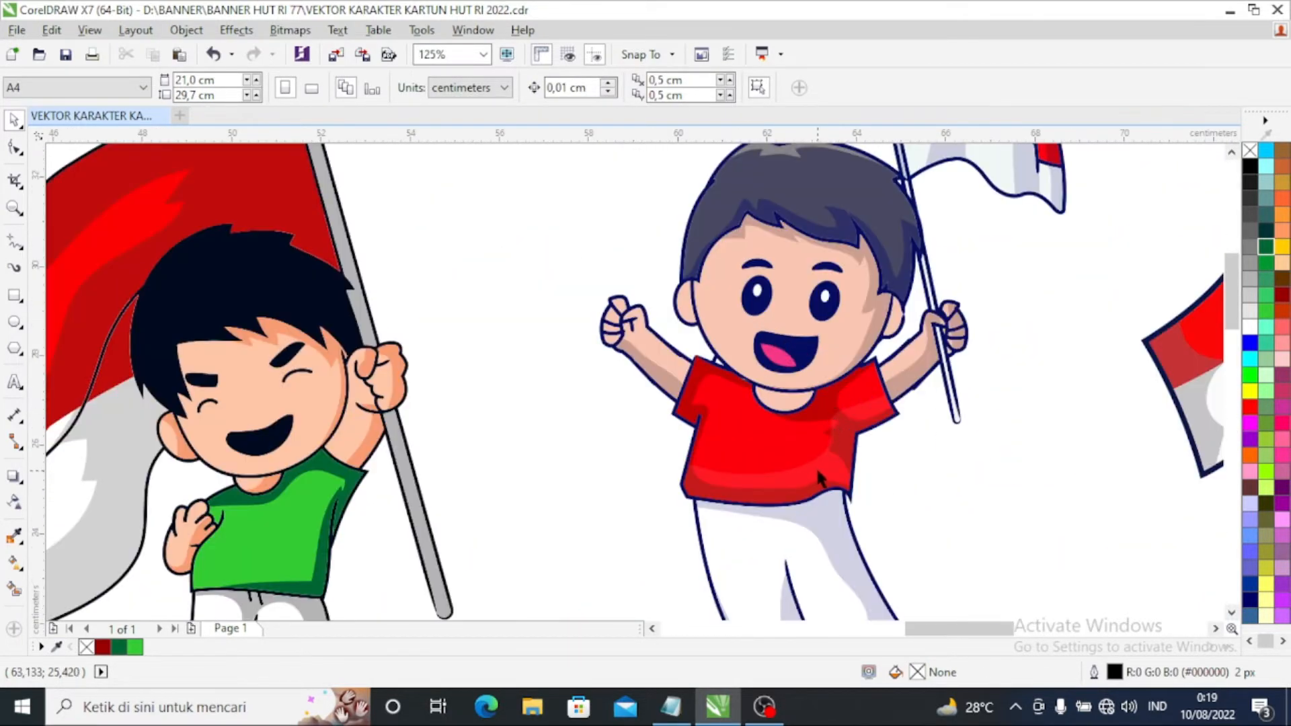
scroll(818, 477, up, 2)
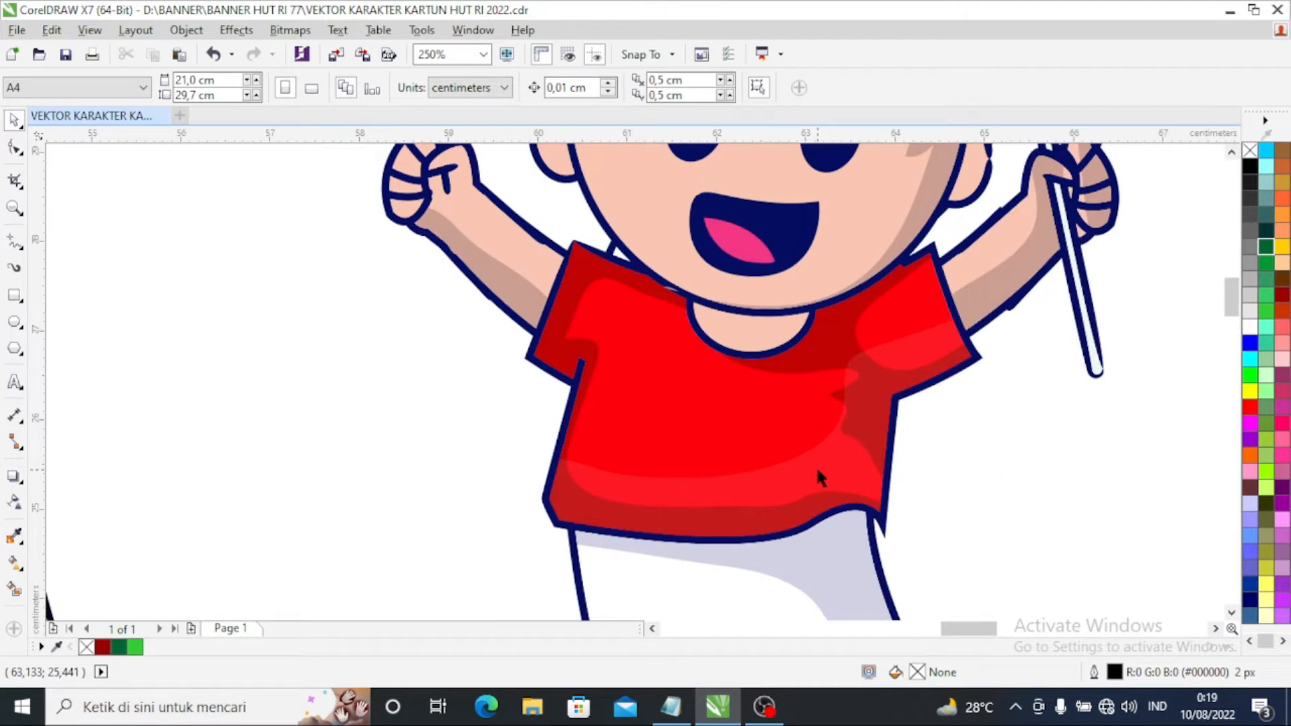
click(567, 291)
click(1265, 230)
click(1105, 444)
Step: Recolour the main red area of the jumping boy's shirt and the dark red collar shading in Forest Green
click(728, 429)
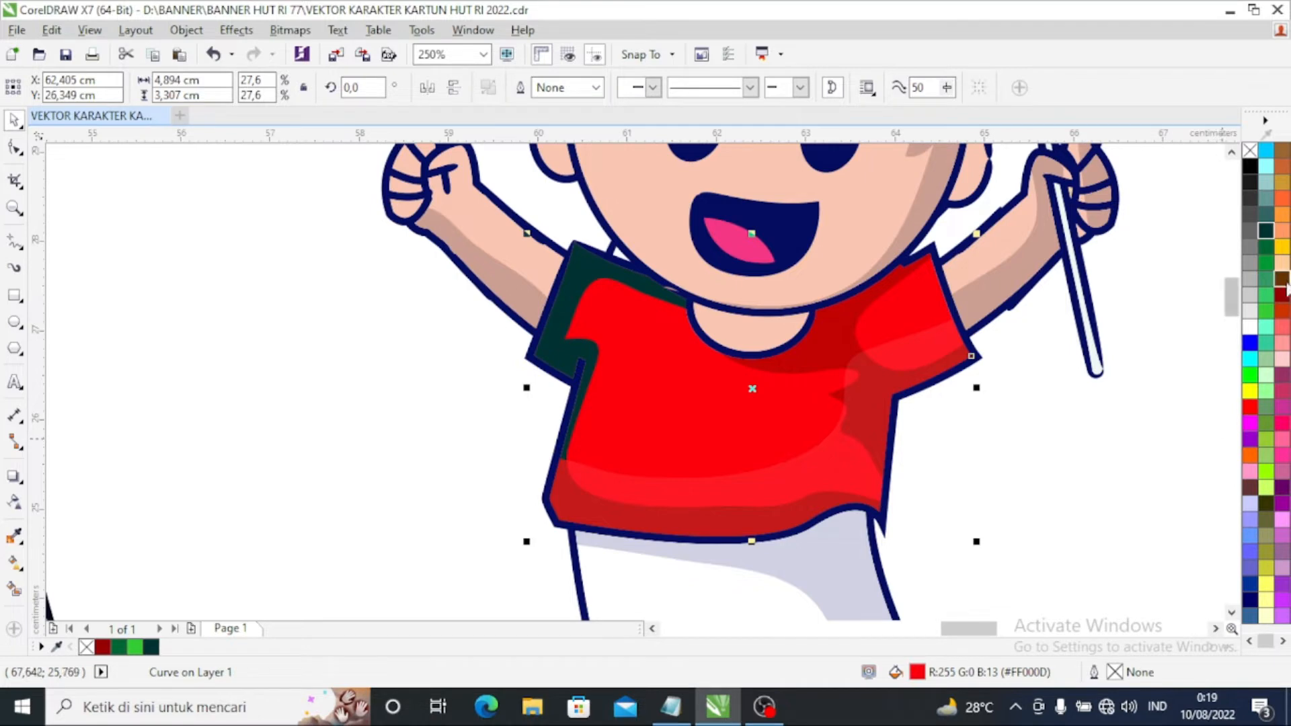
click(1024, 491)
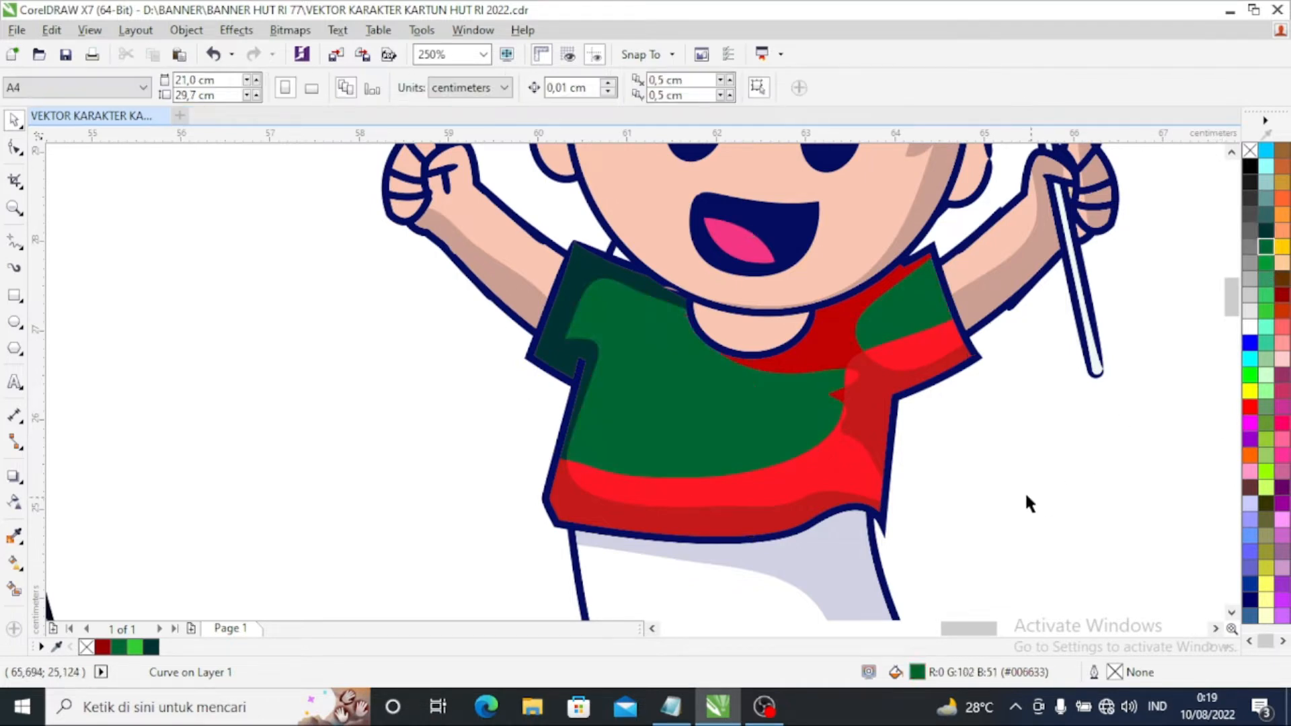
click(860, 416)
key(Delete)
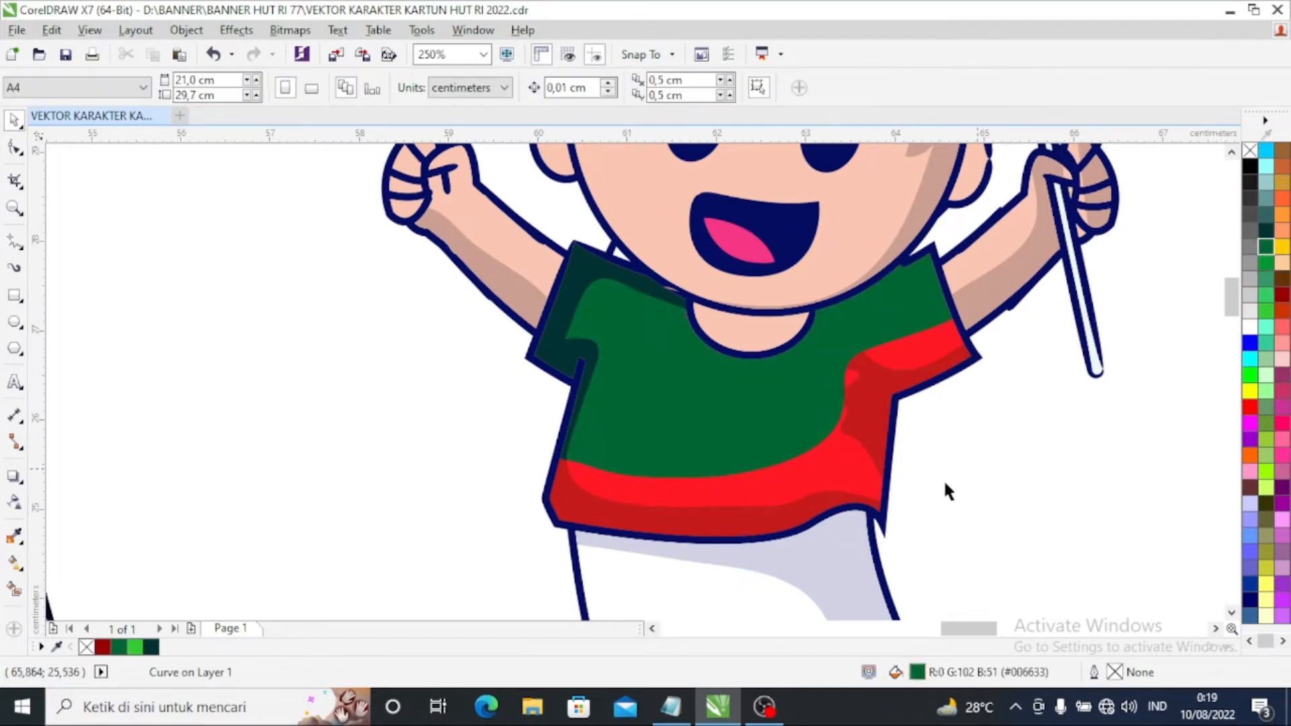
Step: Fill the bright band above the jumping boy's shirt hem with Spring Green and the red side and hem shading with Forest Green
click(825, 458)
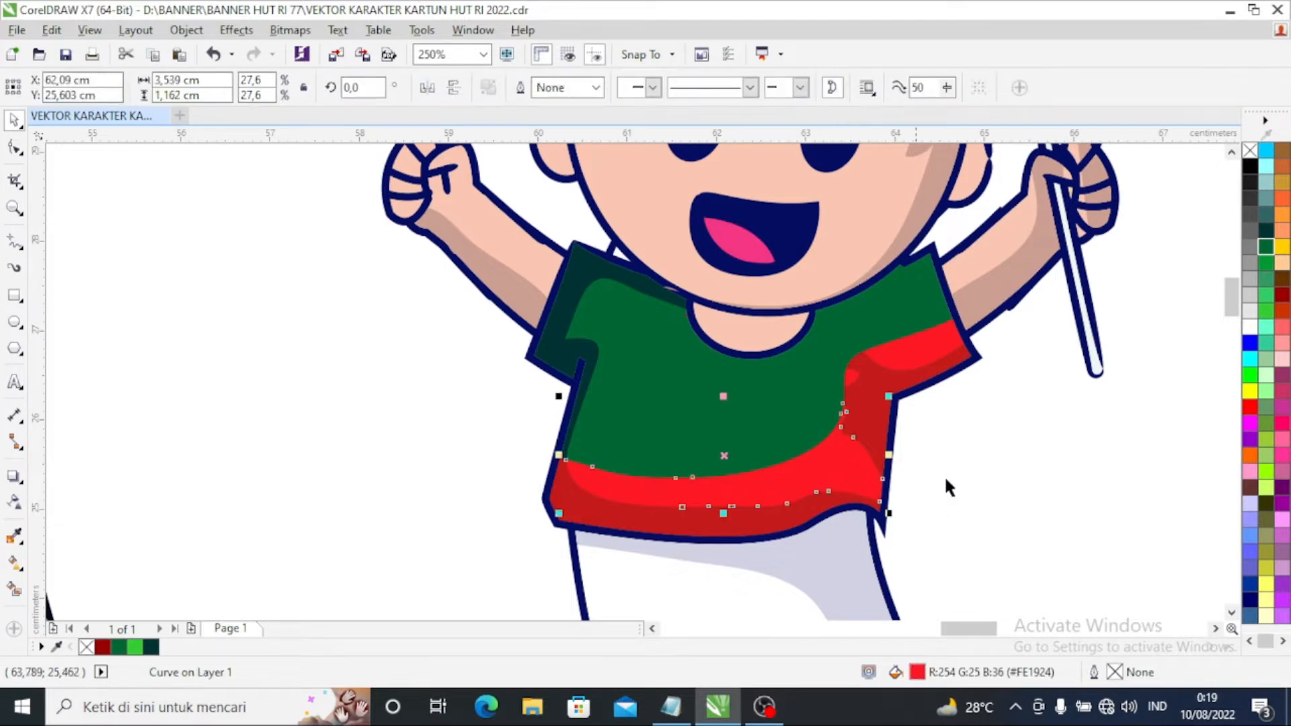
click(1265, 309)
click(1066, 469)
click(881, 436)
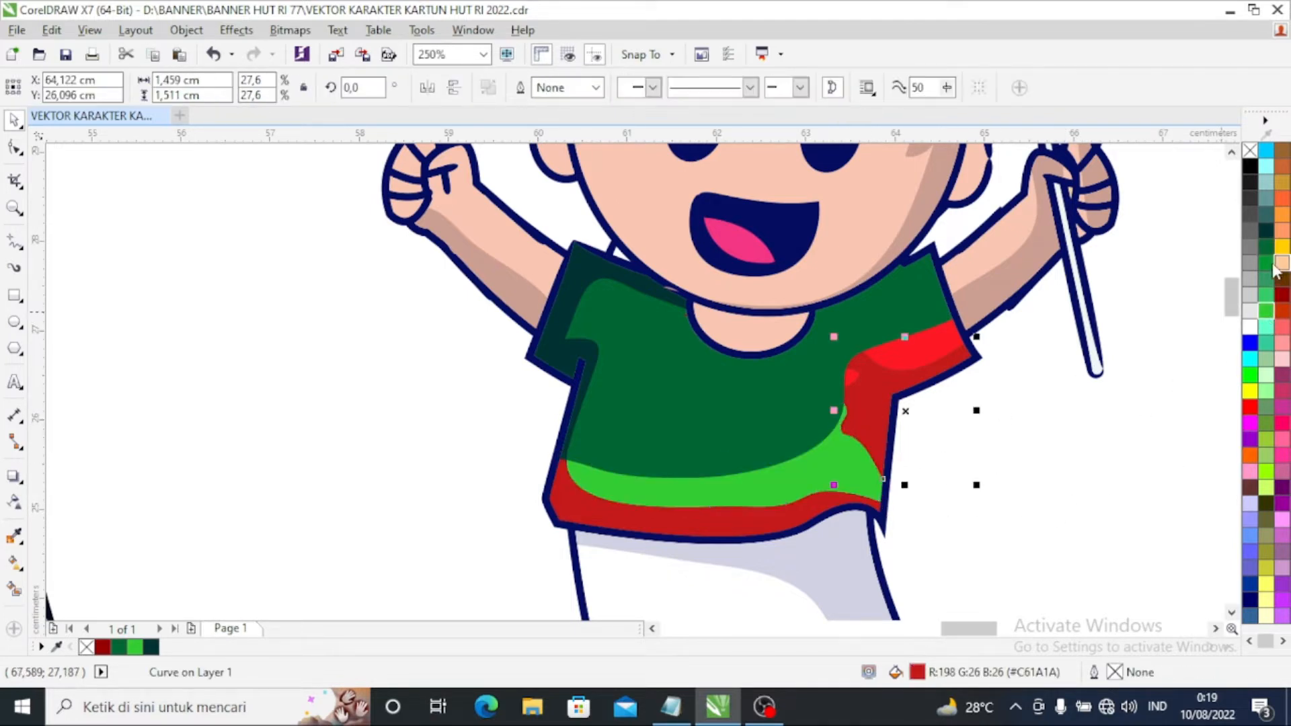
click(1266, 247)
click(732, 519)
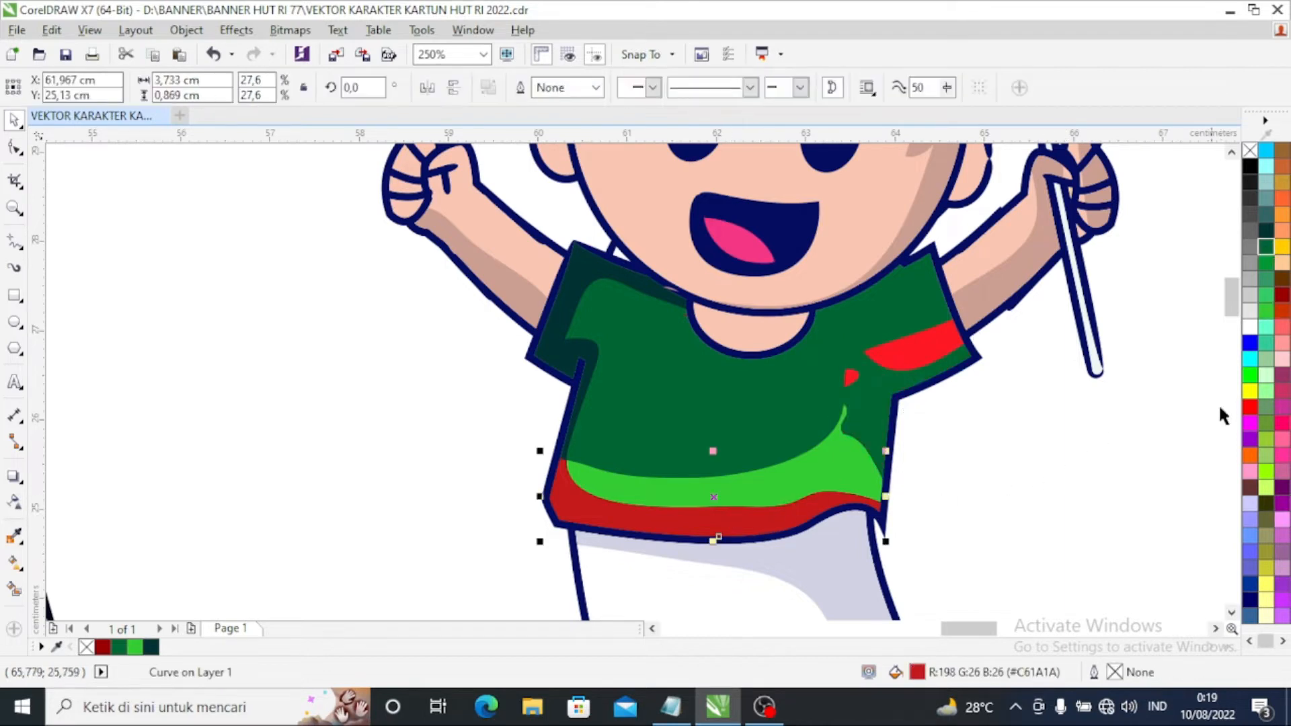
click(1266, 246)
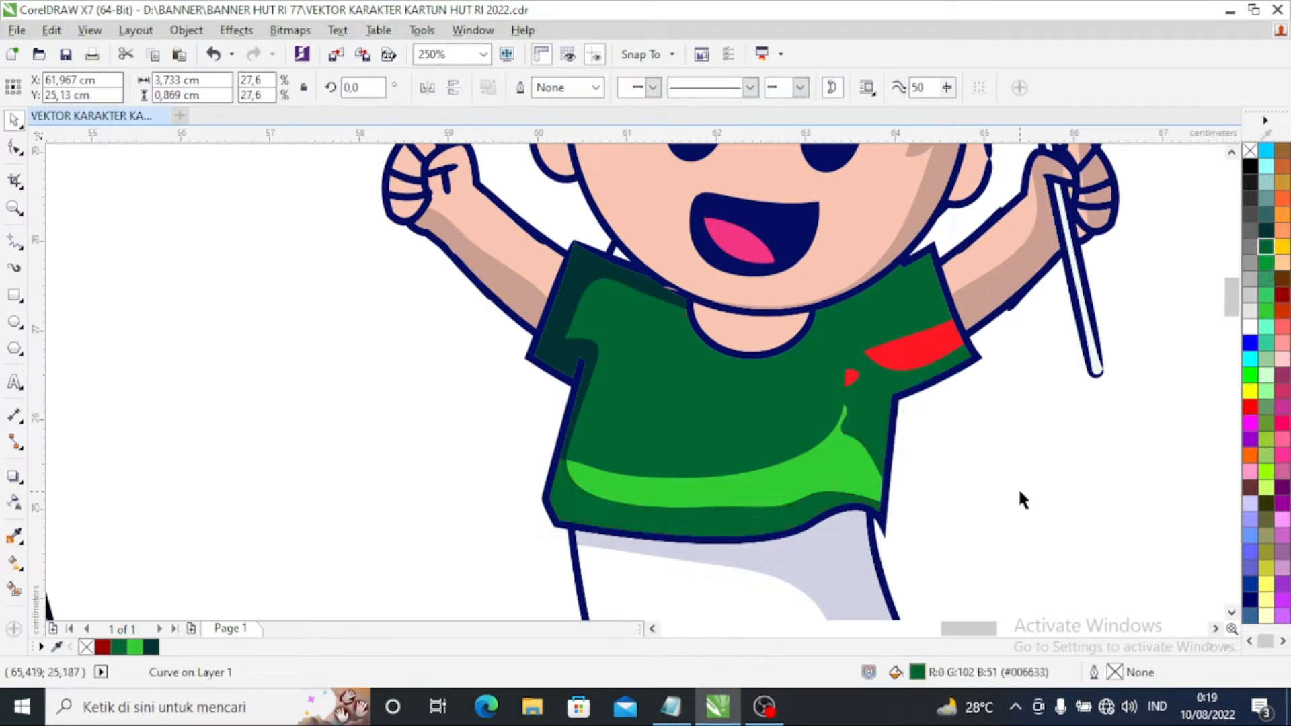
click(1020, 494)
Step: Fill the remaining bright red highlights on the jumping boy's sleeve and chest with Spring Green
scroll(726, 508, down, 2)
scroll(834, 414, up, 2)
click(837, 415)
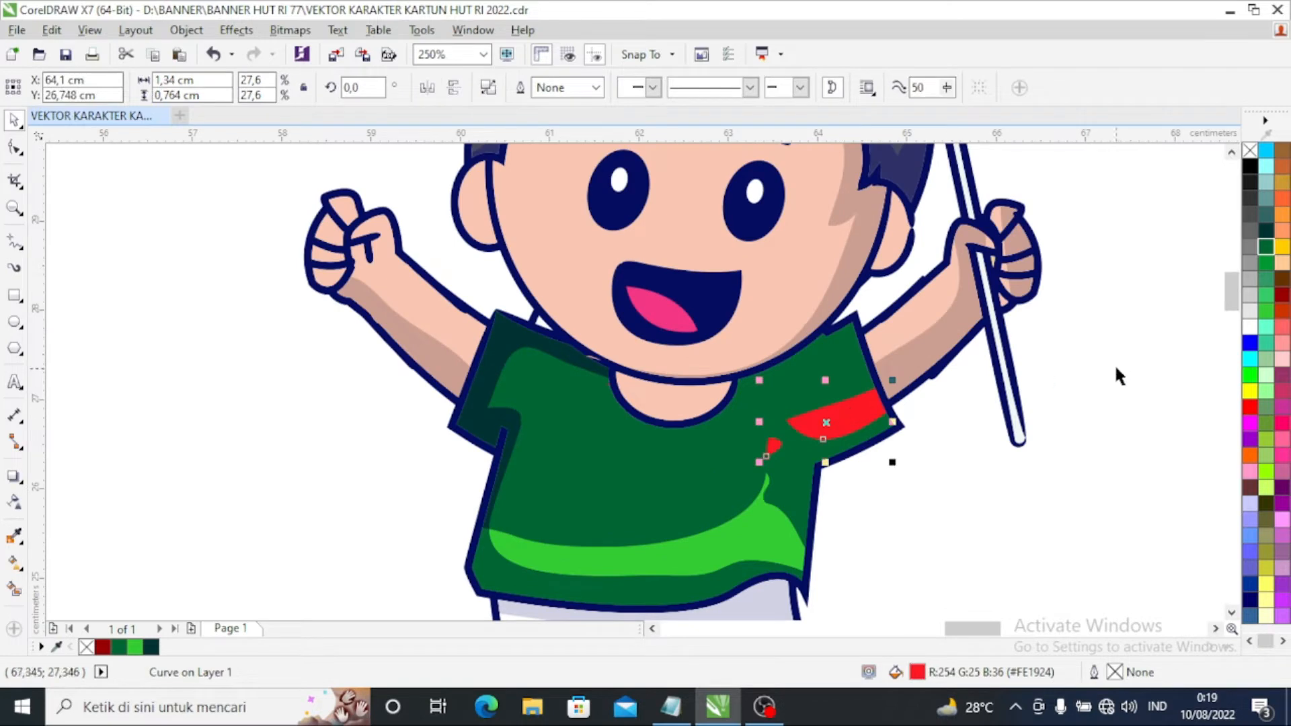
click(1266, 309)
click(1094, 447)
Step: Fill the main area of the jumping boy's hair with black
scroll(850, 471, down, 4)
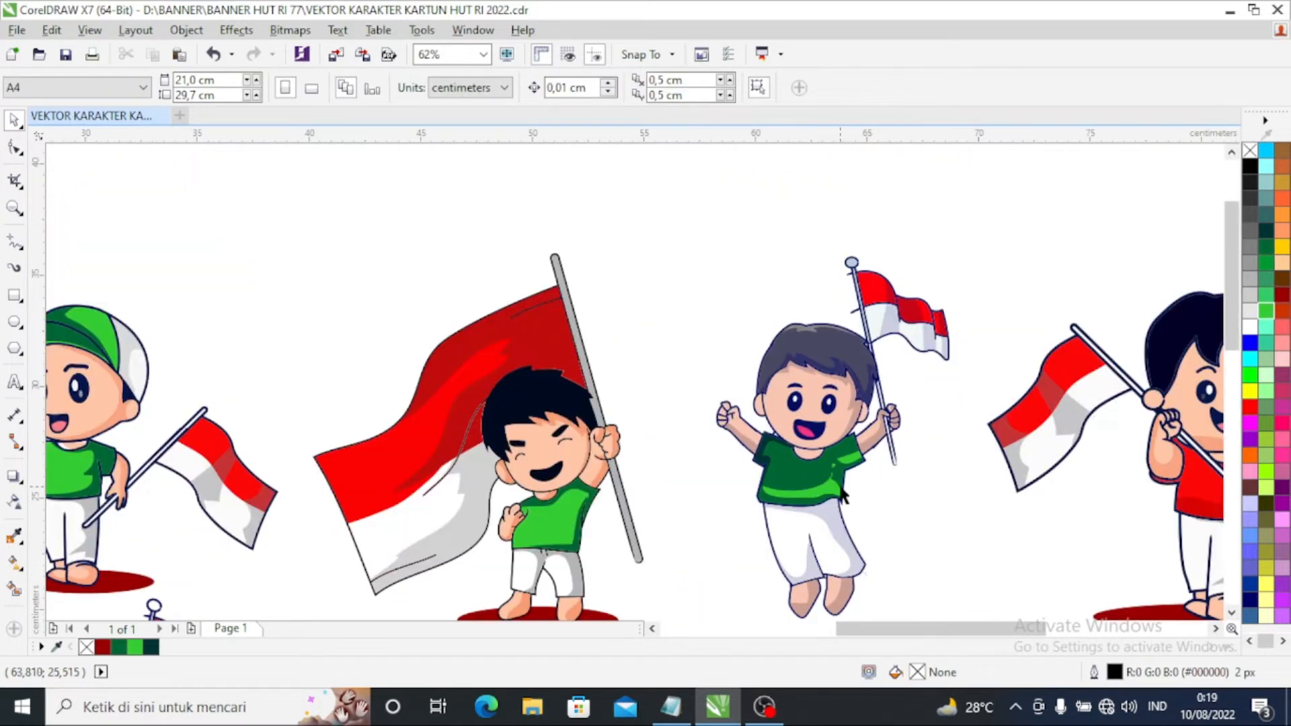
scroll(842, 464, up, 2)
scroll(670, 465, down, 2)
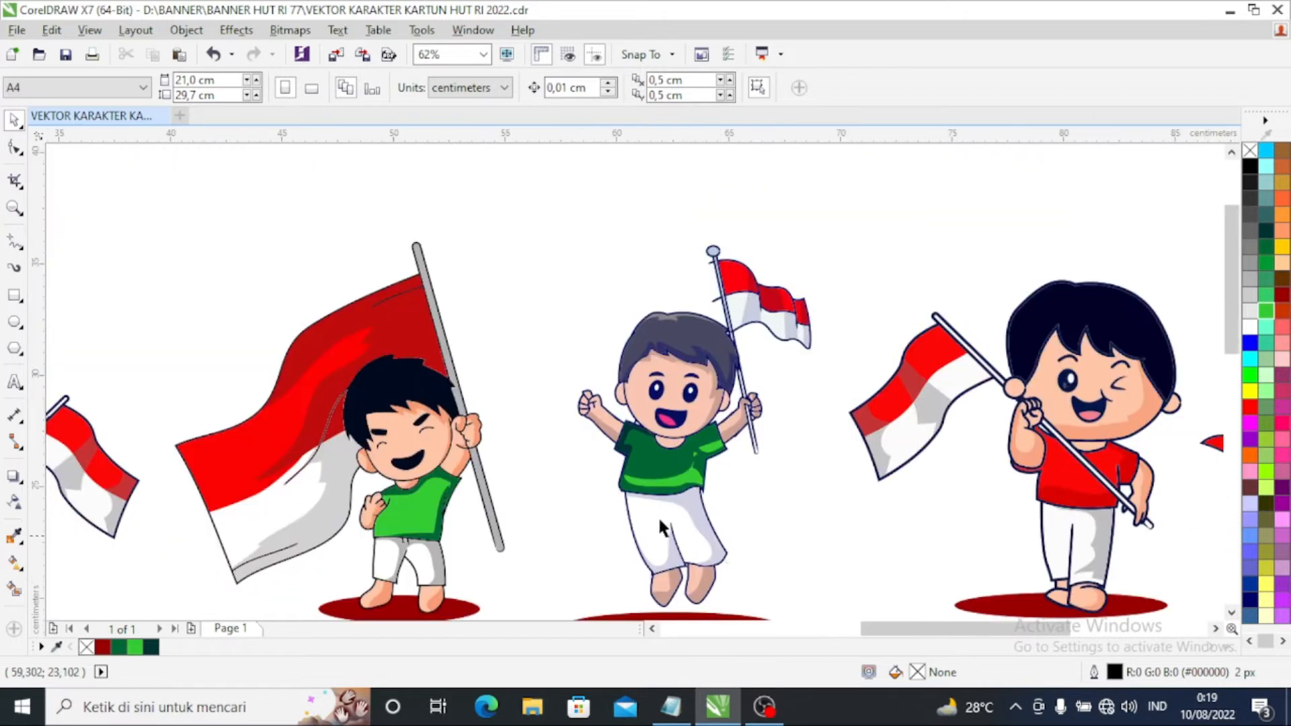
scroll(688, 412, up, 2)
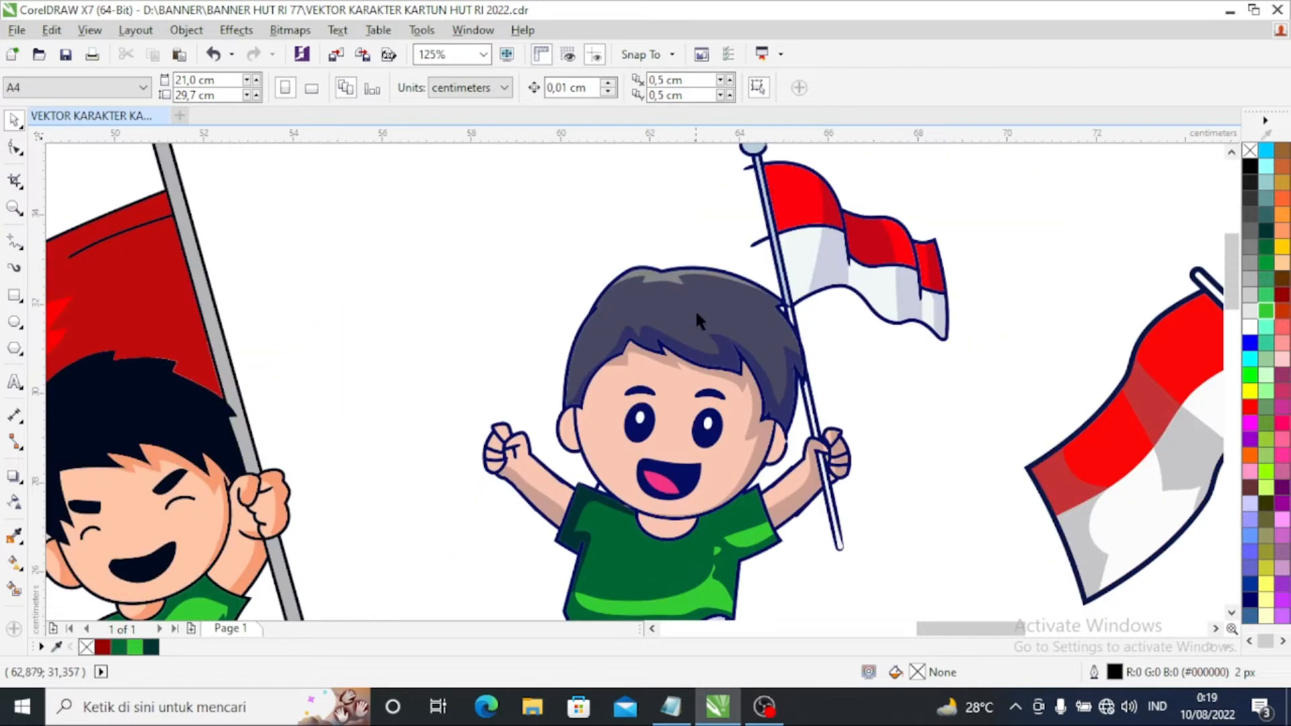
click(698, 289)
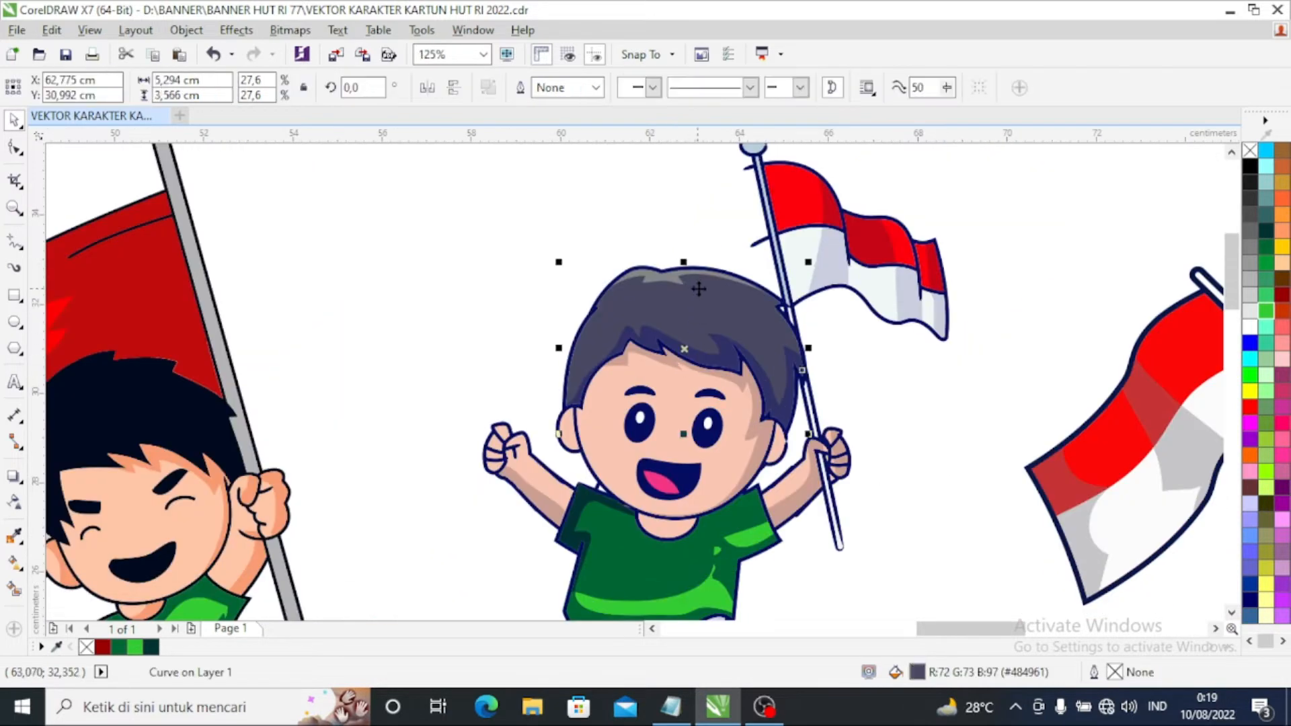
click(1249, 165)
click(878, 485)
scroll(707, 390, up, 2)
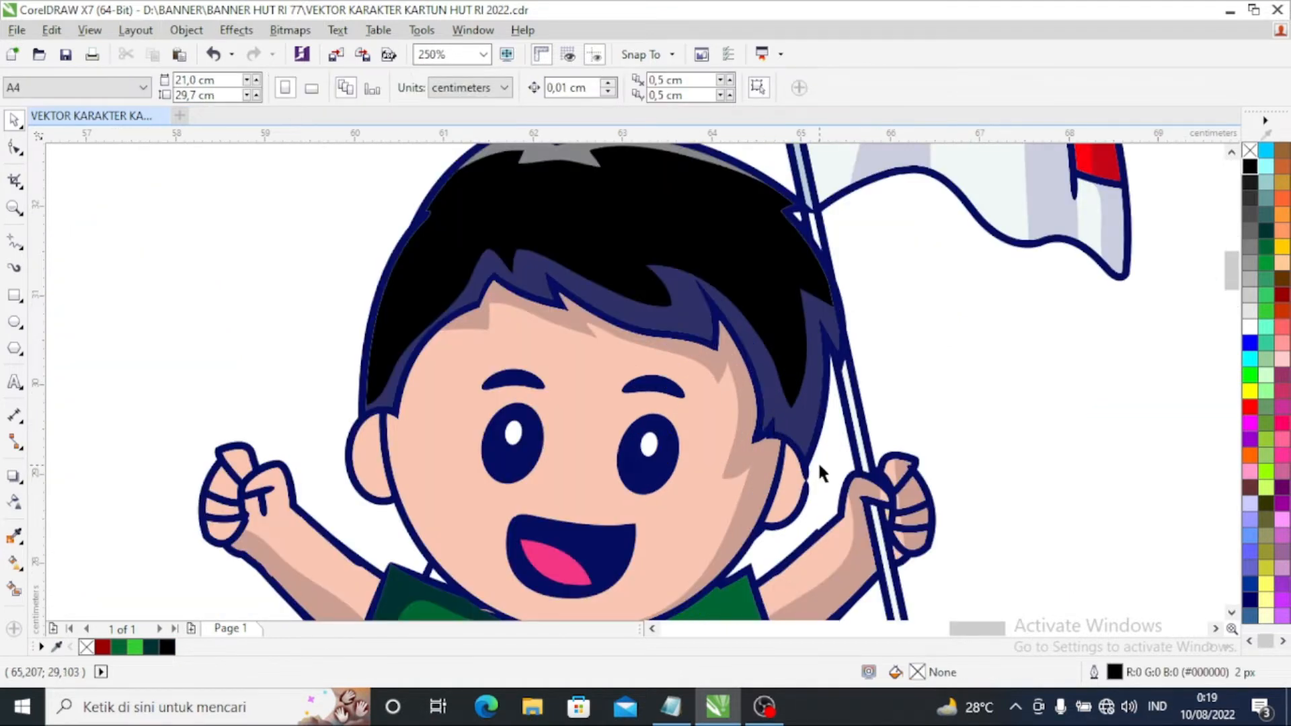
scroll(668, 464, down, 2)
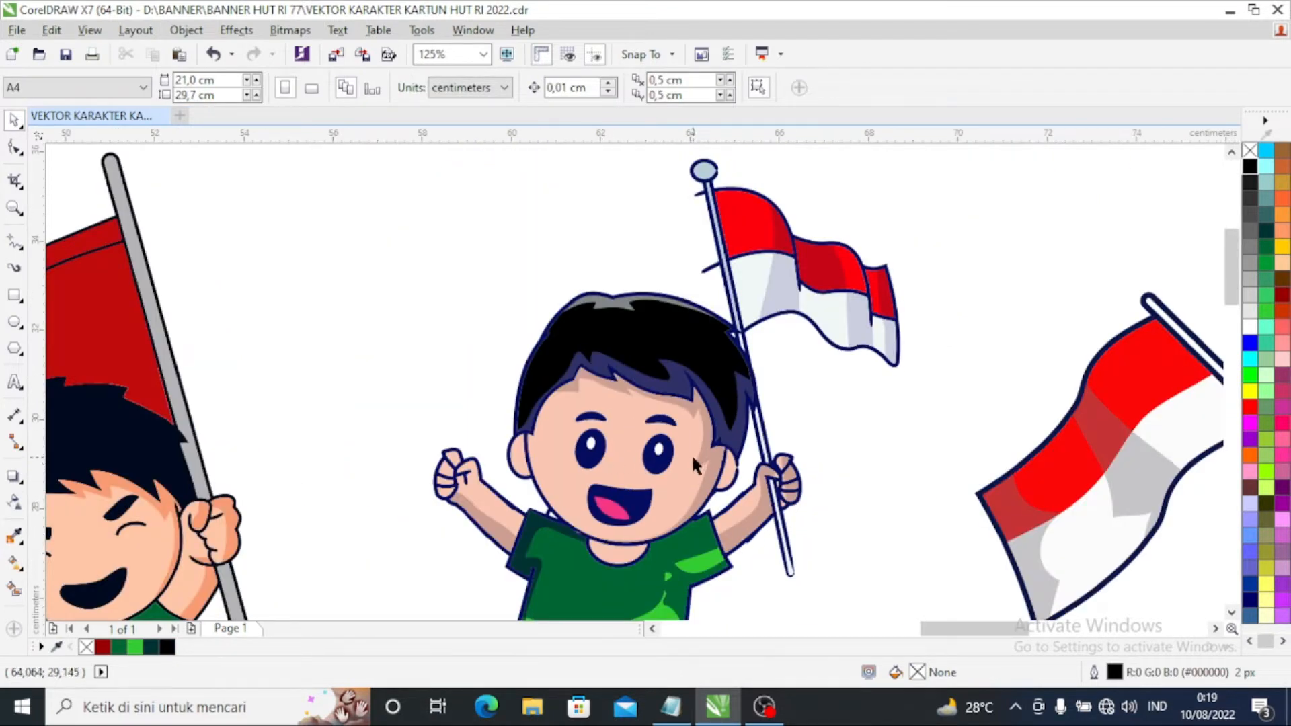
Step: Fill the dark blue shading along the jumping boy's fringe and side hair with light grey
scroll(691, 453, down, 4)
scroll(607, 440, up, 6)
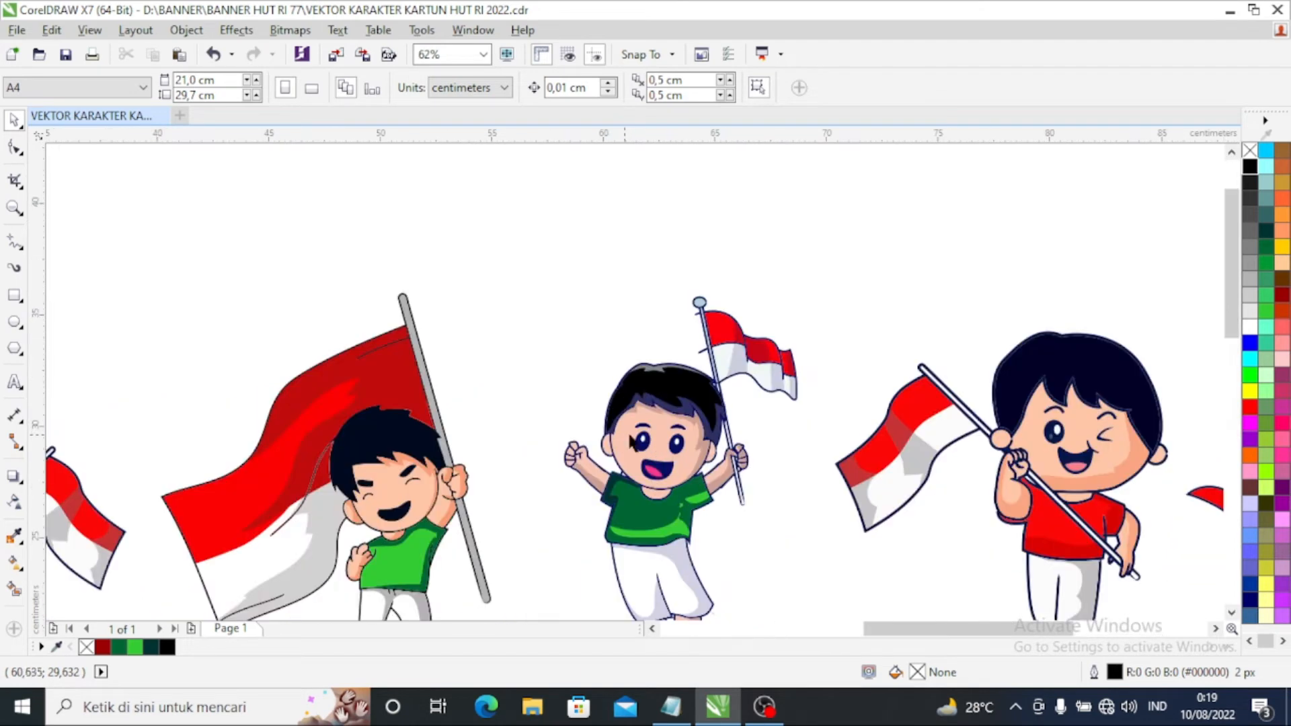
click(741, 446)
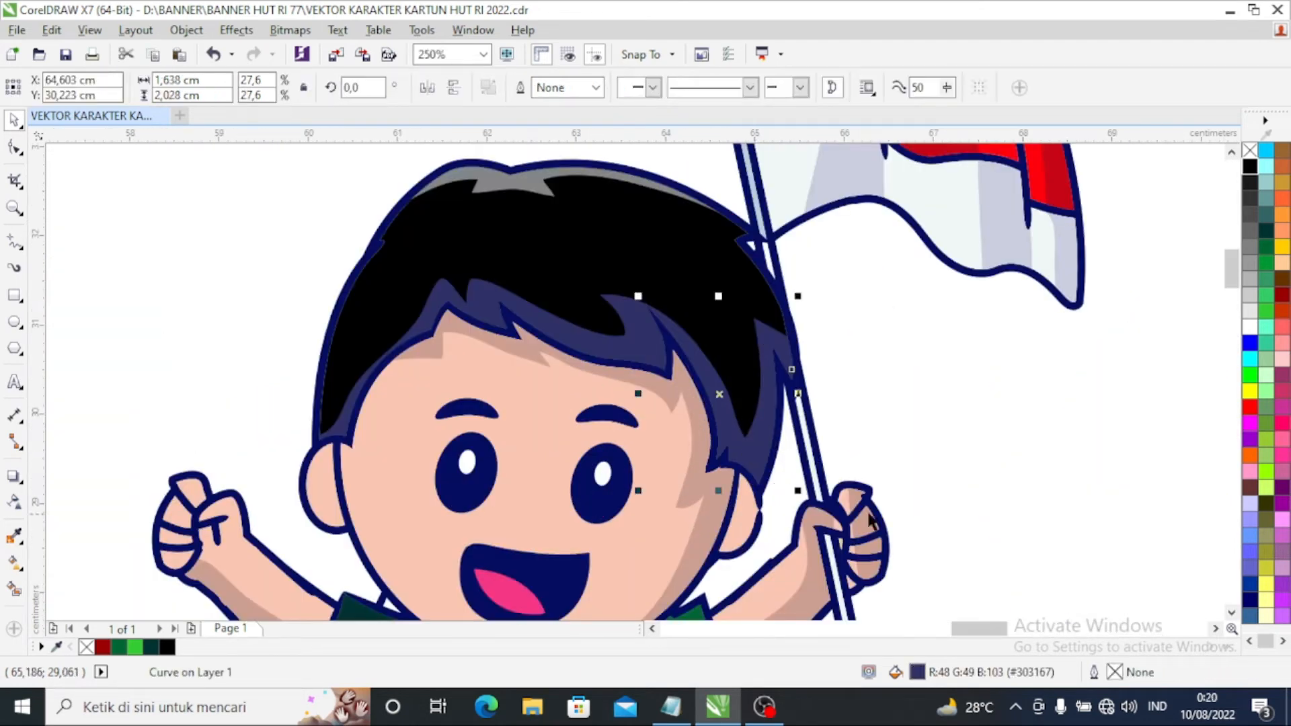
click(834, 455)
click(751, 449)
click(1247, 279)
click(1004, 401)
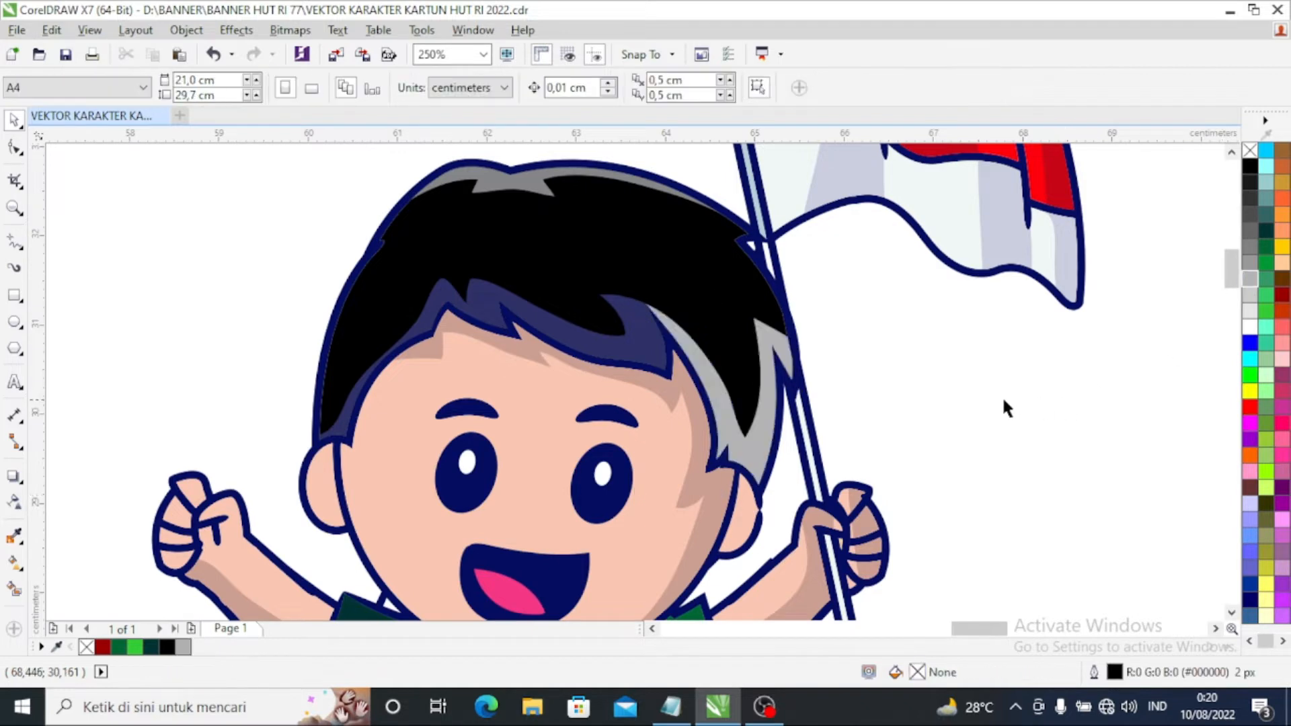
click(637, 353)
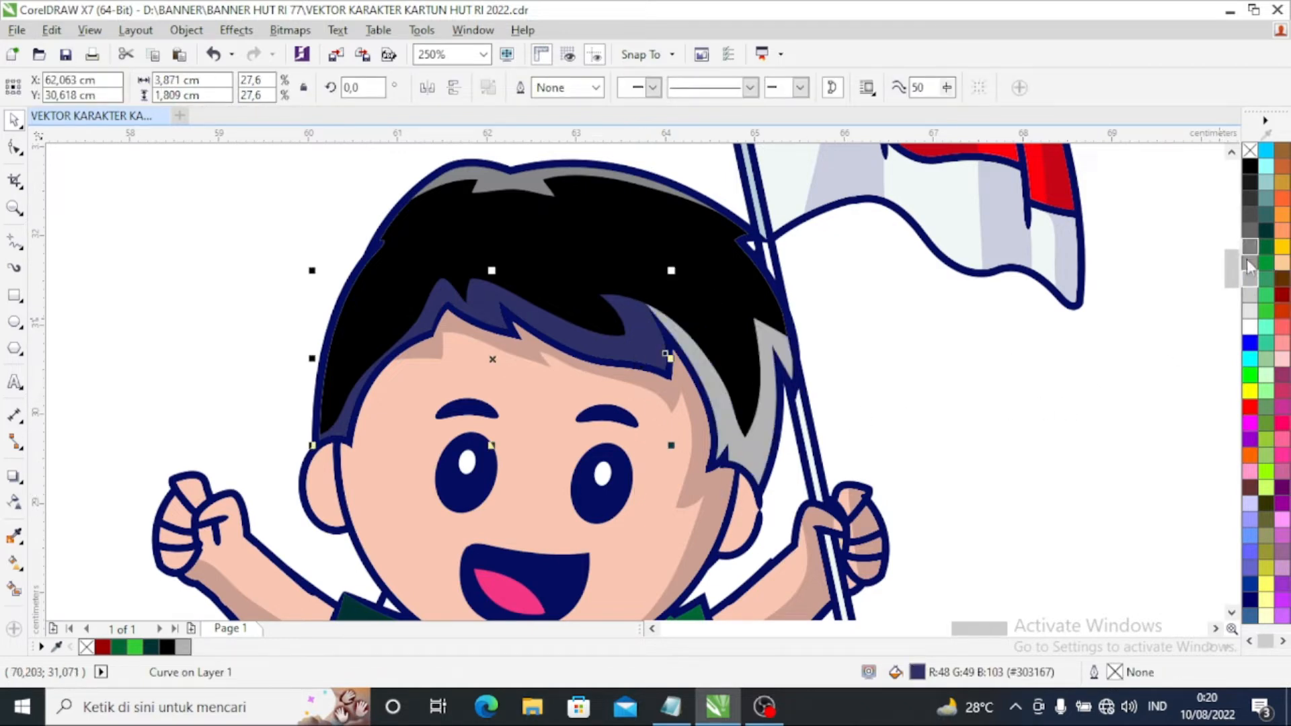
click(1249, 278)
click(936, 380)
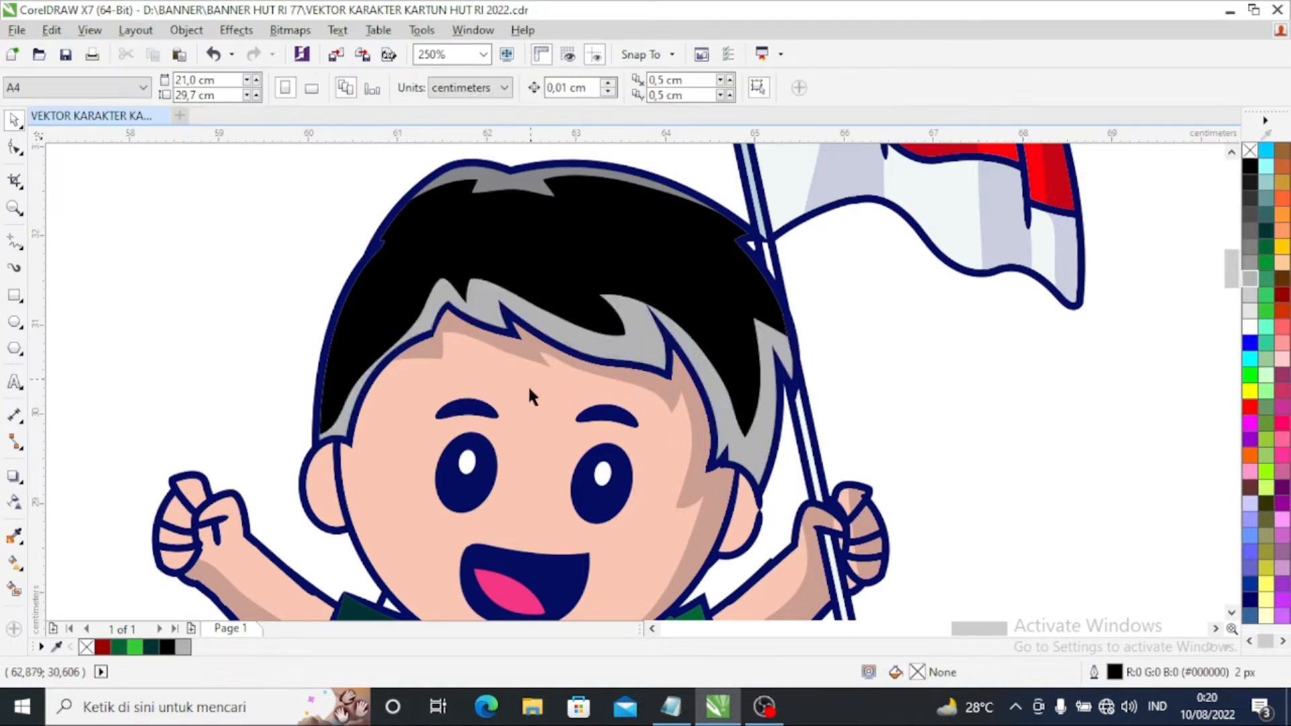
Step: Fill both bright red areas of the winking boy's shirt with Spring Green
scroll(527, 391, down, 2)
scroll(497, 418, up, 2)
scroll(497, 418, down, 2)
scroll(365, 409, down, 4)
scroll(610, 489, up, 4)
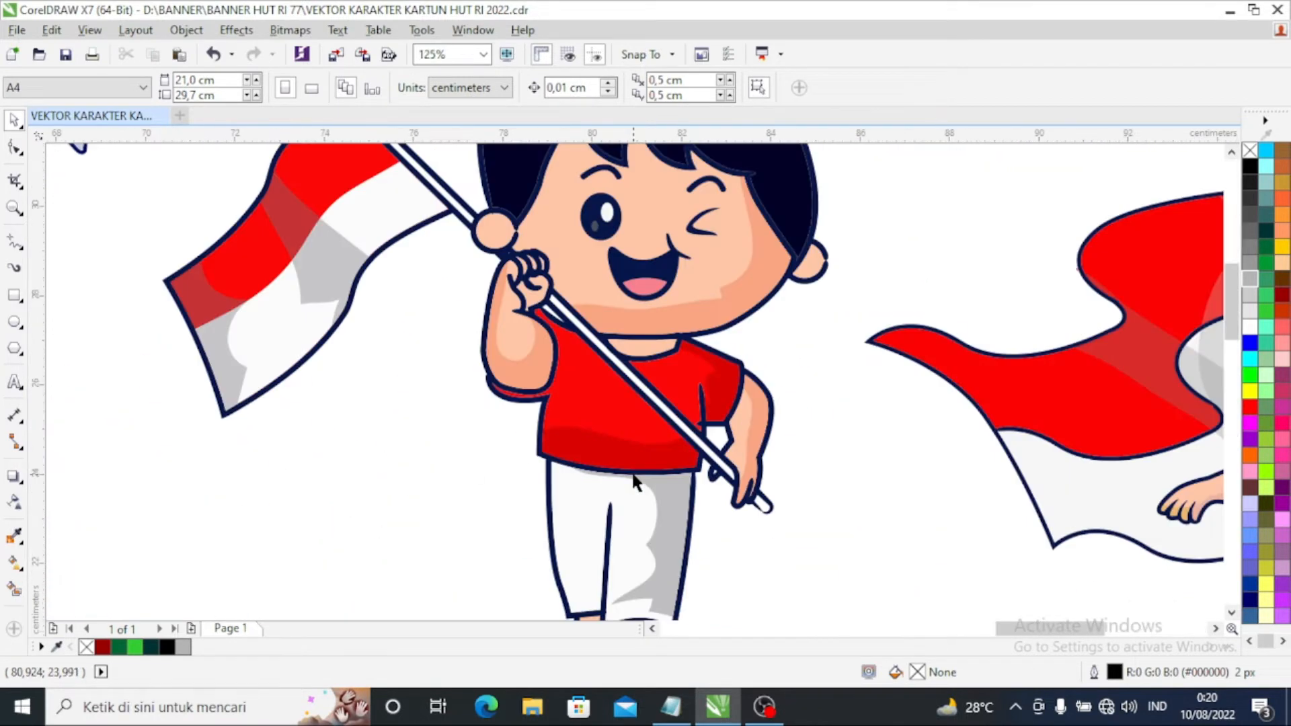
click(564, 333)
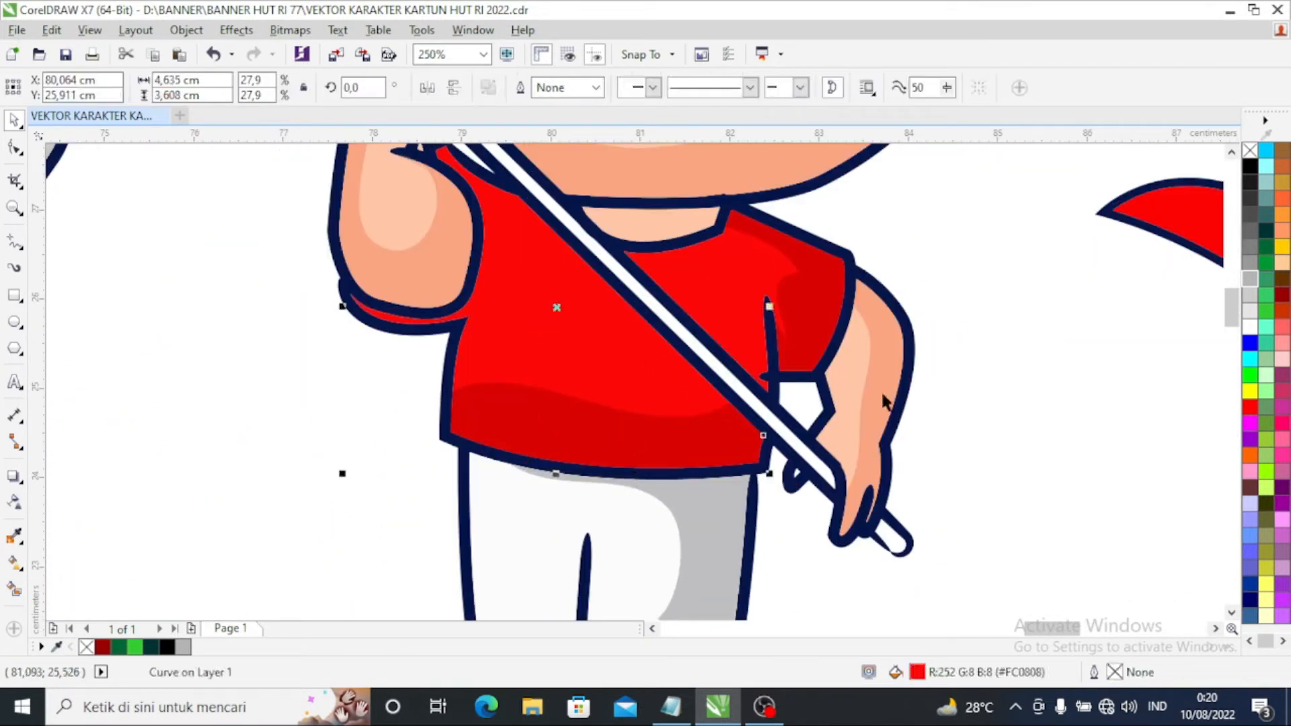
click(1266, 310)
click(1070, 383)
click(806, 290)
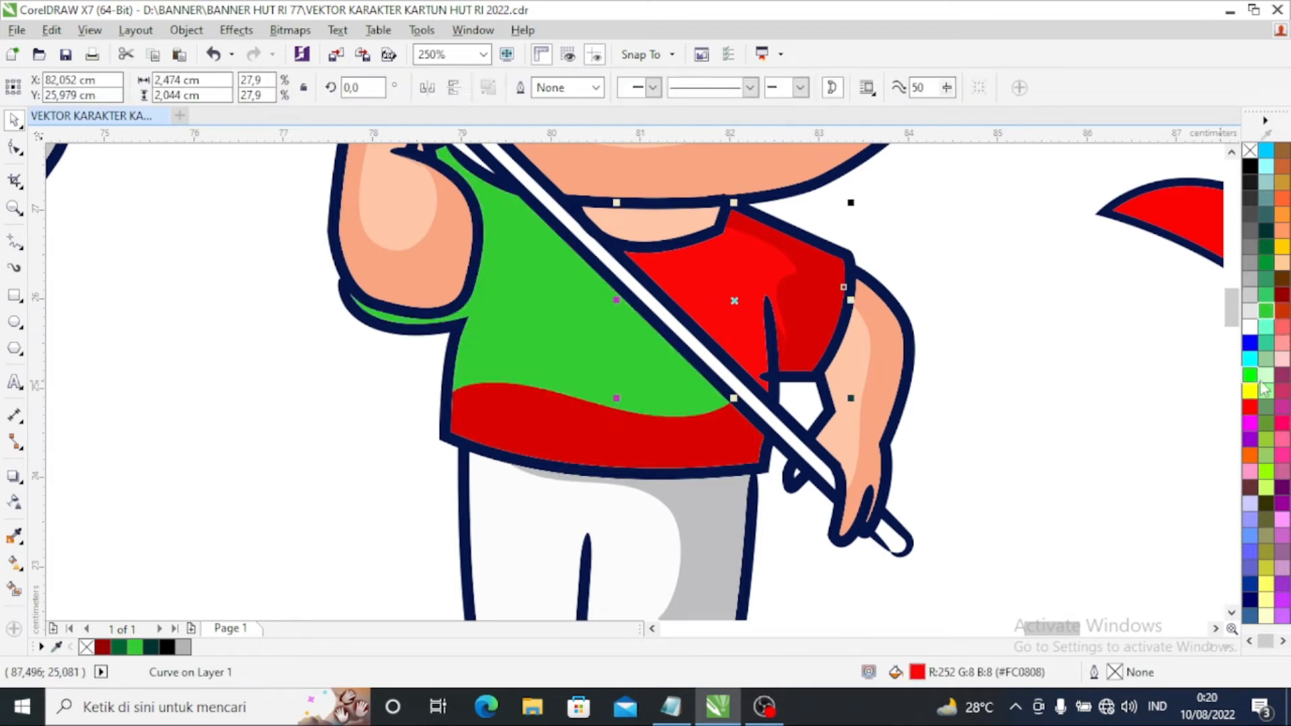
click(1266, 310)
key(Escape)
Step: Fill the dark red sleeve and hem shading on the winking boy's shirt with Forest Green
click(813, 309)
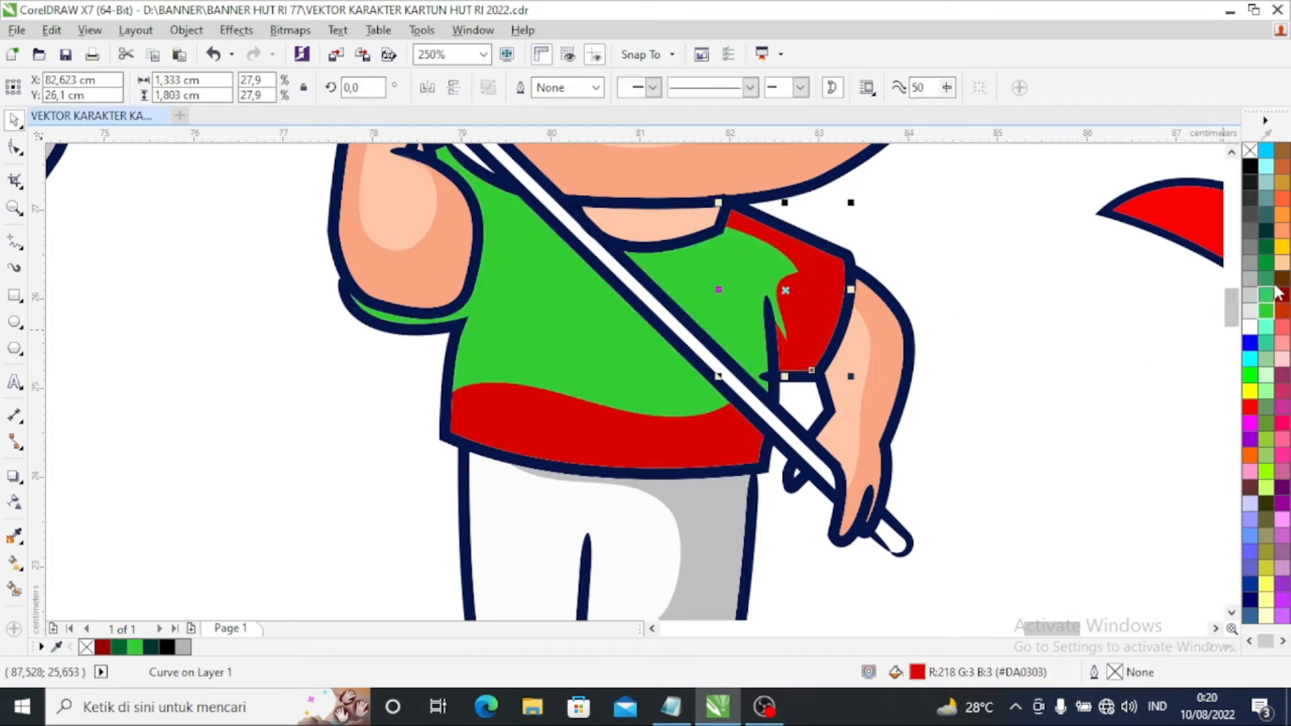
click(1266, 246)
click(645, 433)
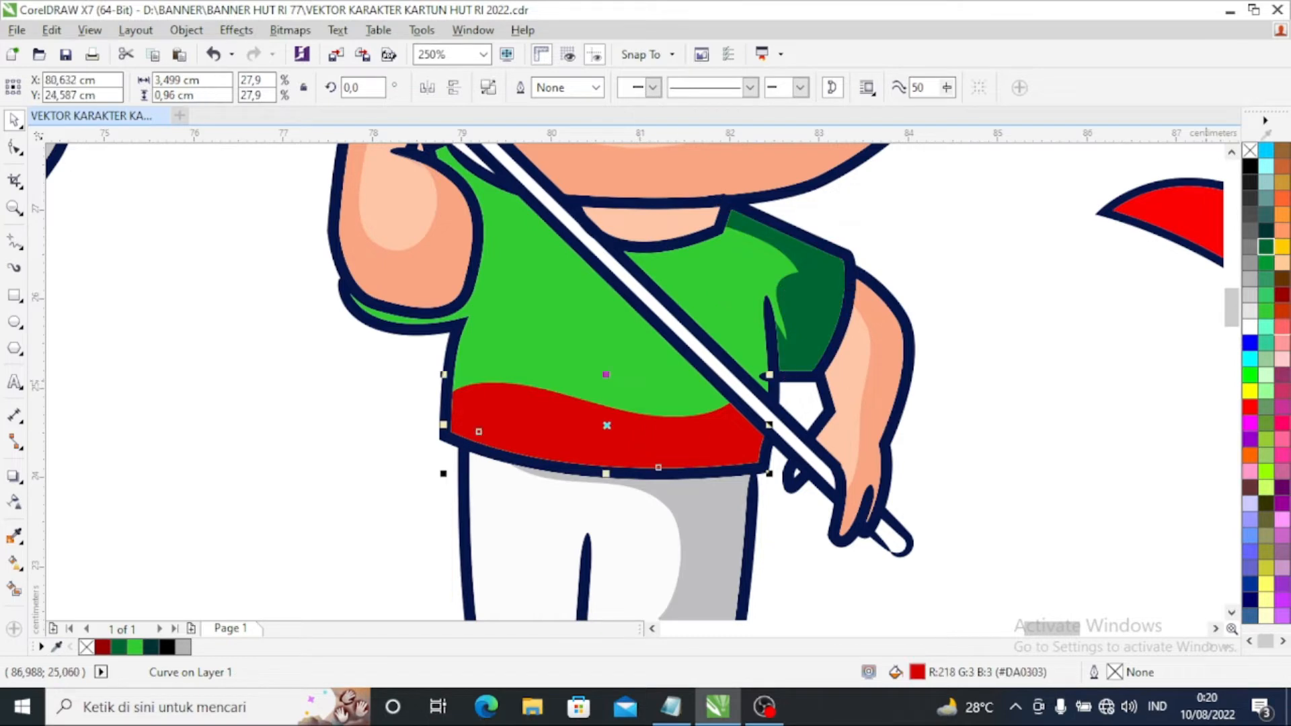
click(1266, 248)
key(Escape)
Step: Fill the winking boy's dark navy hair with black
scroll(477, 485, down, 3)
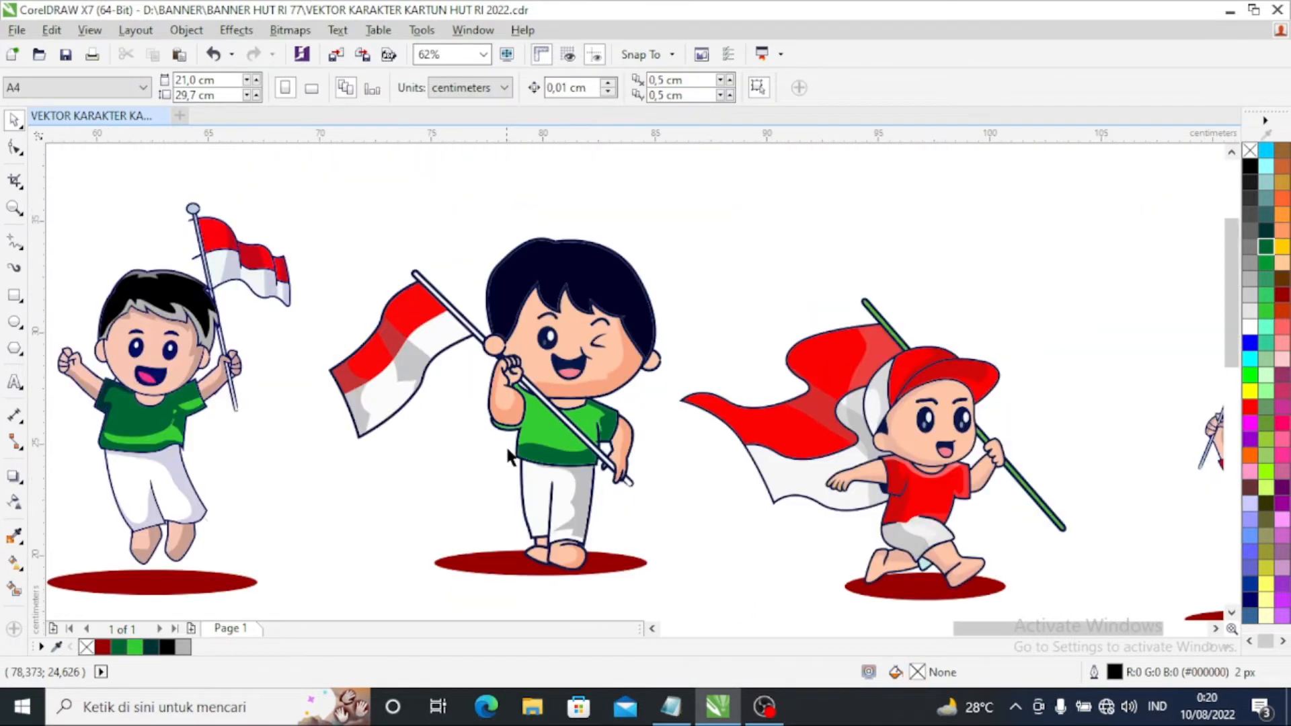
scroll(555, 388, up, 3)
click(551, 397)
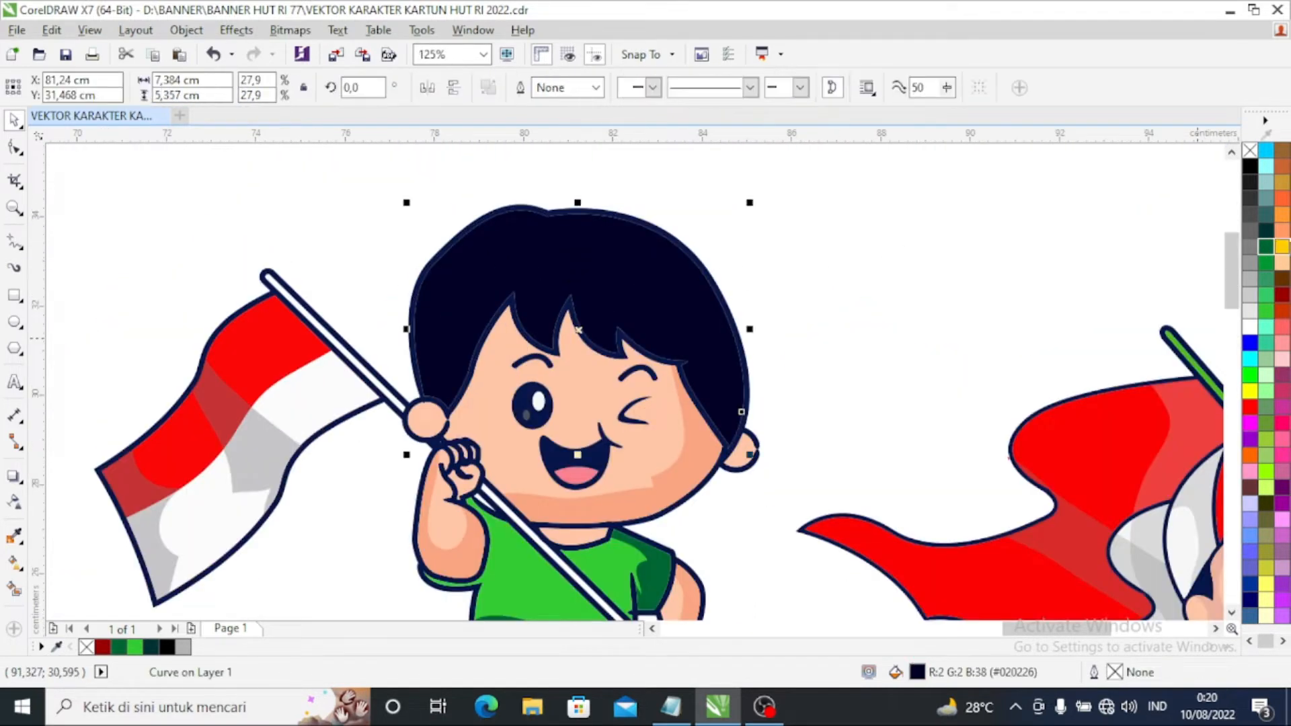
click(1249, 166)
click(786, 324)
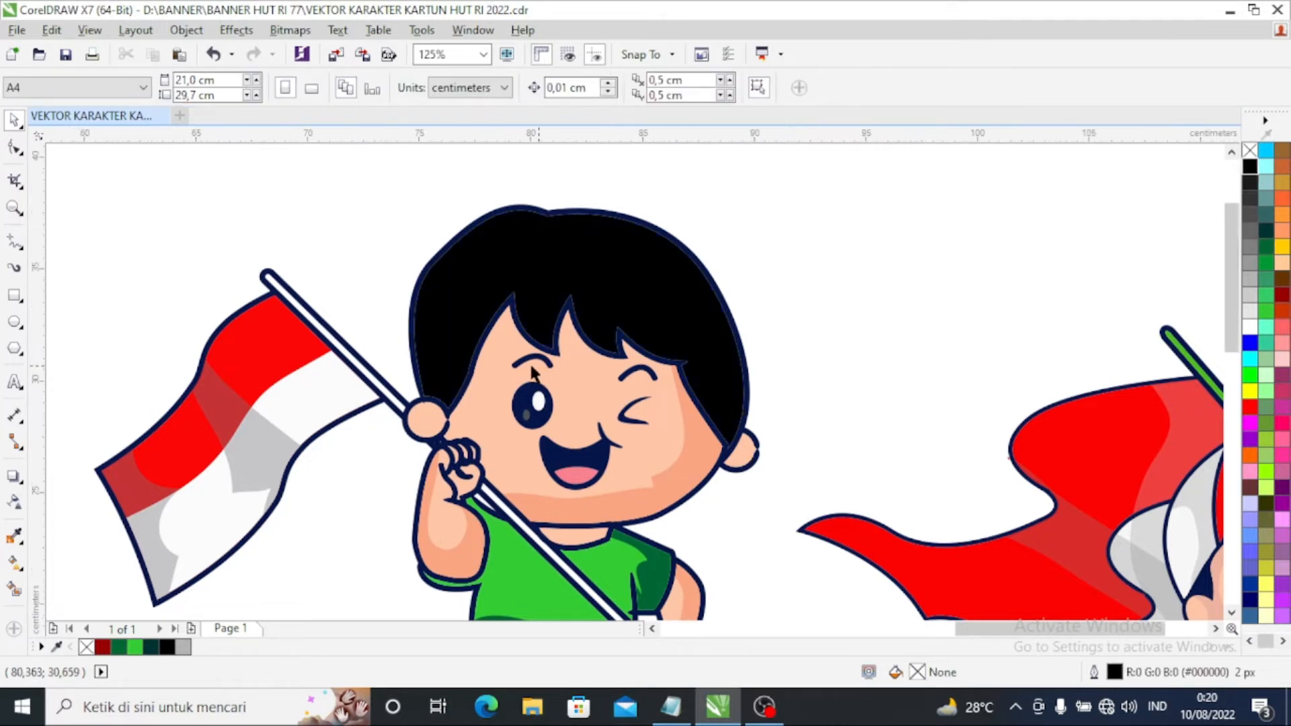
Step: Fill the dark red sleeve and side shading on the running boy's shirt with Forest Green
scroll(537, 372, down, 5)
scroll(529, 444, up, 3)
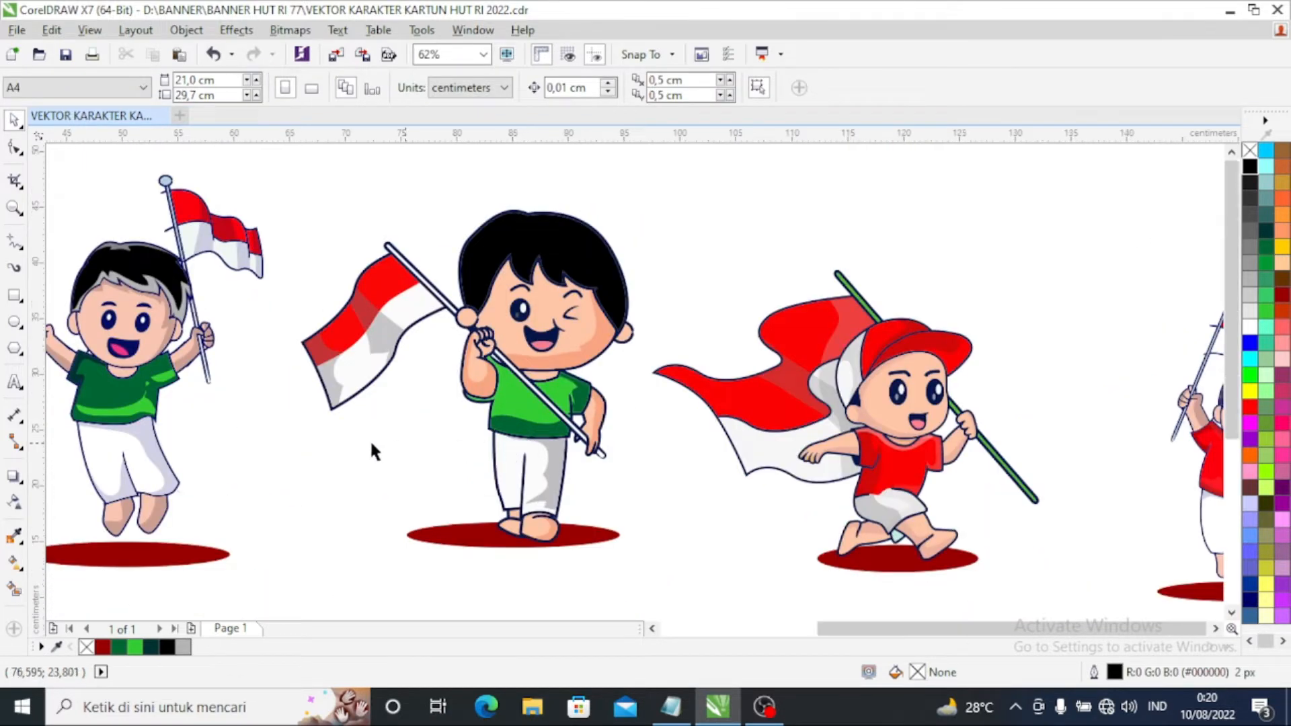
scroll(376, 437, down, 2)
scroll(631, 463, up, 6)
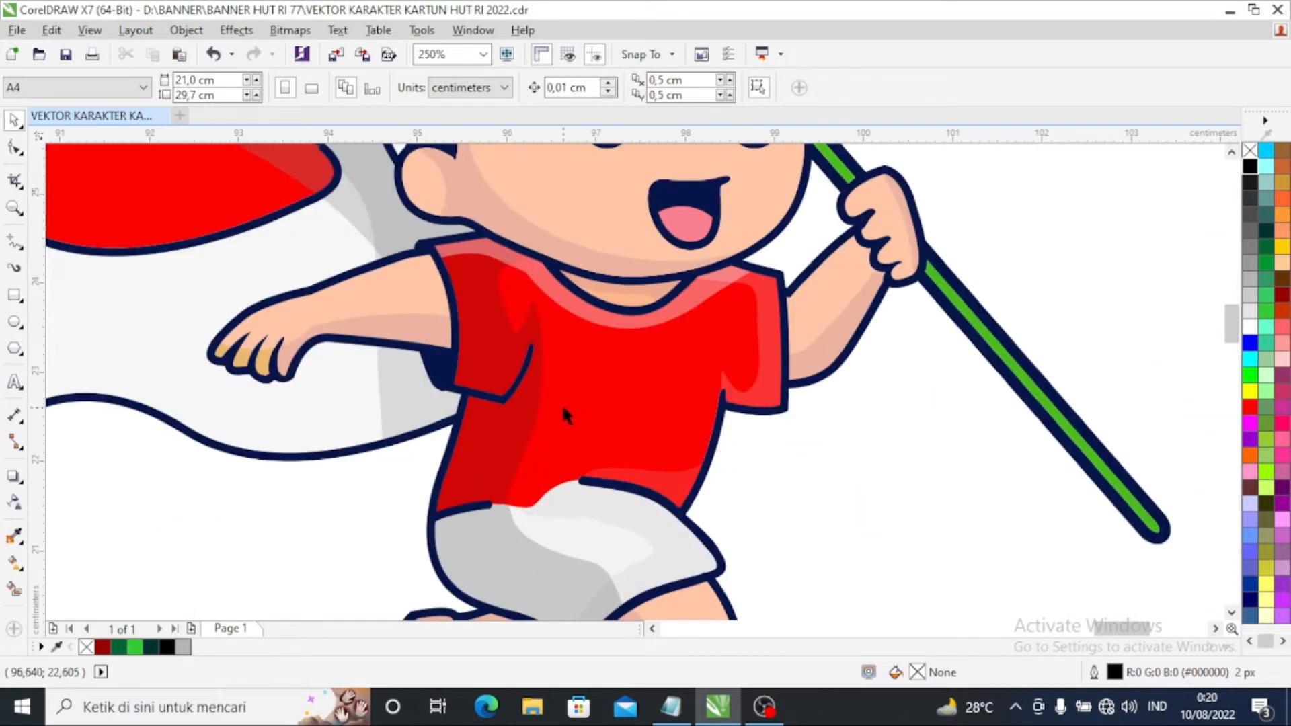
click(482, 416)
click(1265, 247)
click(1005, 425)
Step: Fill the main red area and the red hem patch of the running boy's shirt with Spring Green
click(659, 393)
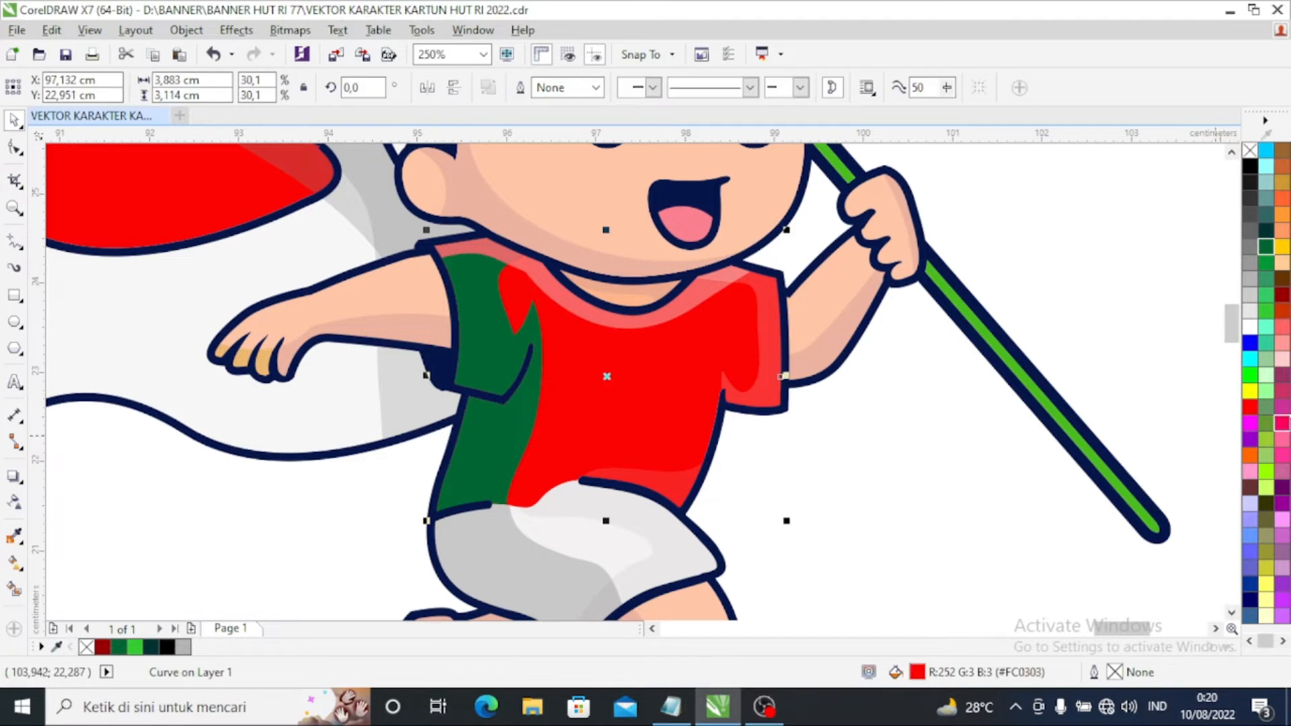
click(1265, 310)
key(Escape)
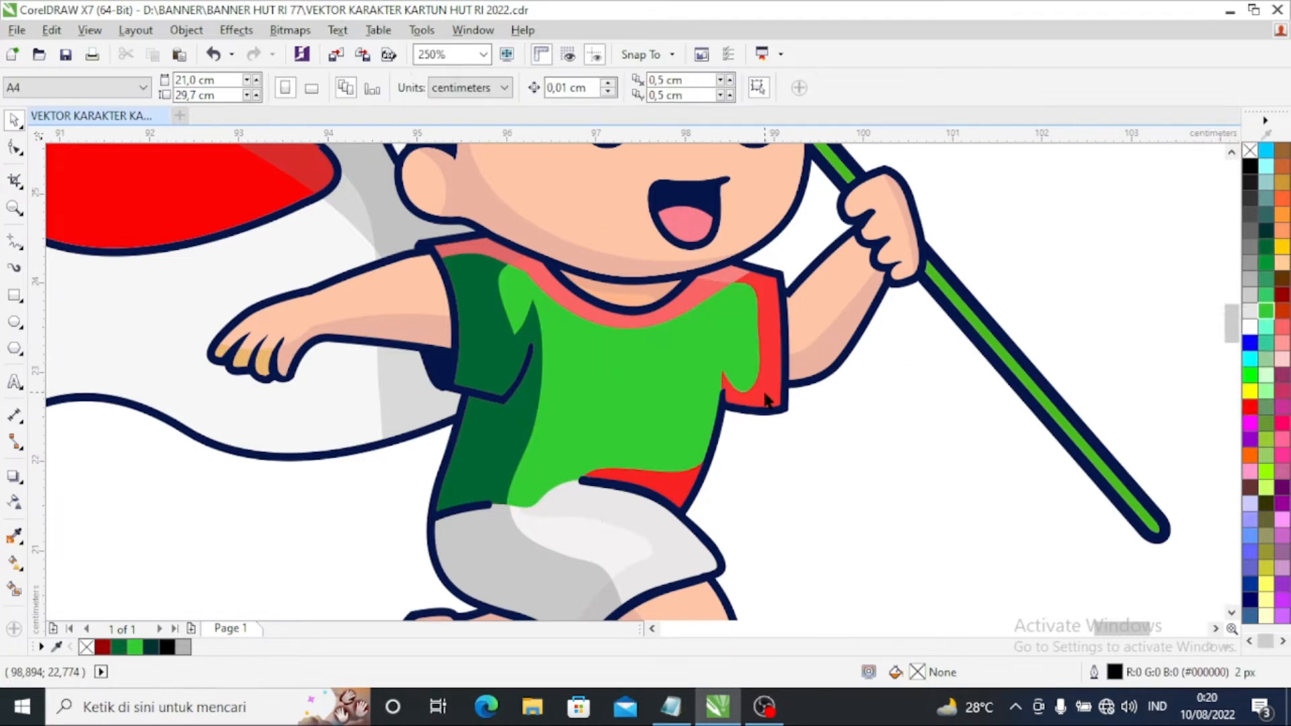
click(676, 489)
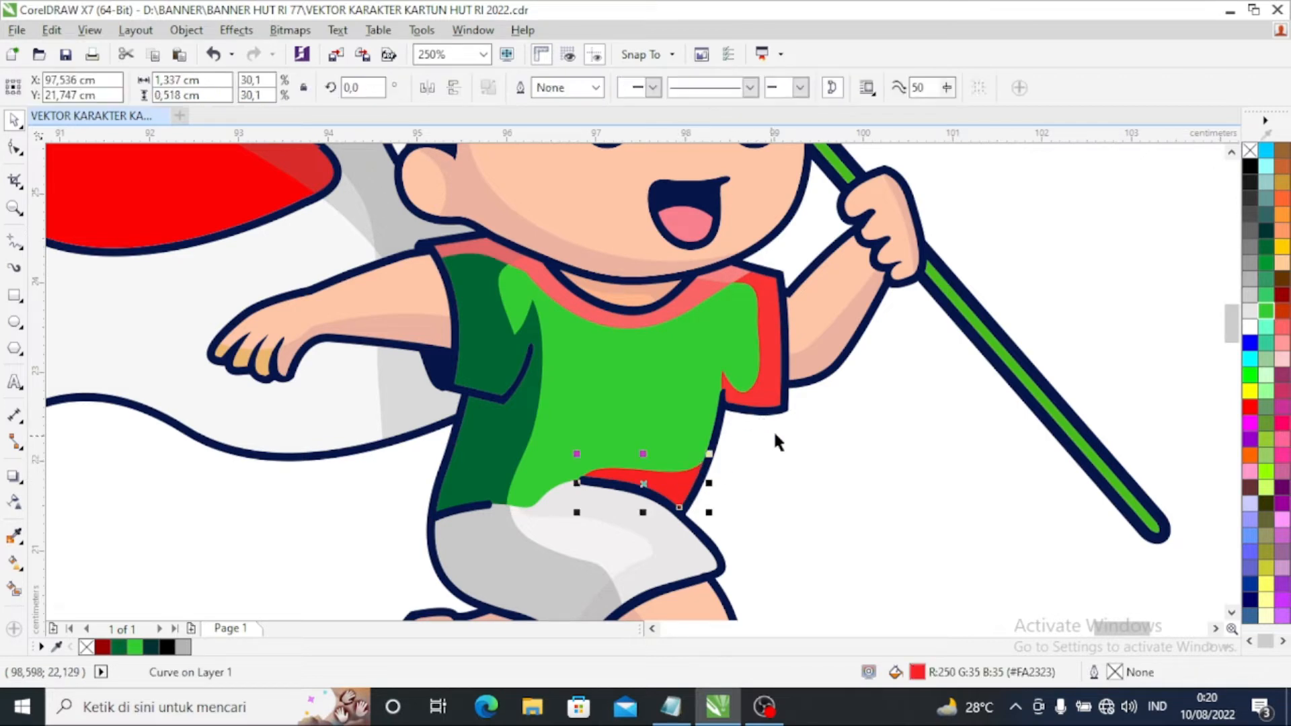
click(1266, 334)
Step: Fill the red sleeve edge, neckline band and adjoining shoulder patch of the running boy's shirt with mint green (#66FFCC)
click(767, 372)
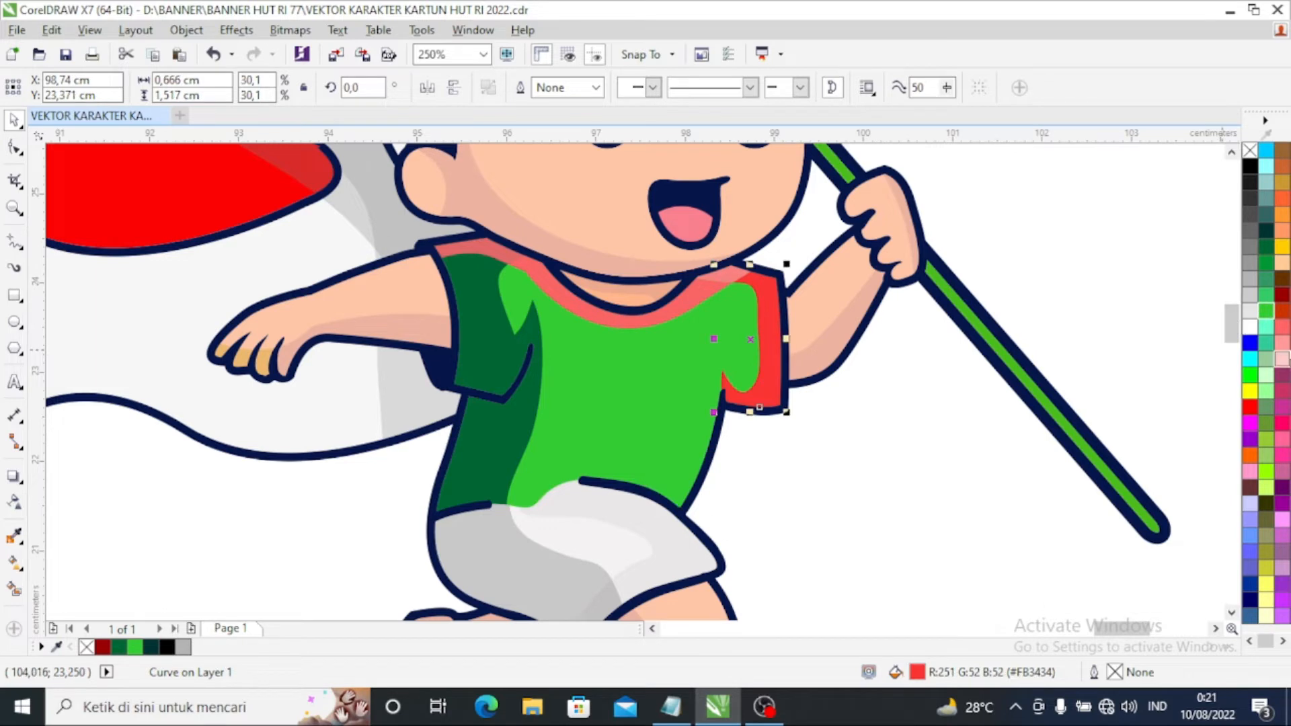
click(1265, 328)
key(Escape)
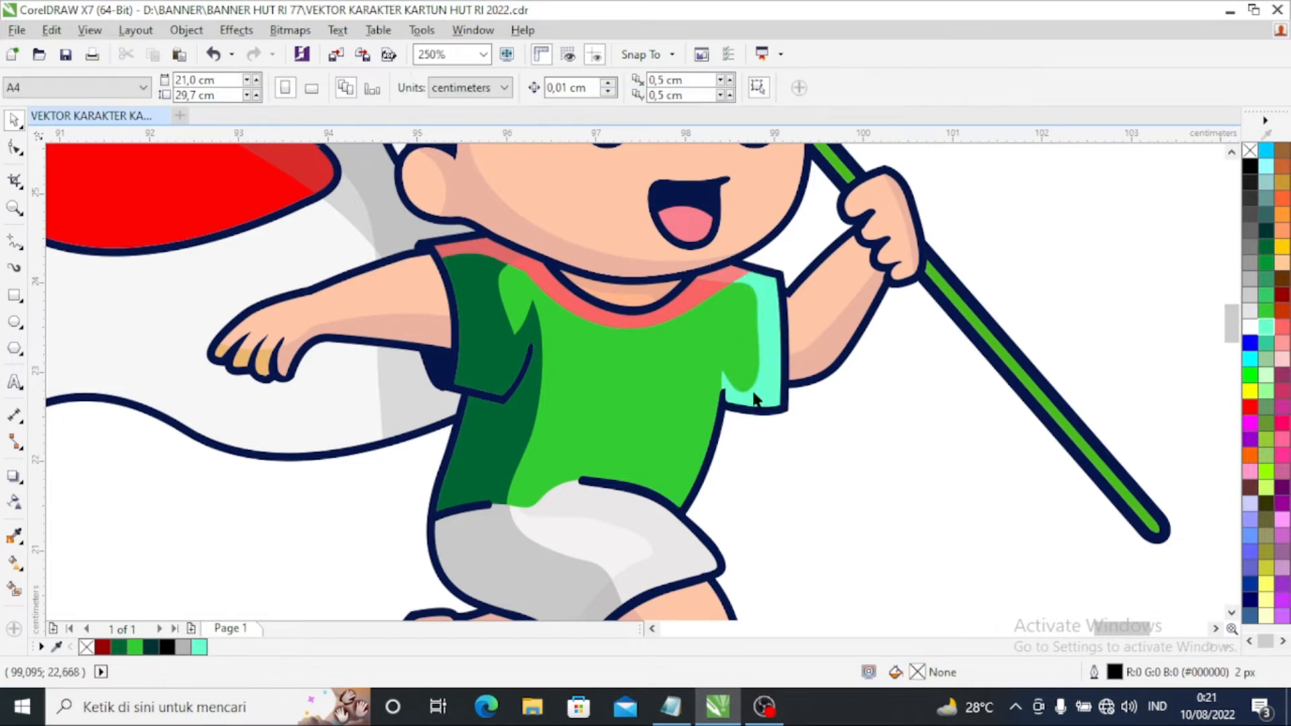
click(565, 289)
click(1266, 327)
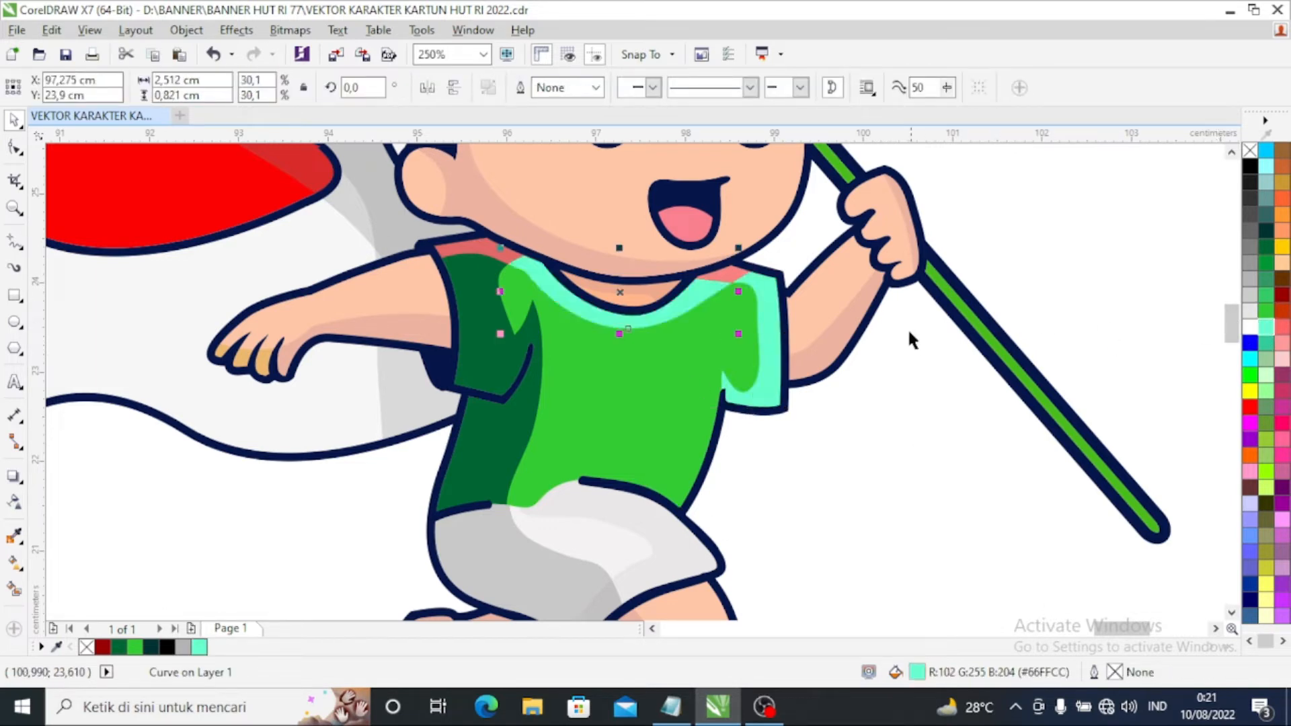
click(724, 266)
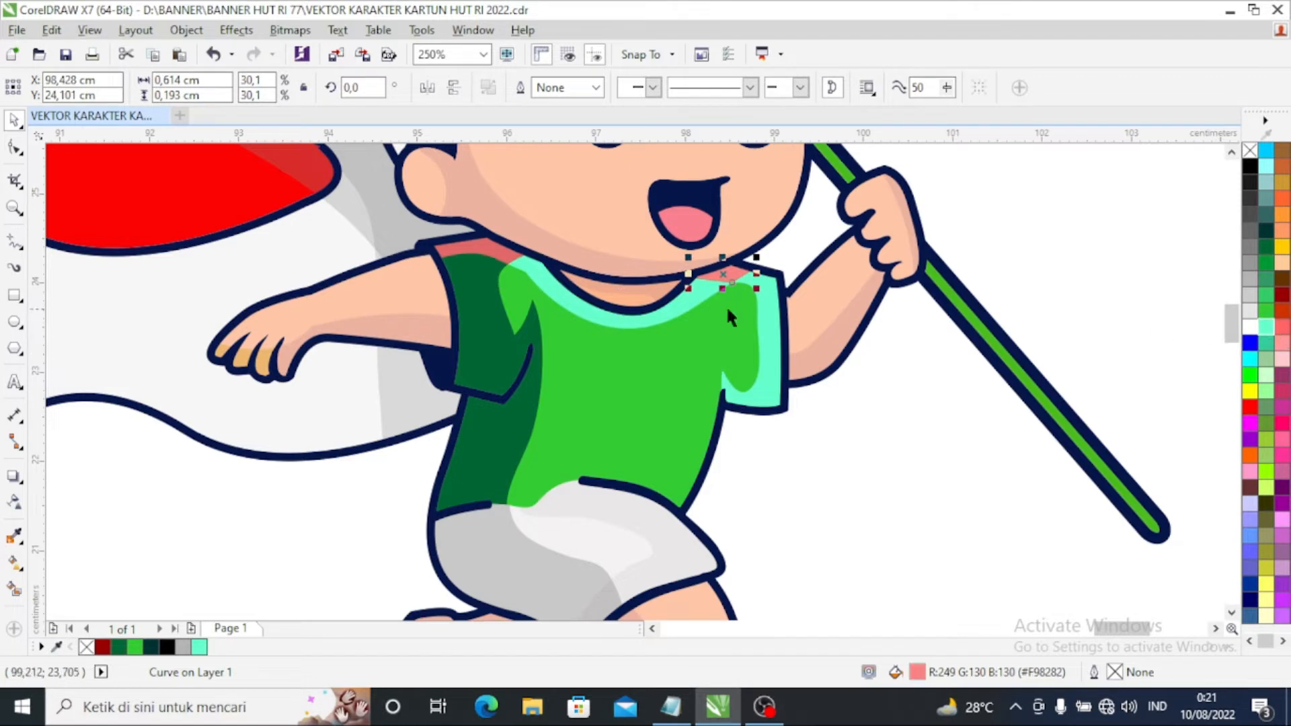
click(1271, 327)
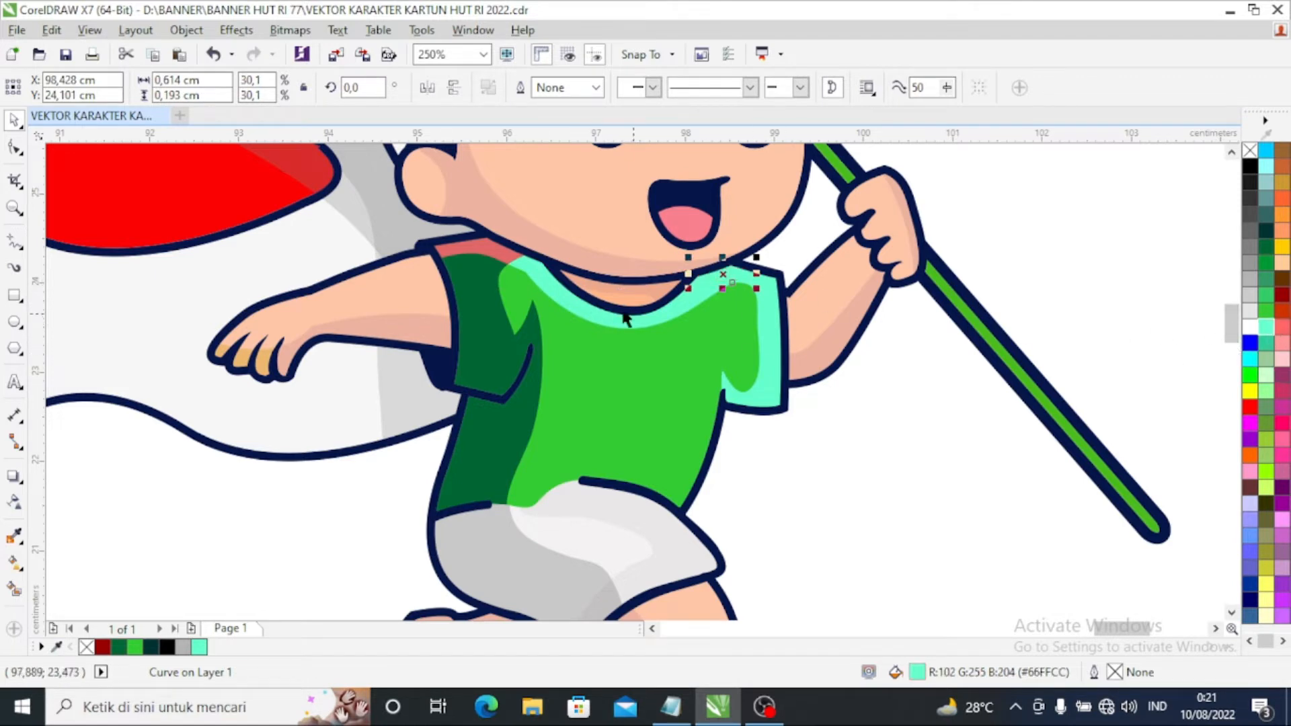
click(466, 245)
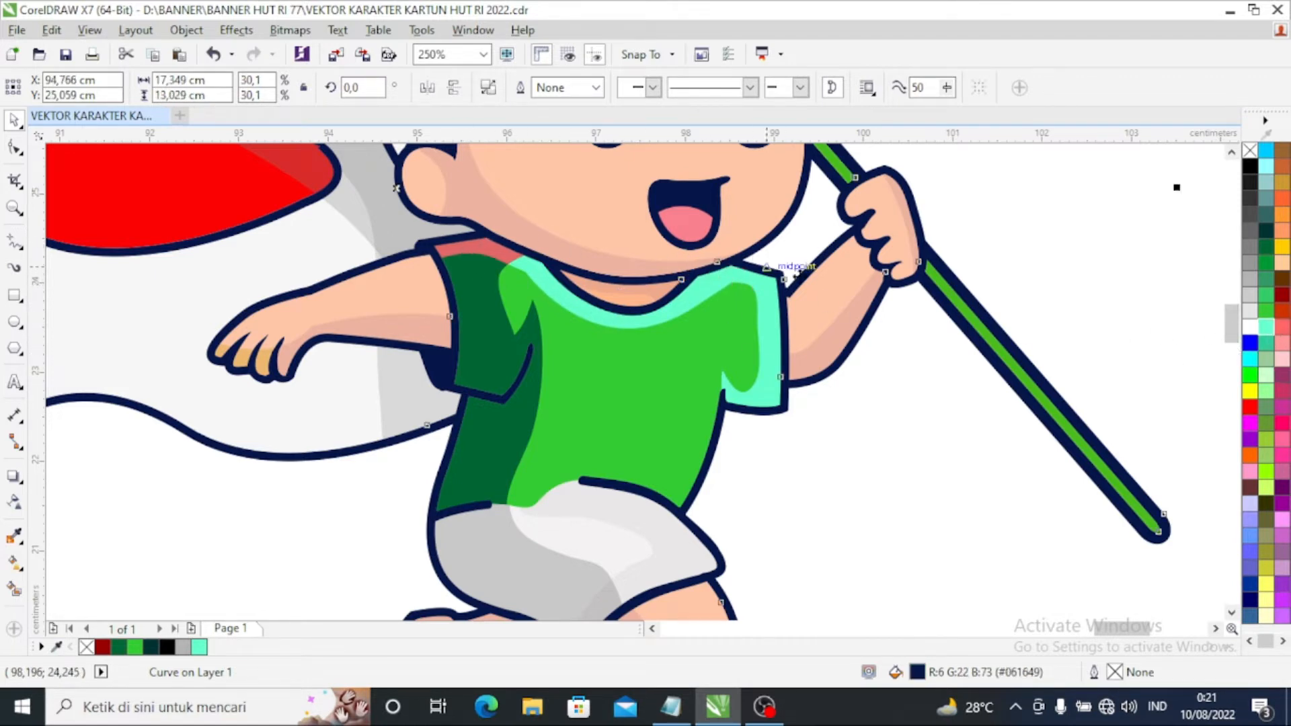
click(1265, 328)
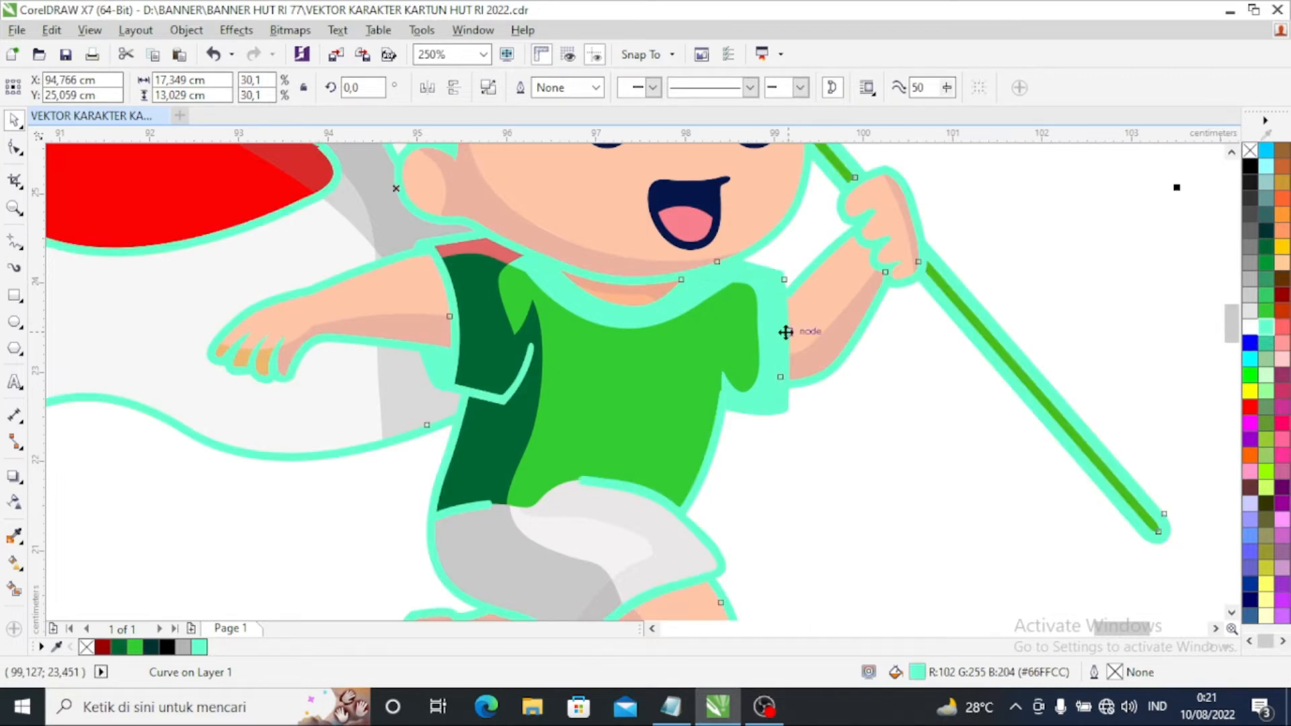
key(ctrl+z)
Step: Fill the remaining pinkish-red shoulder patch above the running boy's dark green sleeve with mint green (#66FFCC)
scroll(478, 235, up, 5)
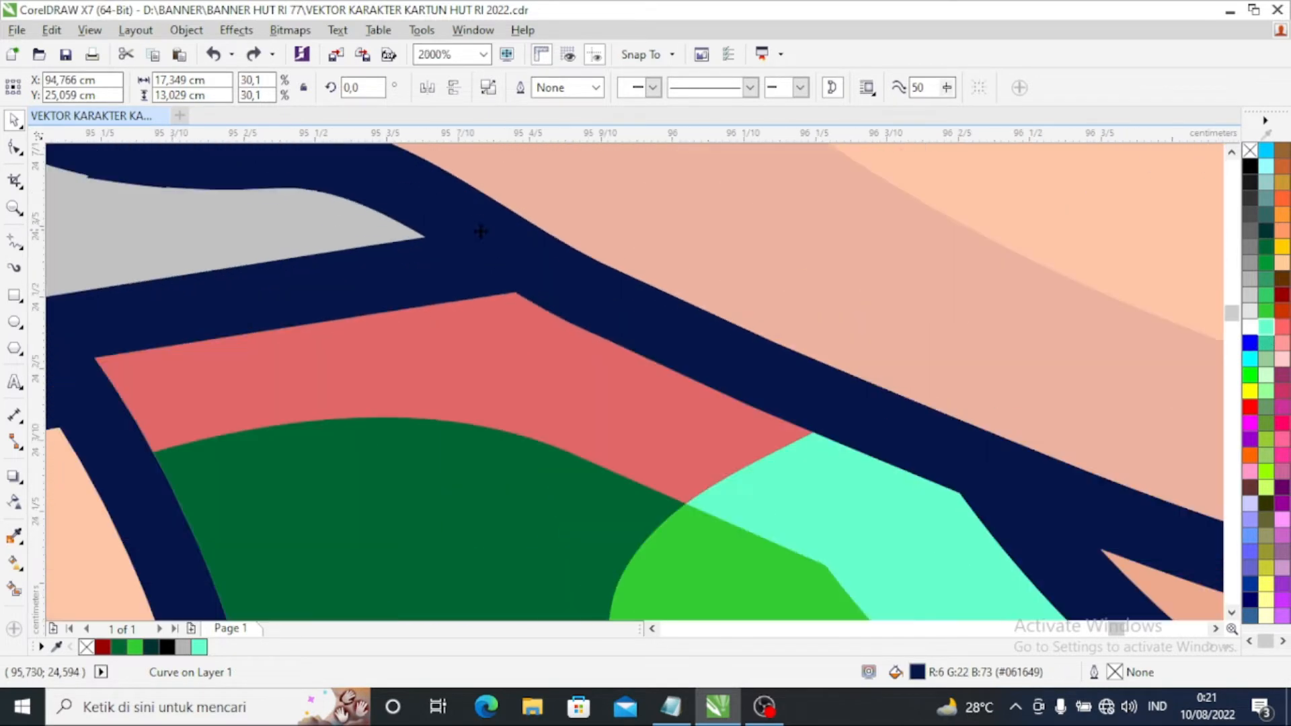
click(528, 369)
click(1266, 329)
scroll(672, 336, down, 8)
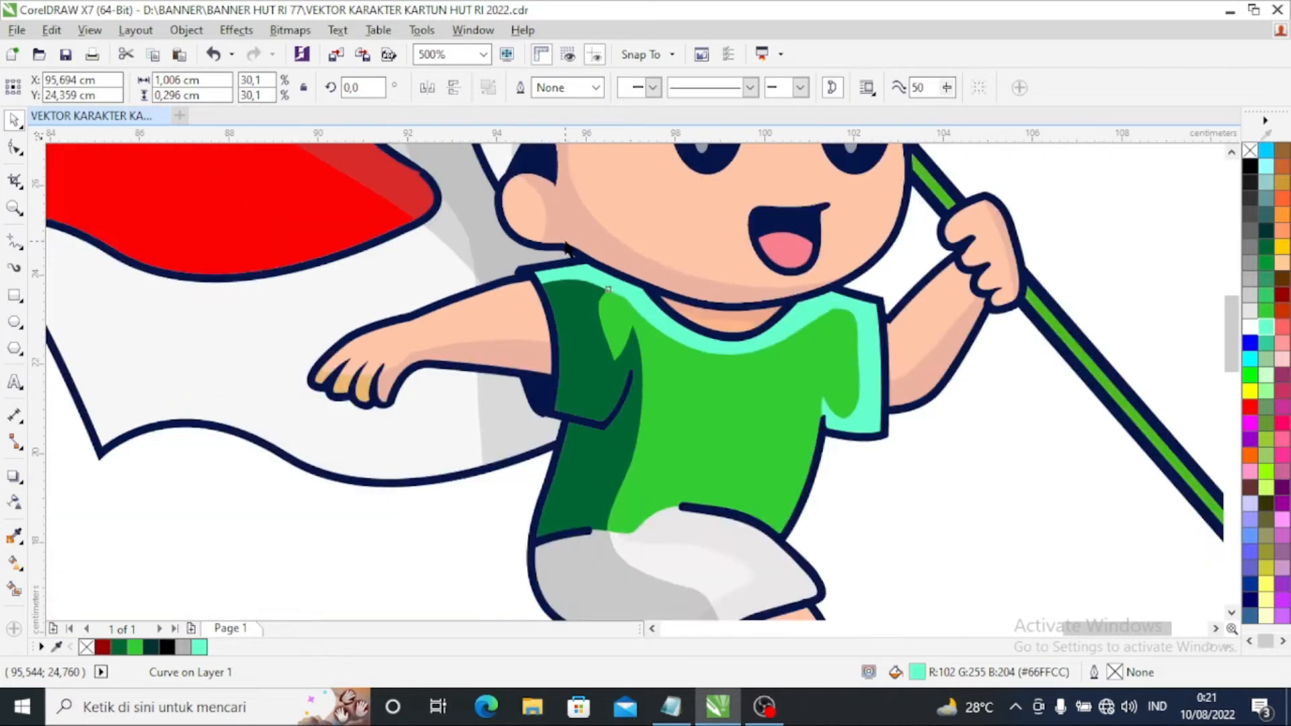
click(792, 349)
Step: Fill the shaded areas on the brim and crown of the running boy's cap with dark red (#990000)
scroll(651, 350, down, 3)
scroll(669, 236, up, 5)
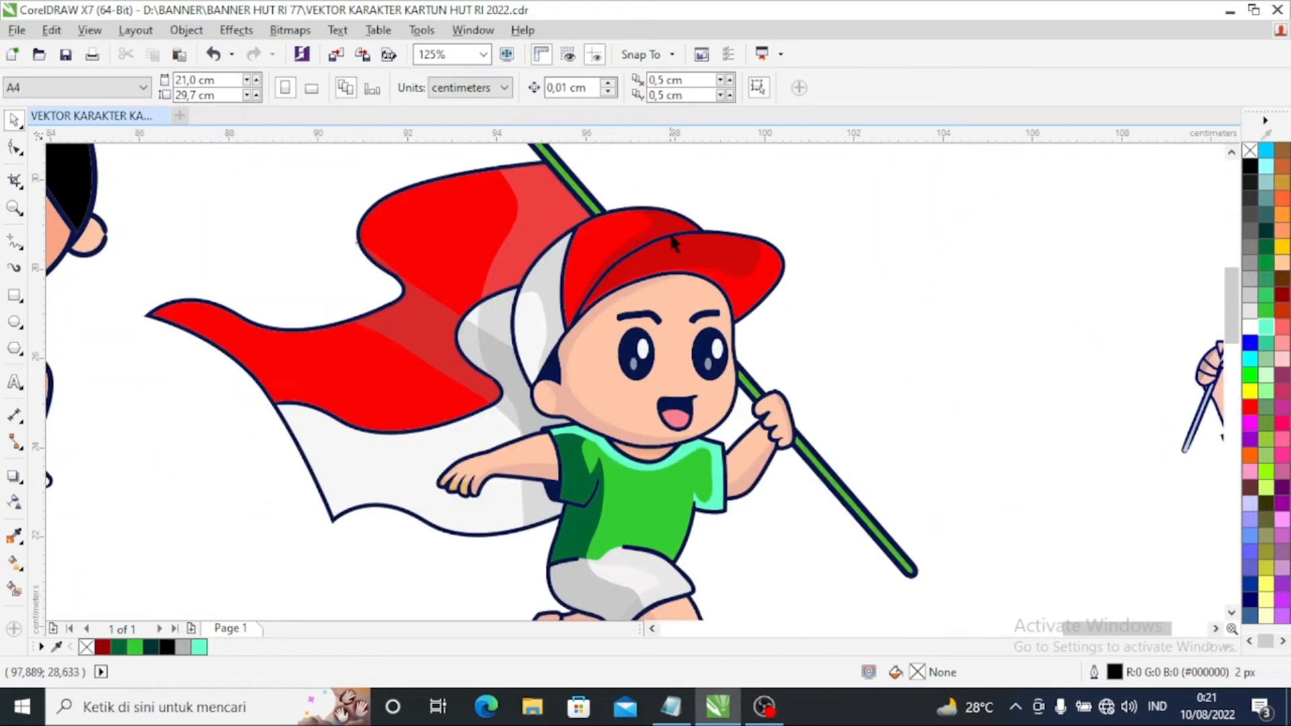
scroll(645, 249, down, 1)
click(744, 270)
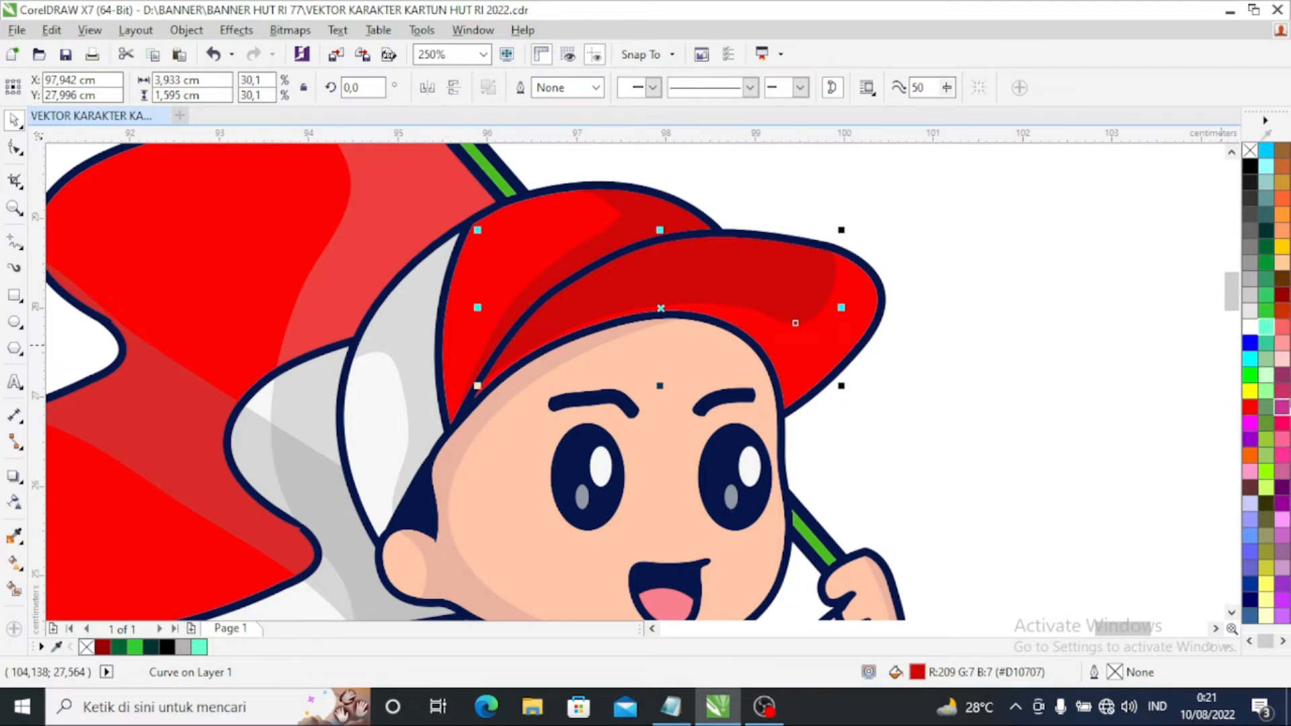
click(1282, 296)
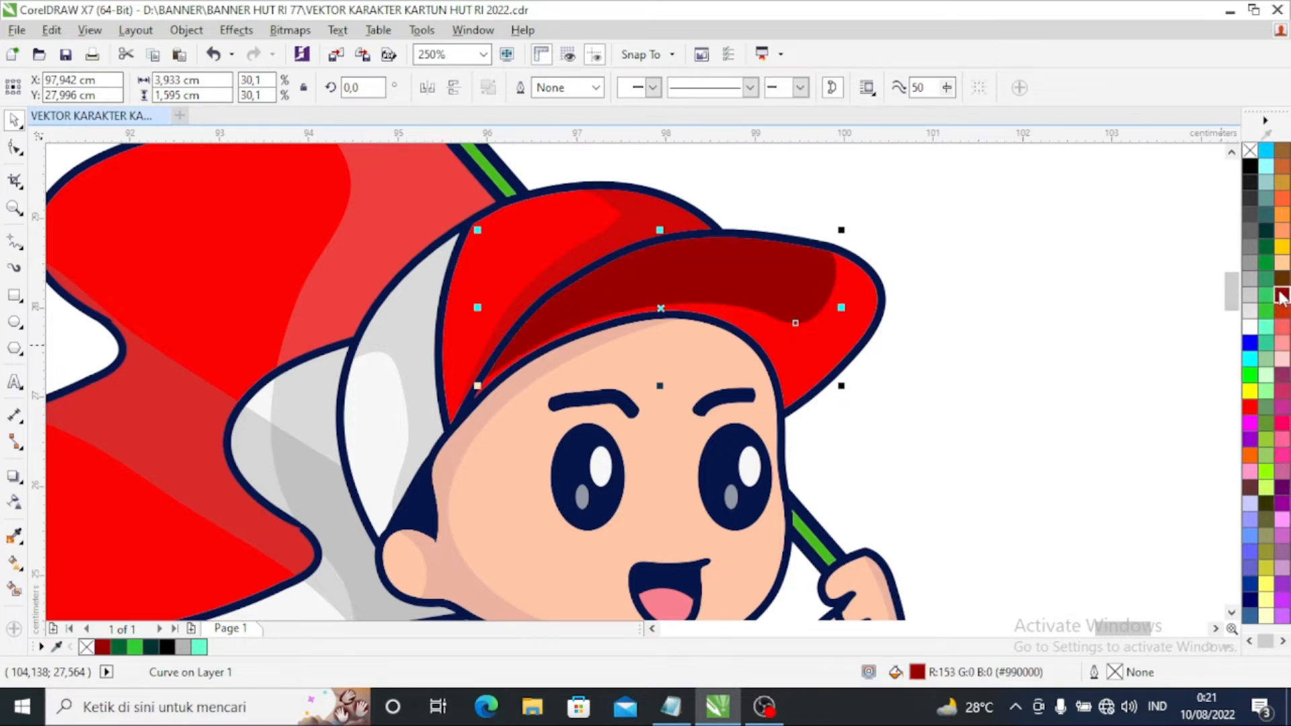
click(1002, 361)
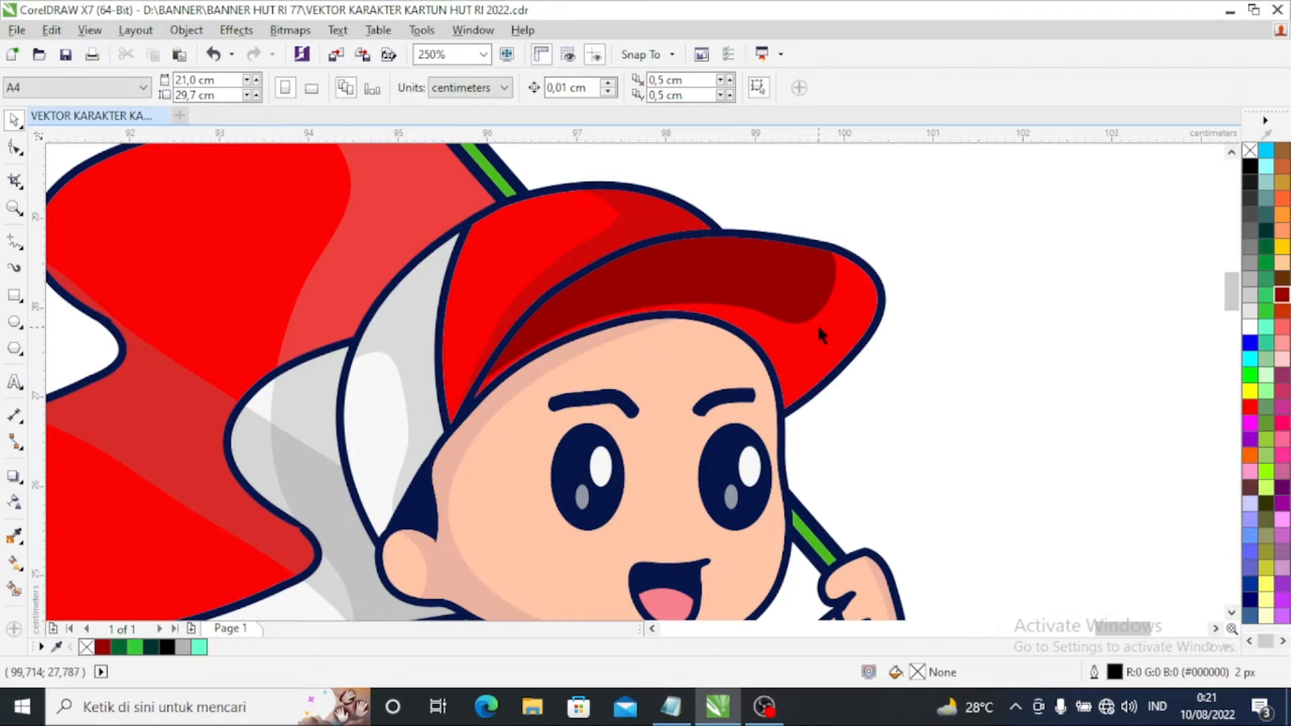
click(649, 226)
click(1282, 296)
click(1031, 285)
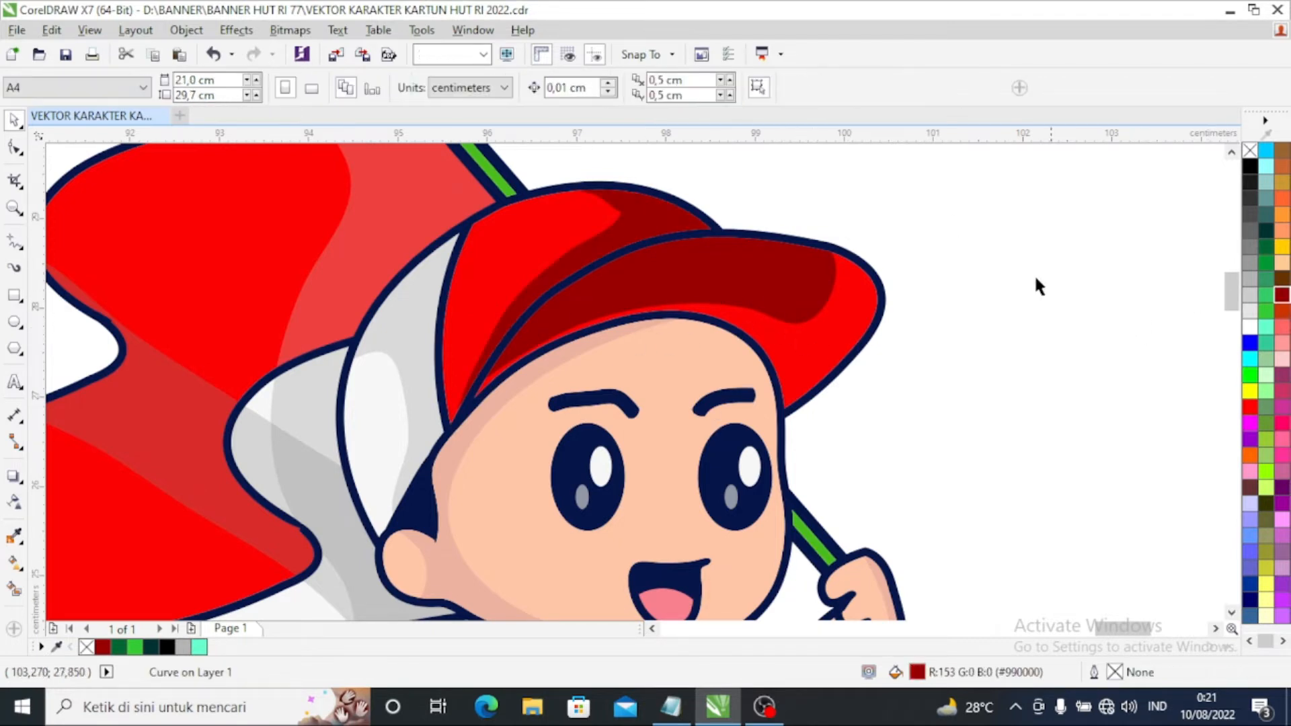
Step: Examine the running boy's cap shading and recoloured shirt up close and alongside the neighbouring characters
scroll(543, 309, down, 3)
scroll(511, 305, up, 3)
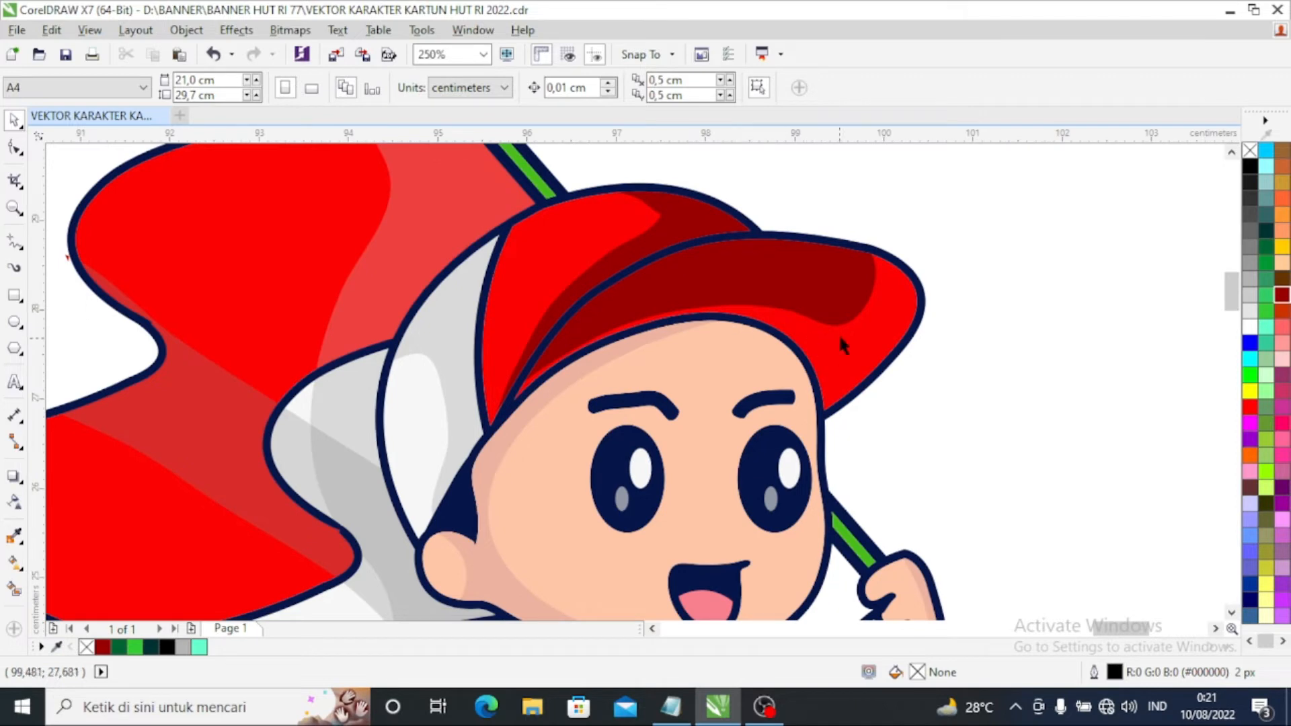
scroll(543, 386, down, 3)
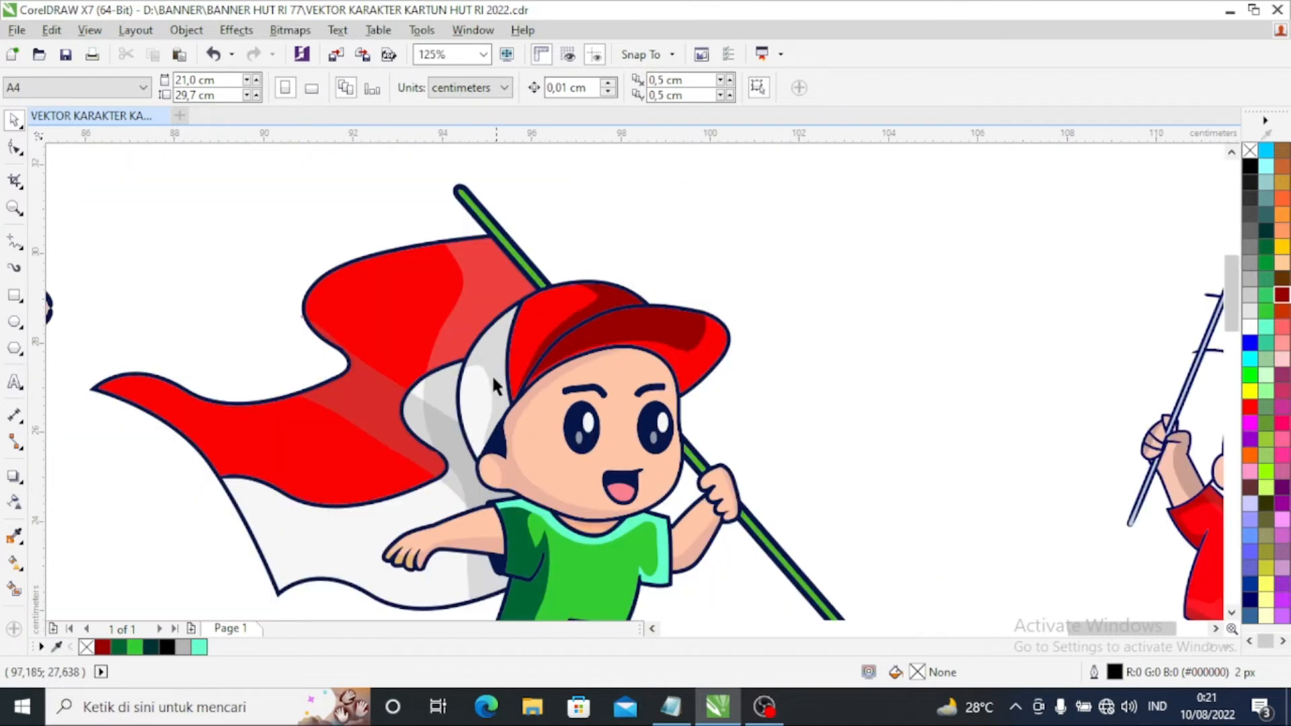
scroll(631, 334, up, 3)
scroll(615, 320, down, 3)
scroll(596, 322, up, 3)
scroll(594, 317, down, 5)
scroll(519, 371, down, 3)
scroll(522, 373, up, 3)
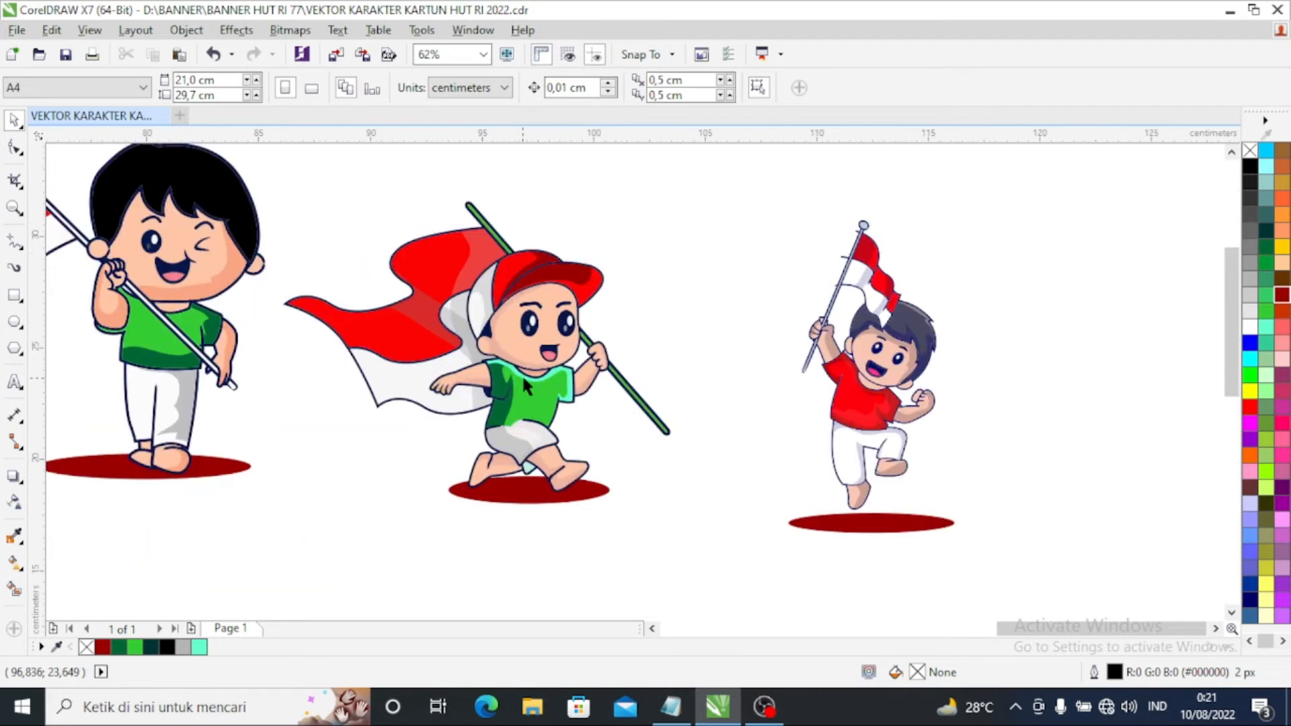
Step: Fill the large bright red area of the flag-waving boy's shirt at the far end of the row with Forest Green
scroll(522, 373, down, 3)
scroll(647, 387, up, 9)
scroll(641, 374, up, 3)
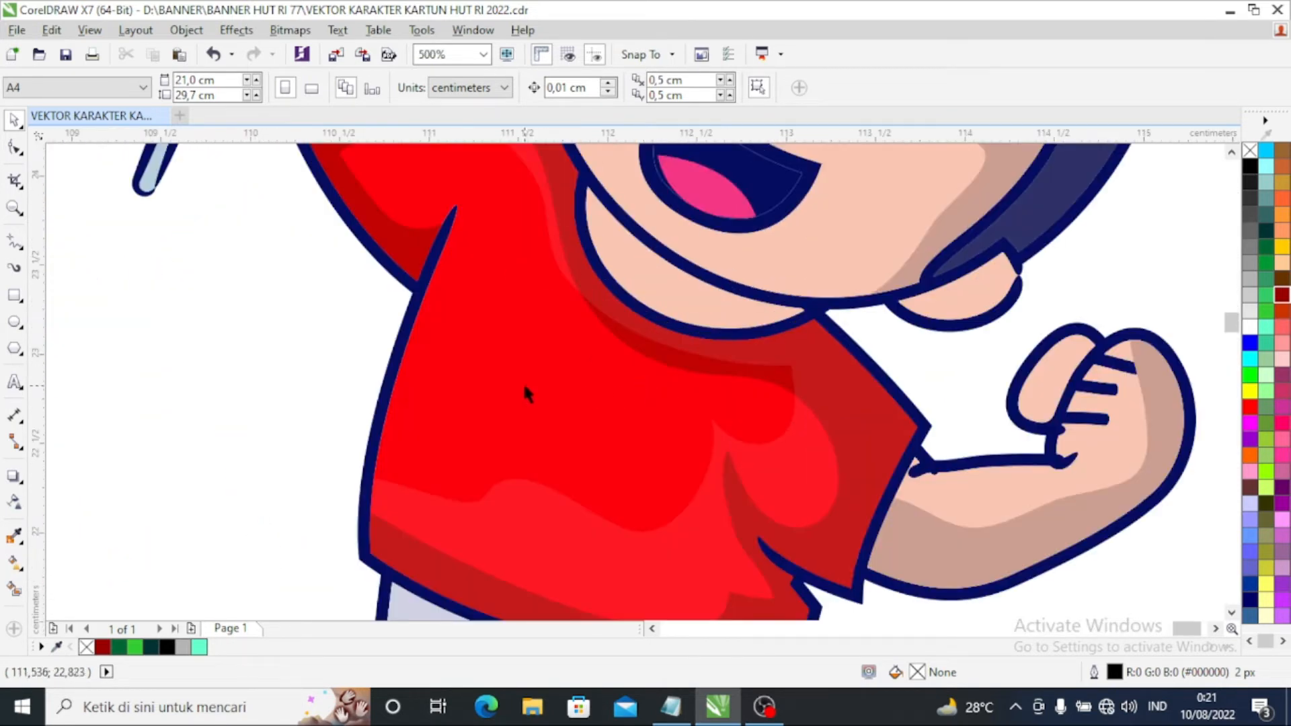
click(668, 380)
scroll(668, 380, down, 3)
click(1266, 246)
click(959, 511)
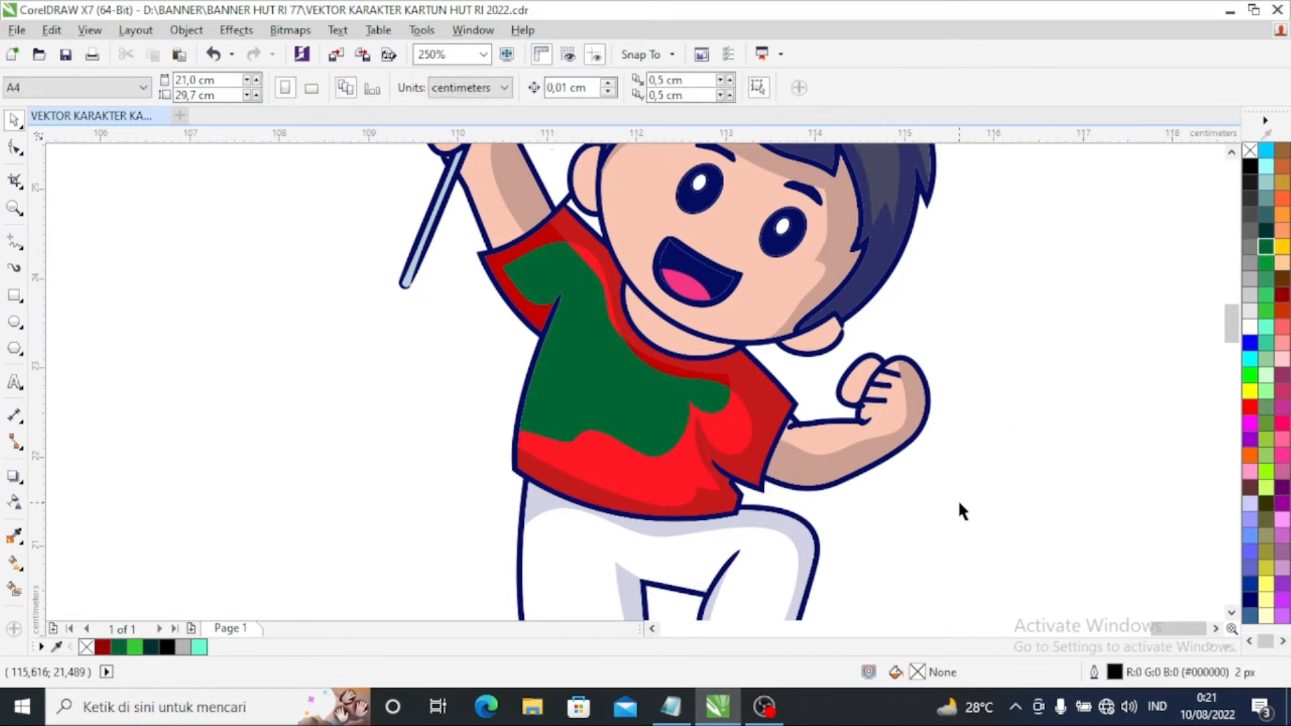
Step: Fill the flag-waving boy's dark red shirt border with Spring Green and the bright red hem and sleeve area with mint green (#66FFCC)
click(756, 386)
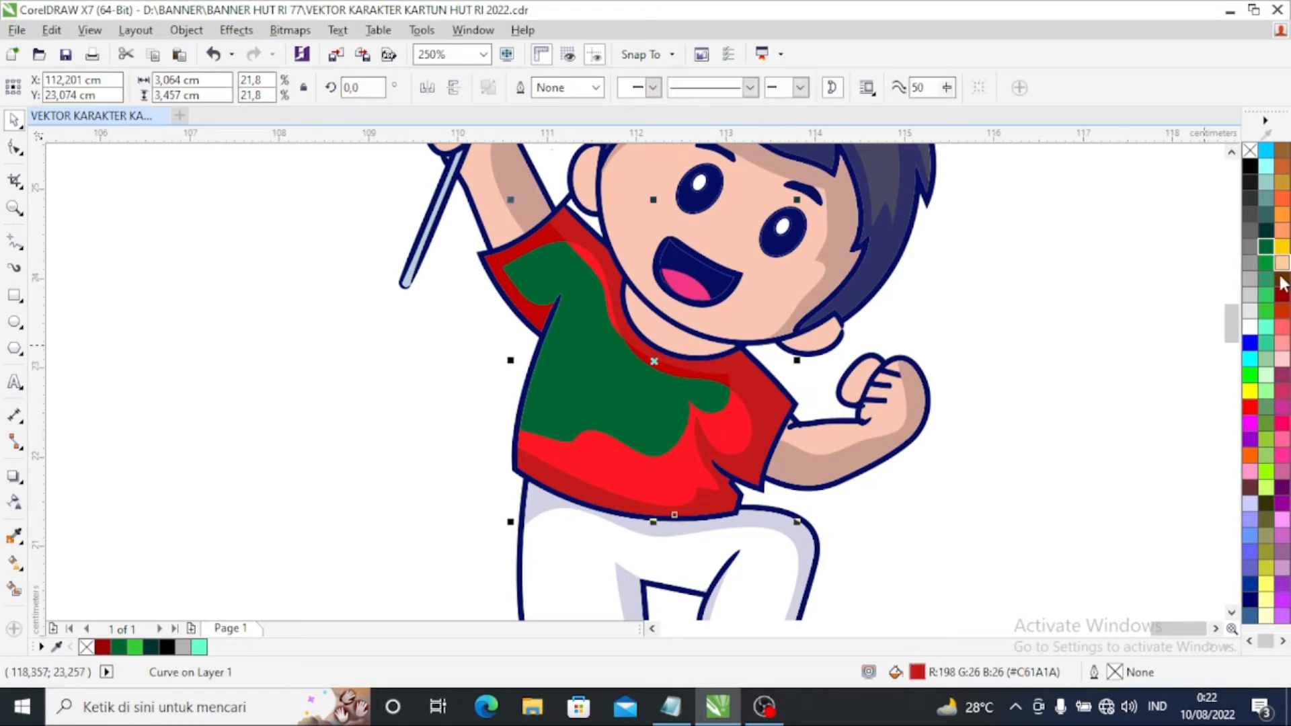
click(1266, 312)
click(875, 420)
click(767, 482)
click(1267, 328)
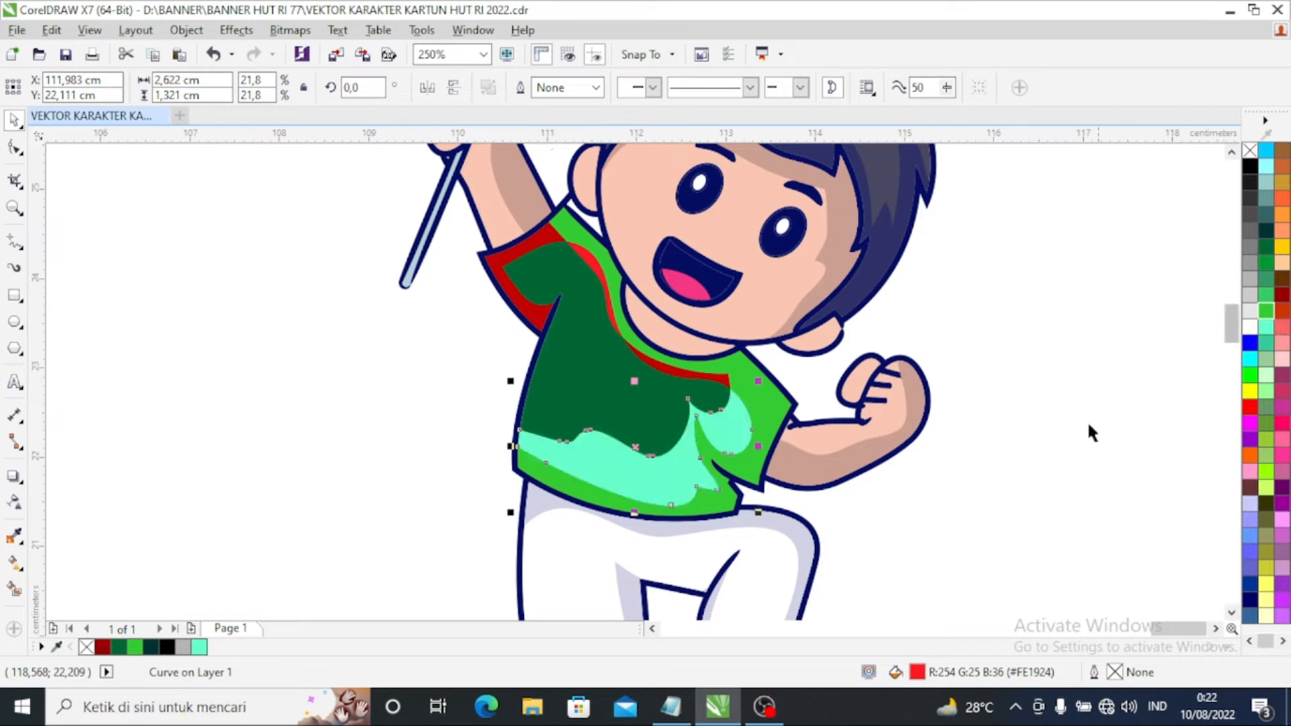
click(1183, 369)
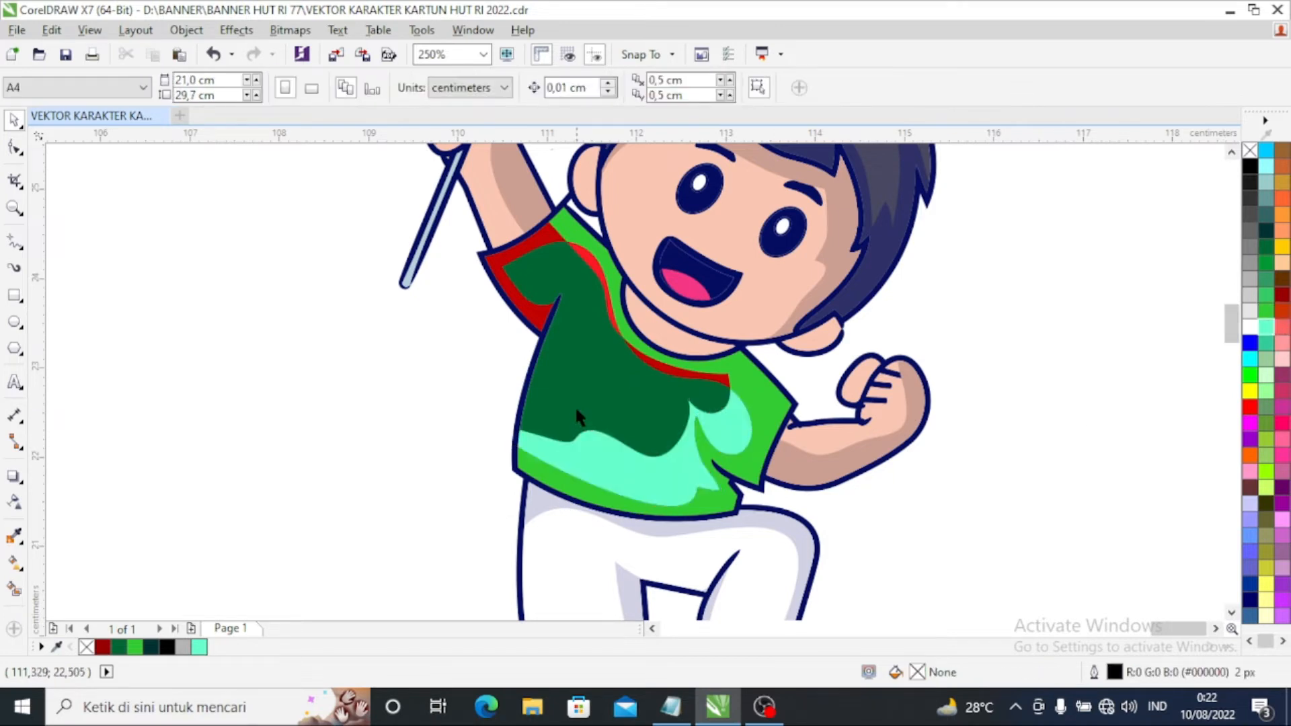
Step: Fill the flag-waving boy's remaining dark red sleeve and neckline shading with Forest Green and the thin red neckline strip with mint green (#66FFCC)
click(517, 306)
click(1265, 246)
click(1083, 375)
click(596, 276)
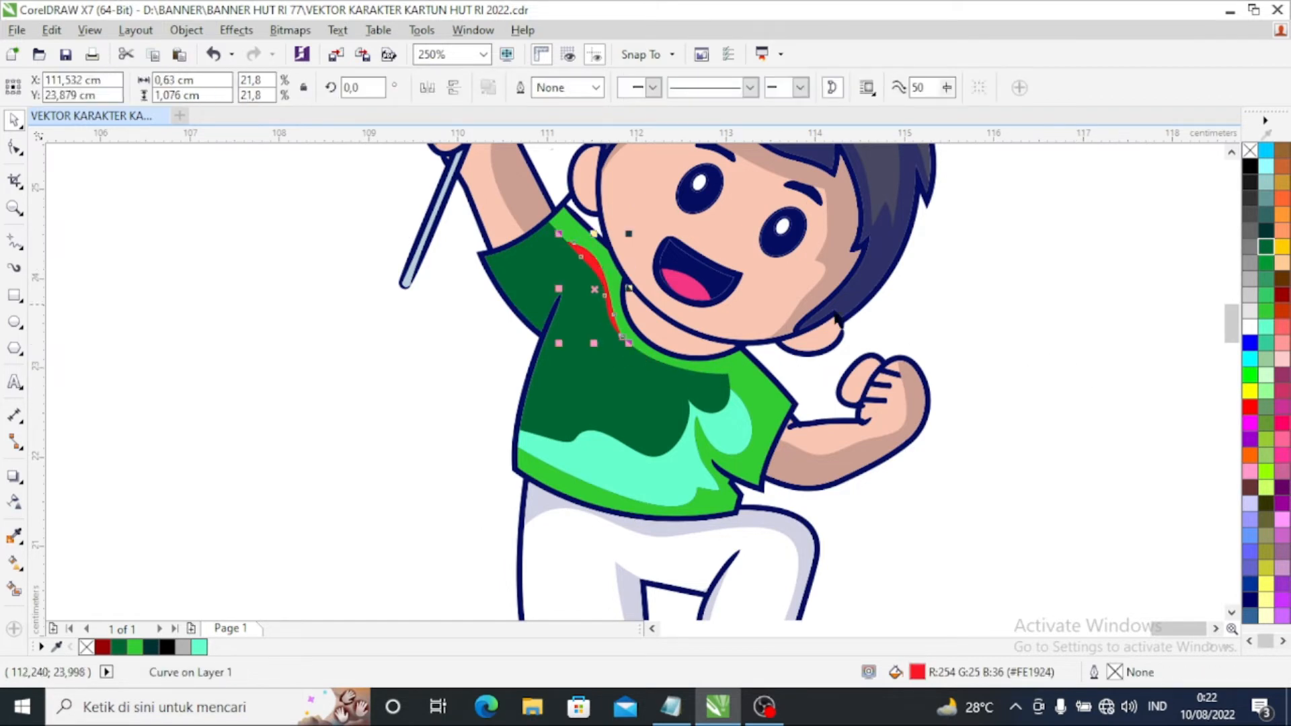
click(1266, 328)
click(1057, 401)
Step: Fill both main dark grey-blue hair areas beside the flag on the flag-waving boy's head with black
scroll(551, 427, down, 3)
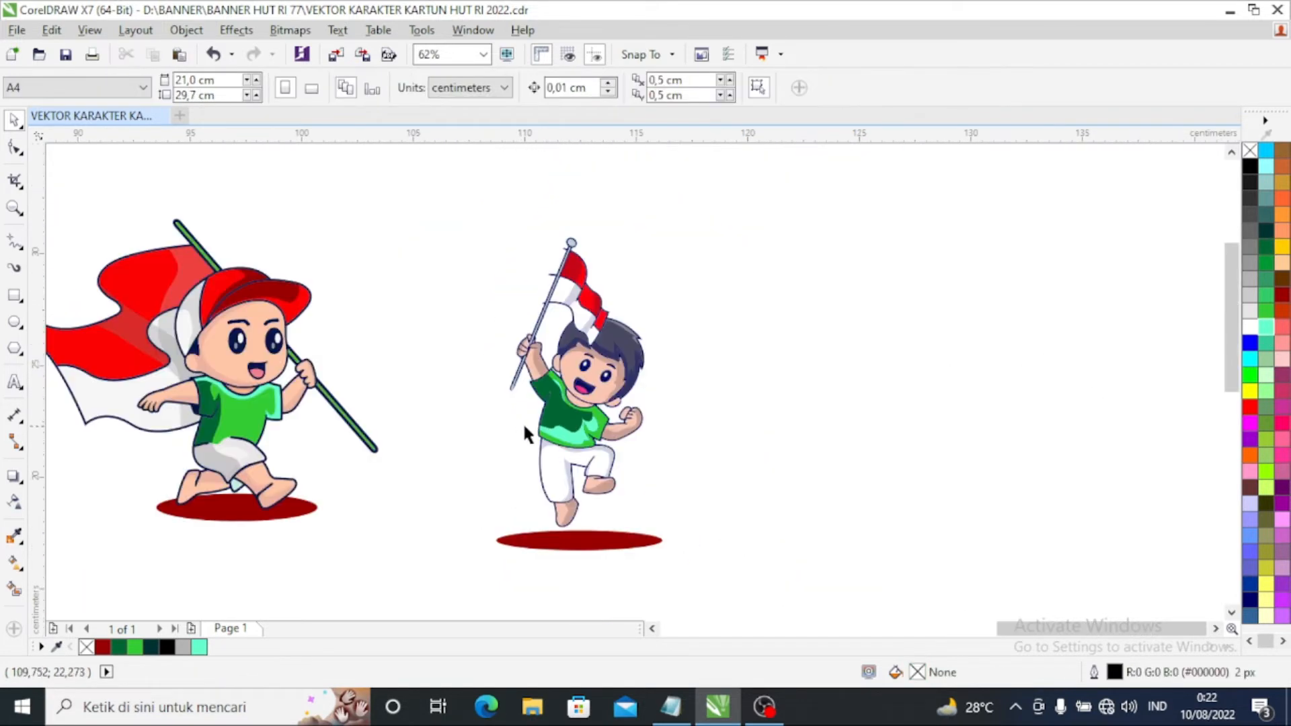
scroll(531, 417, up, 3)
scroll(636, 386, down, 3)
scroll(690, 301, up, 4)
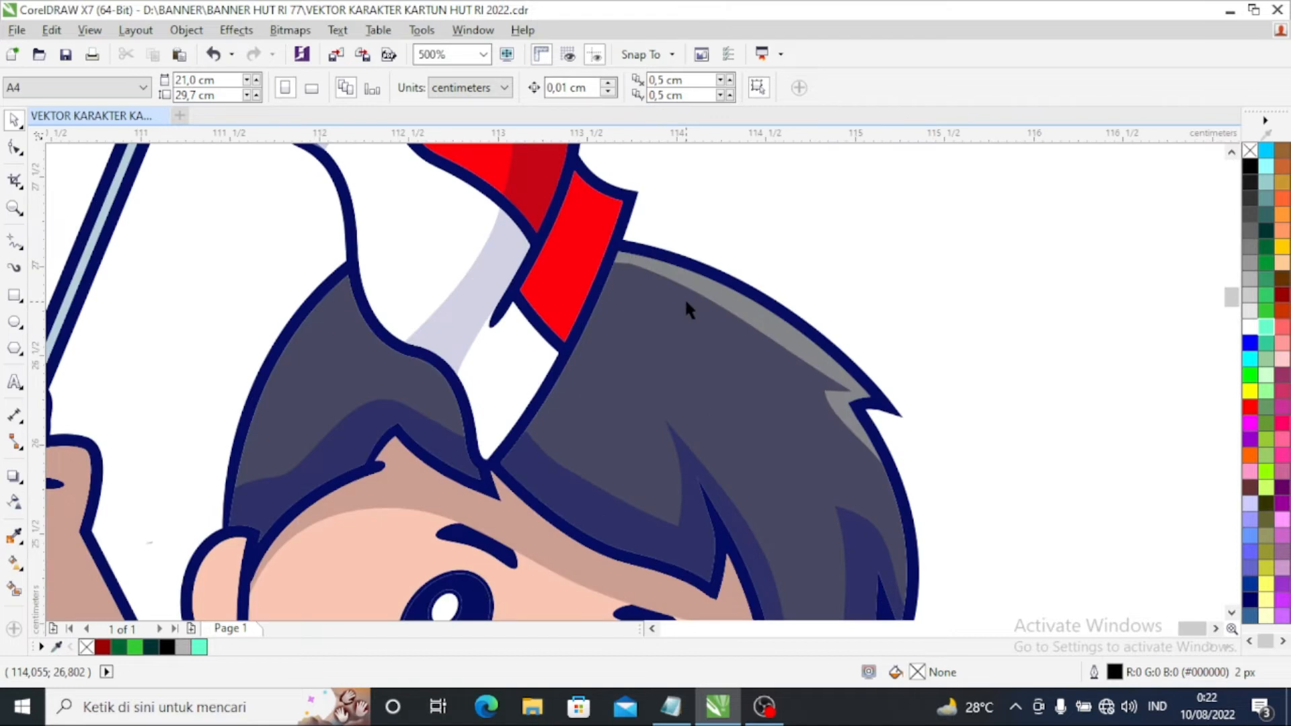
scroll(685, 297, down, 1)
click(688, 310)
click(1249, 166)
click(864, 378)
click(486, 366)
click(1249, 168)
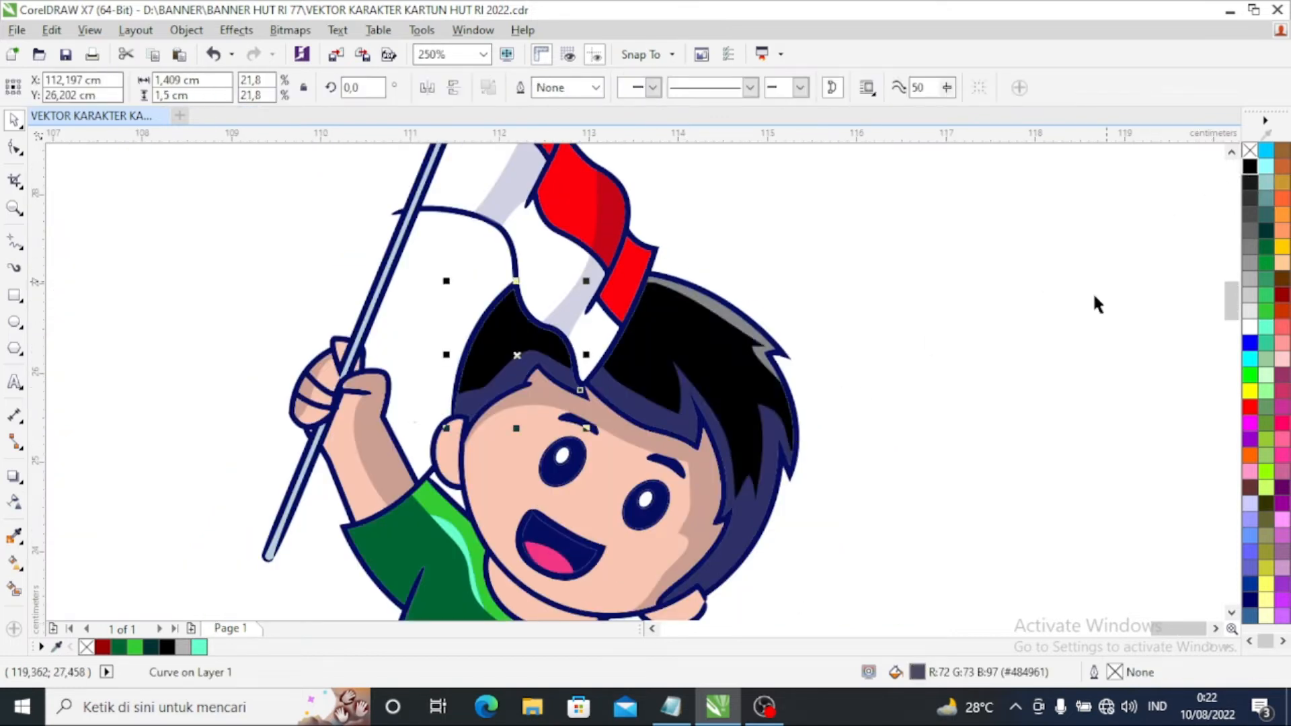
click(1091, 300)
Step: Fill the large dark blue shading along the flag-waving boy's fringe and side hair with dark grey (#666666)
scroll(718, 441, down, 2)
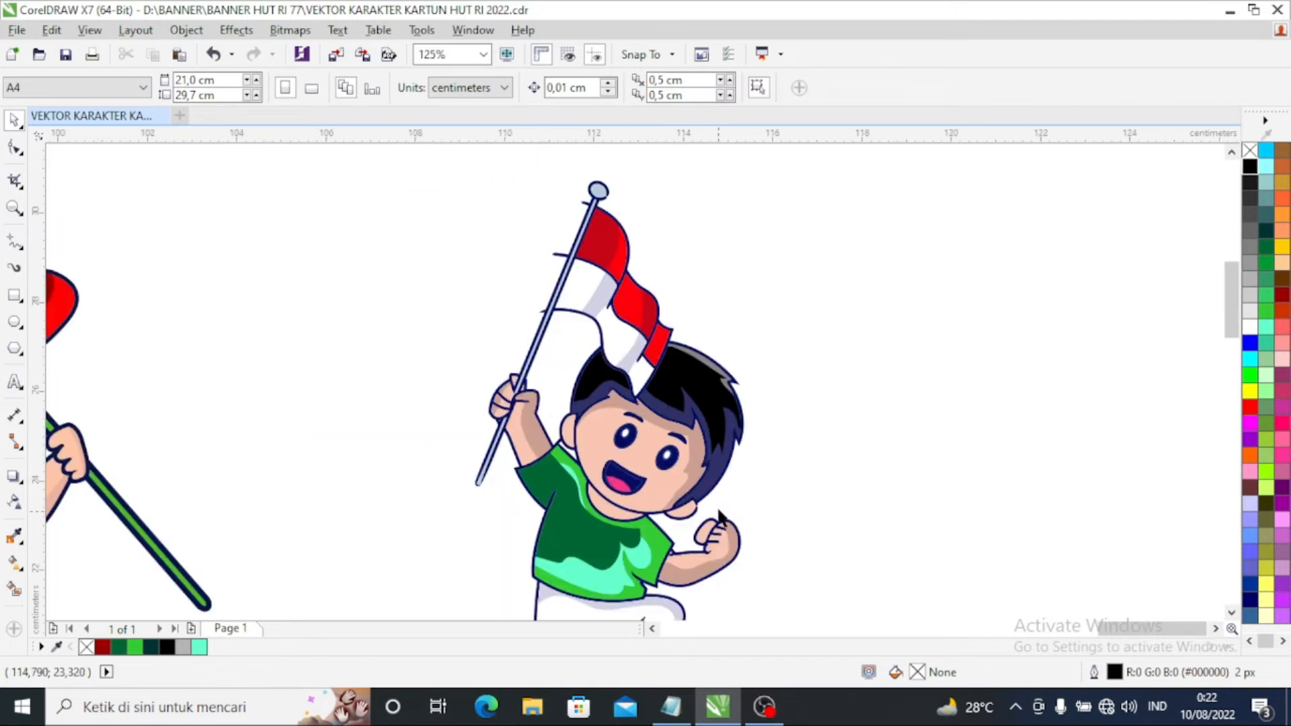
scroll(715, 495, down, 2)
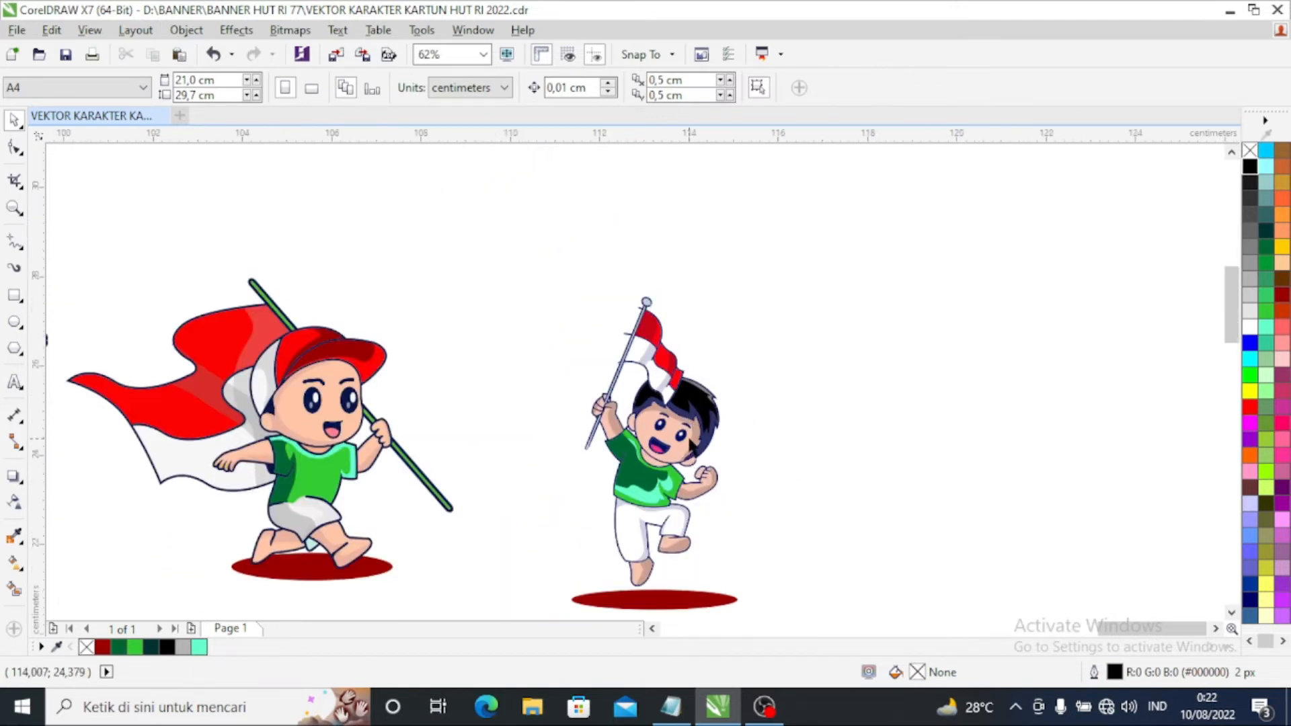
scroll(715, 494, up, 4)
click(752, 443)
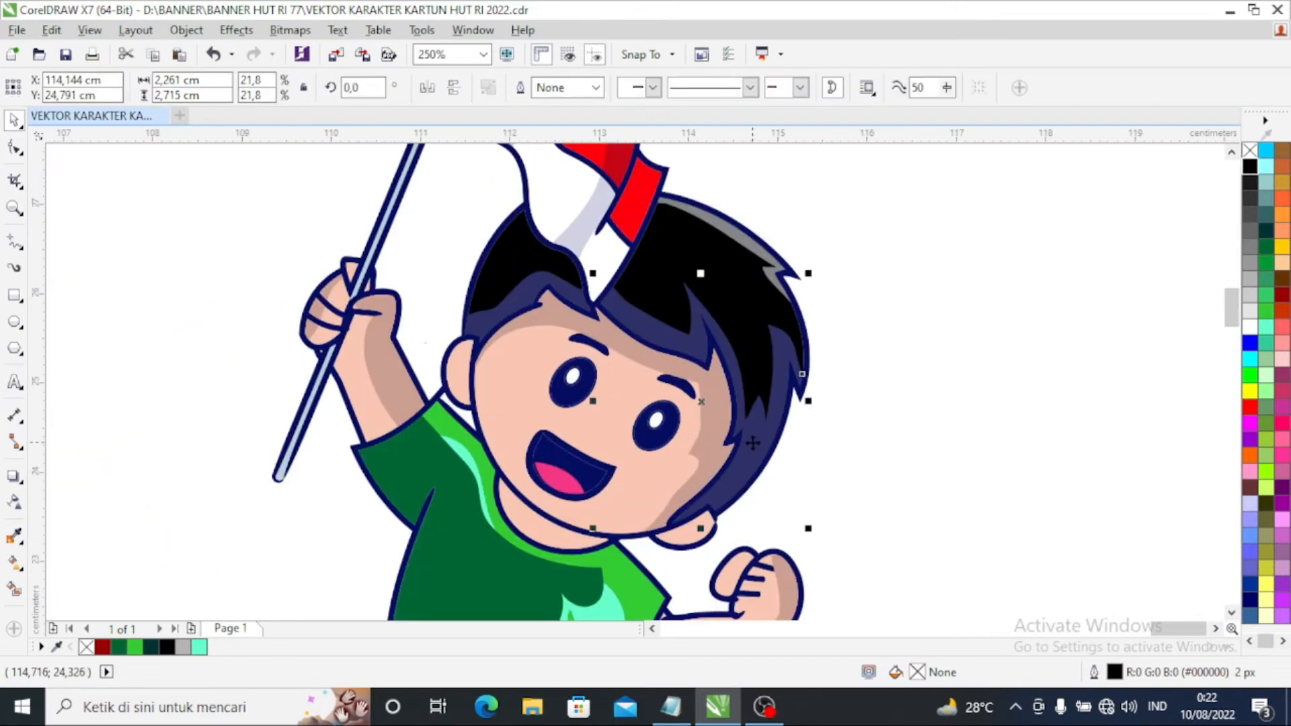
click(1253, 230)
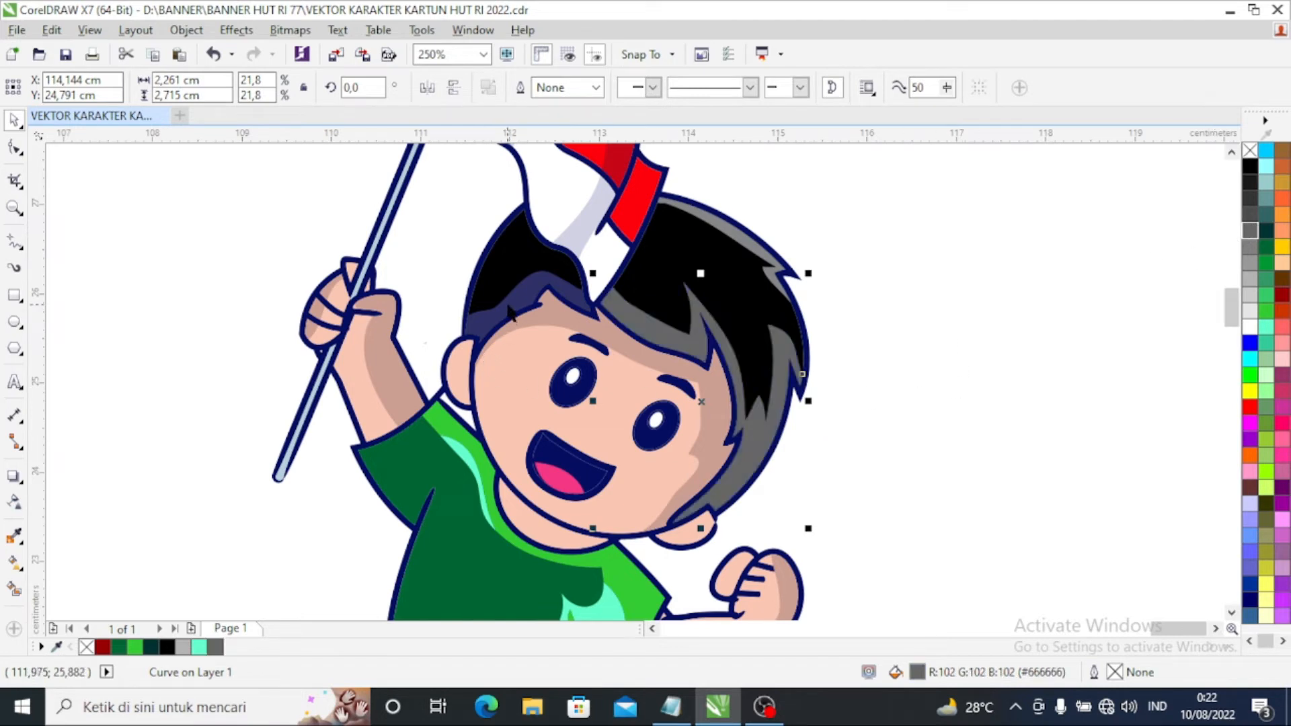
Step: Fill the remaining dark blue fringe shading beside the flag on the flag-waving boy's head with dark grey (#666666)
click(511, 313)
click(1250, 229)
key(Escape)
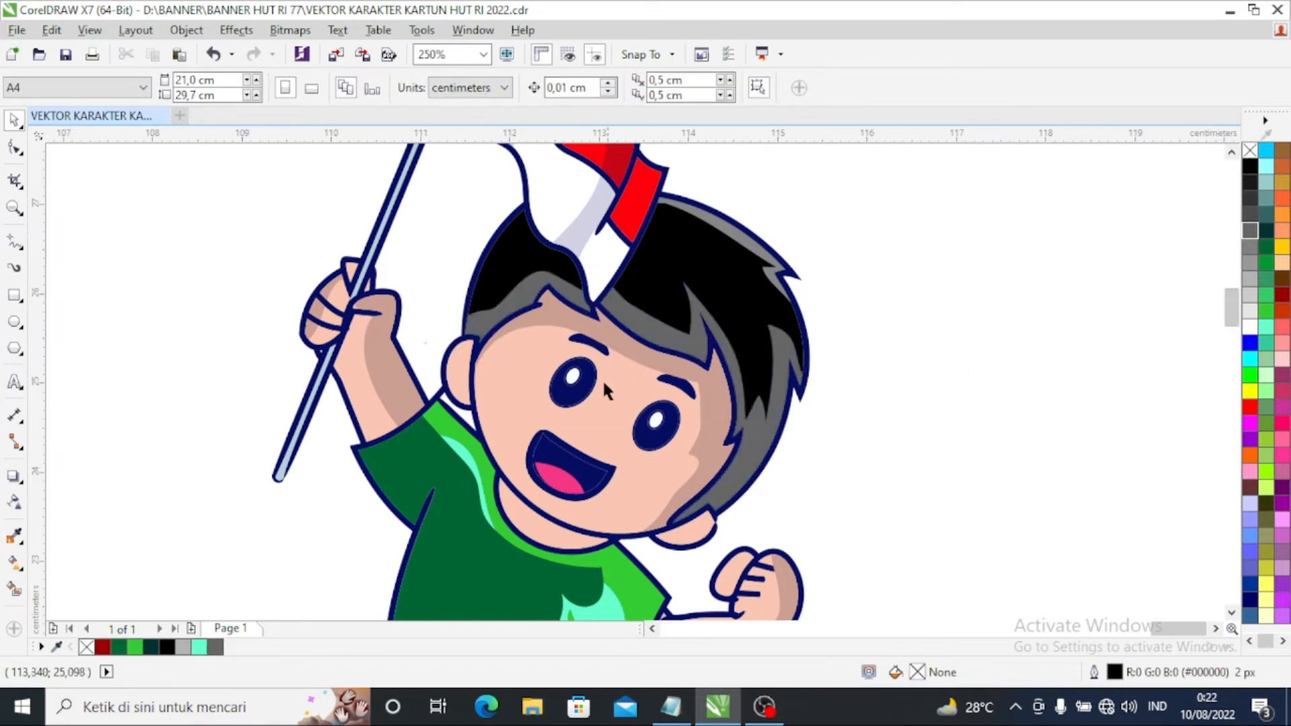
Step: Fill the main bright red shirt area of the boy carrying the flag as a cape with Spring Green
scroll(637, 372, down, 10)
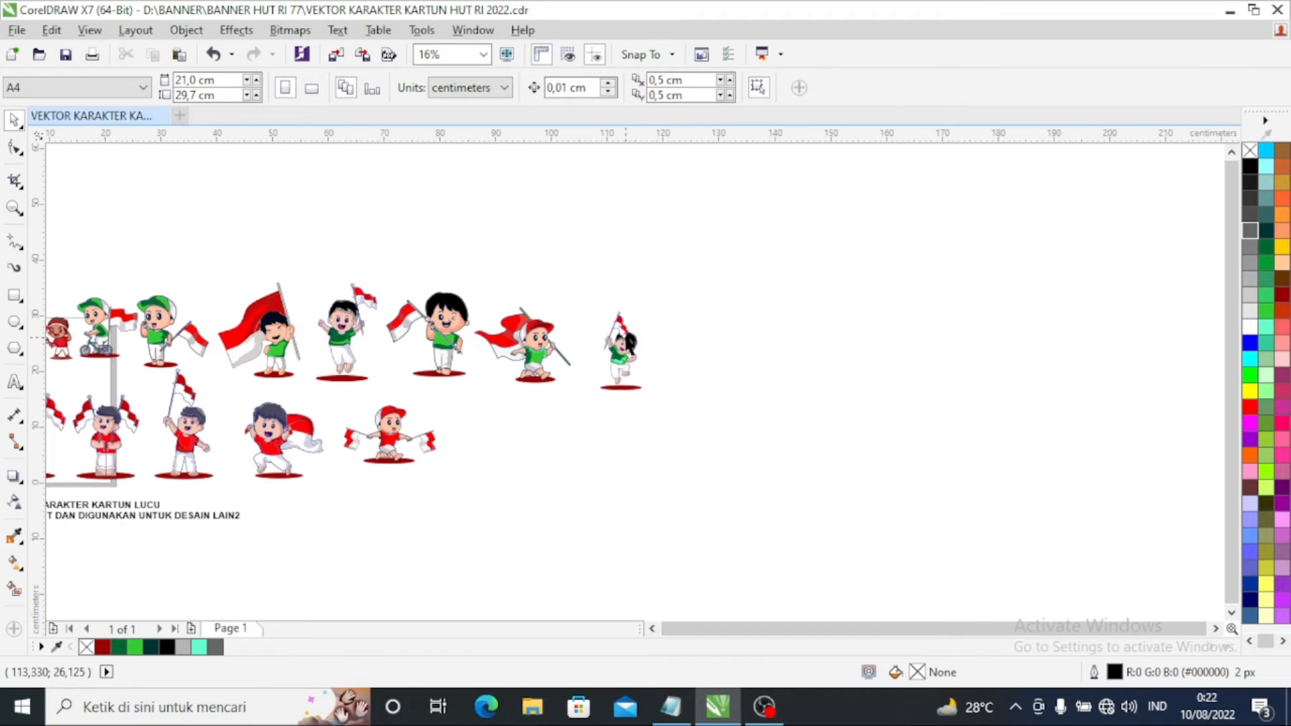
scroll(635, 369, up, 4)
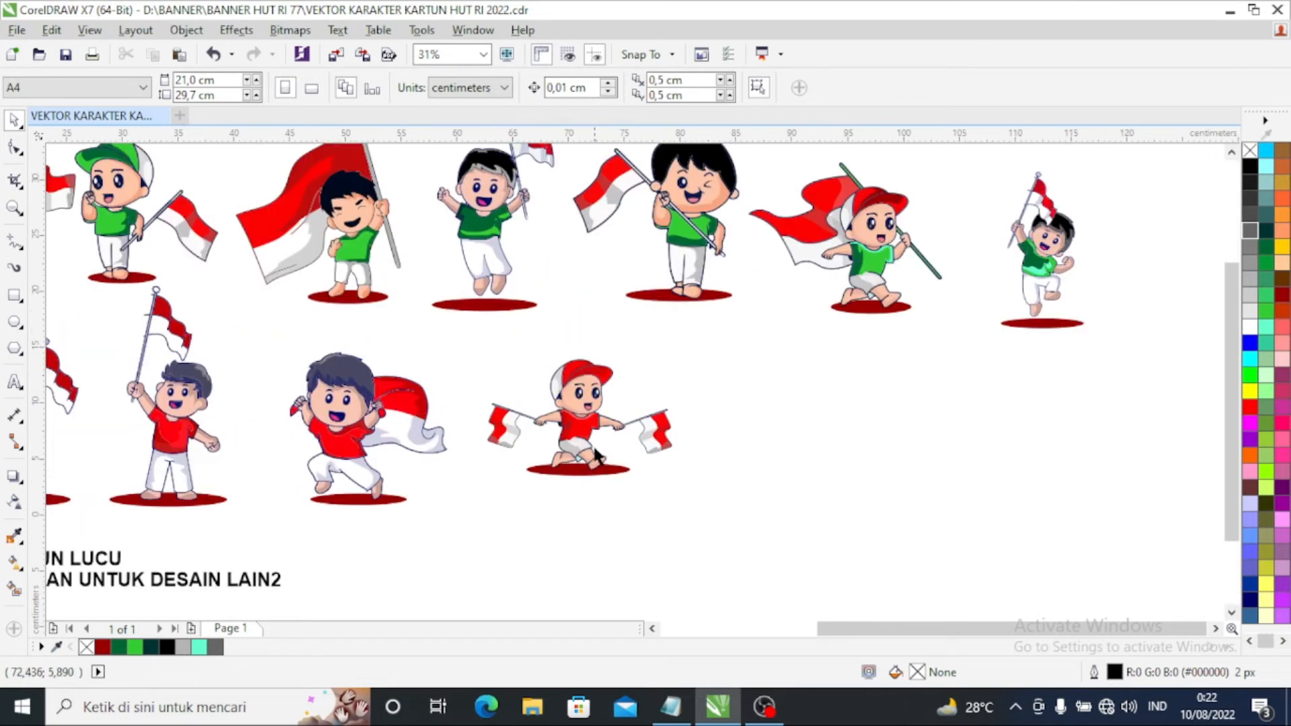
scroll(595, 456, up, 2)
scroll(592, 447, down, 4)
scroll(529, 459, up, 6)
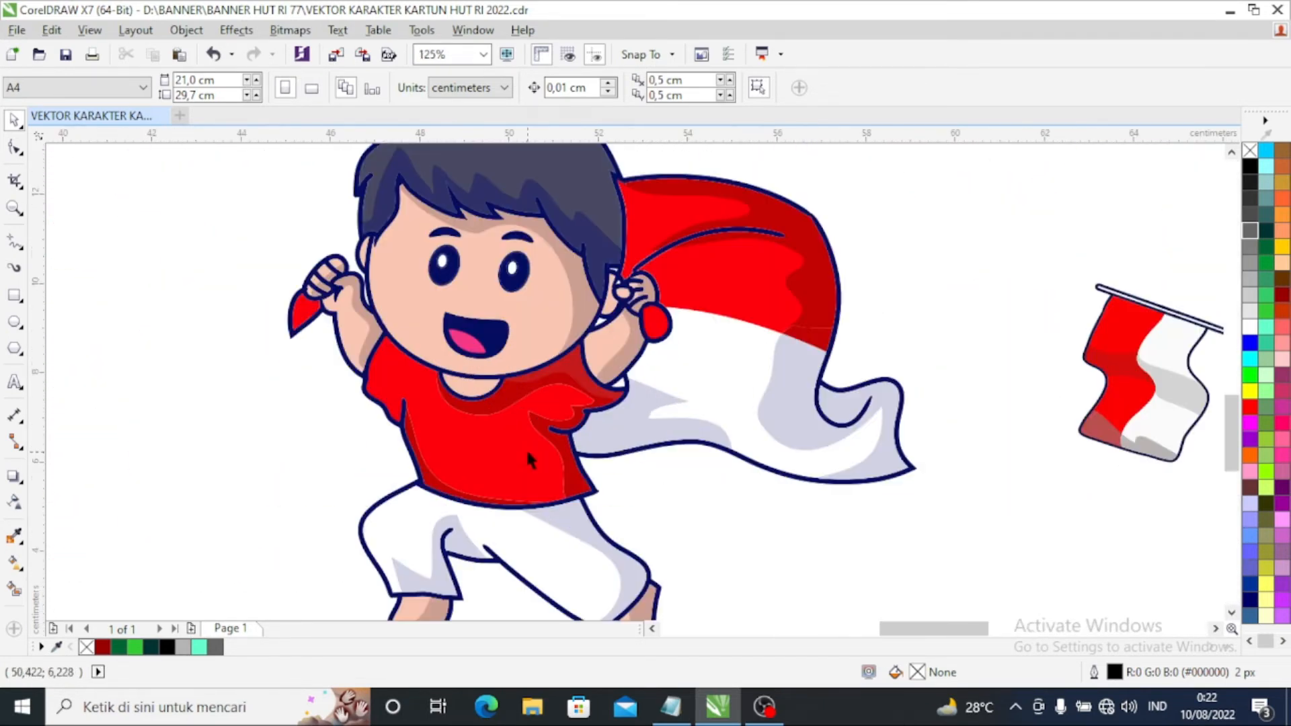
click(526, 448)
scroll(511, 444, up, 2)
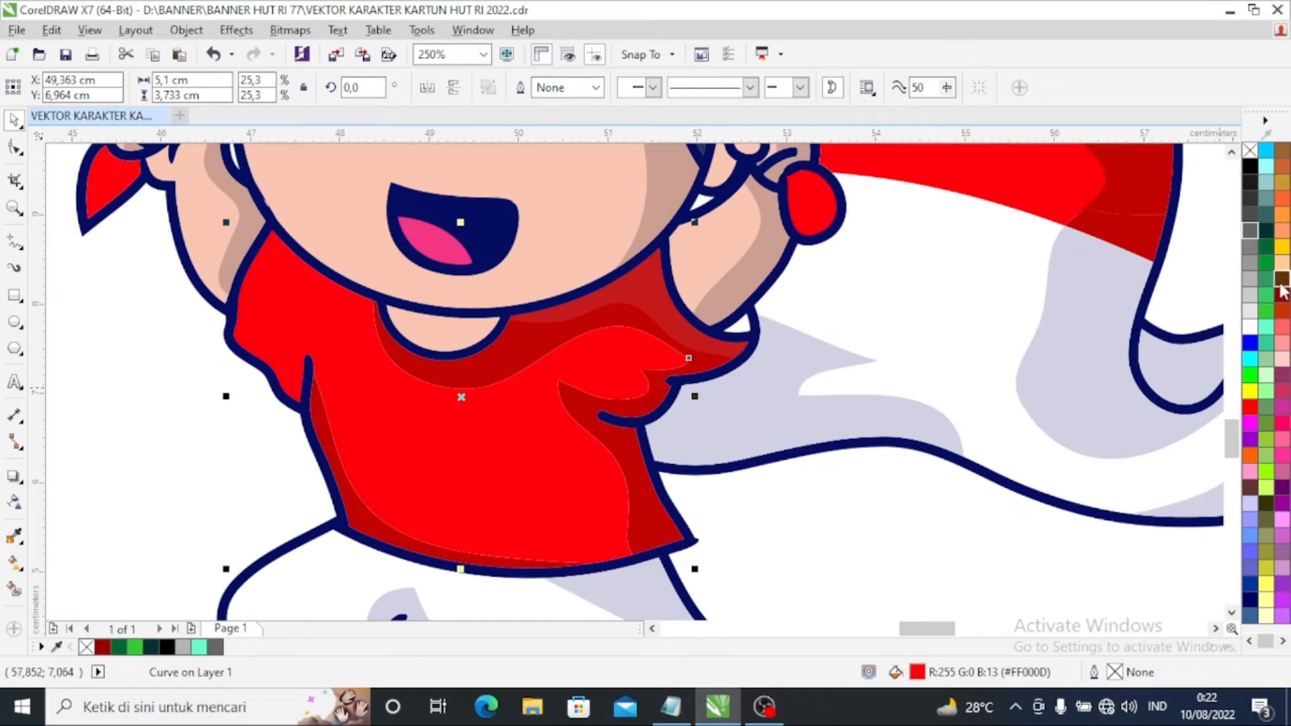
click(1266, 311)
click(928, 488)
Step: Fill the caped boy's dark red neckline, side and hem shading with dark green (#006633) and the shoulder shading with very dark green (#003333)
click(629, 496)
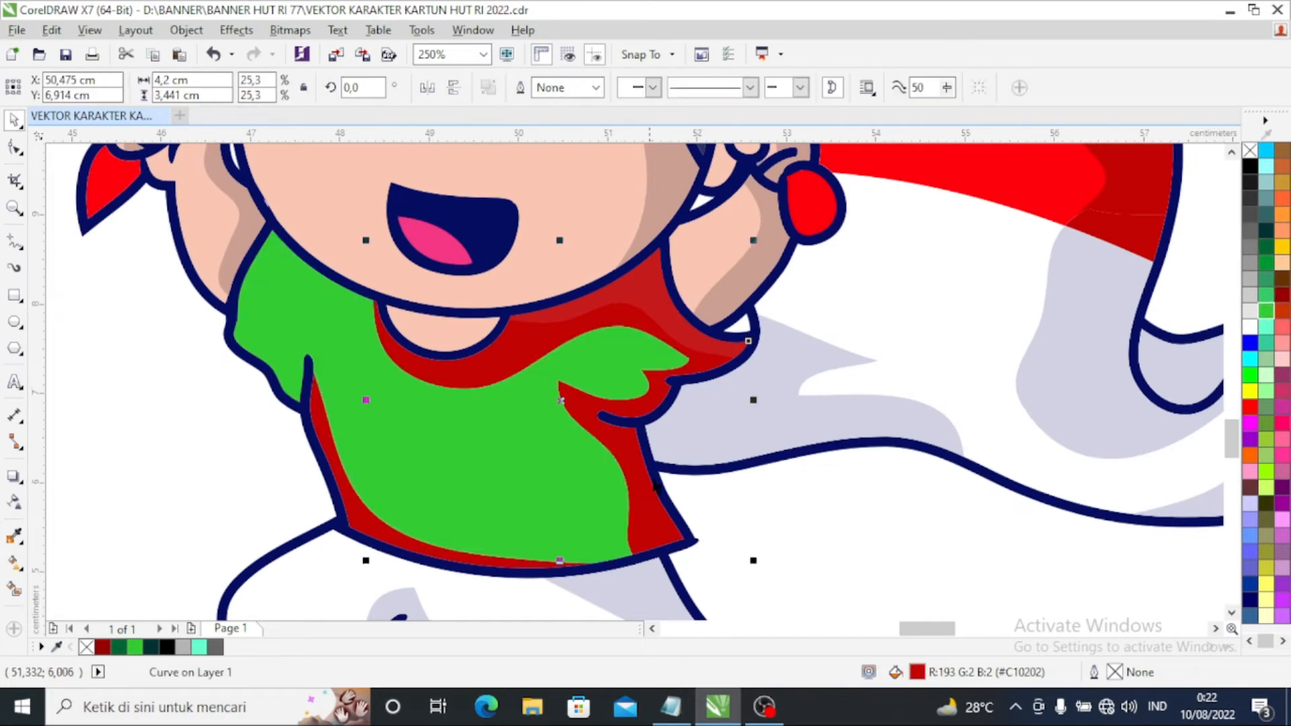
click(1266, 246)
click(944, 567)
click(321, 430)
click(1266, 246)
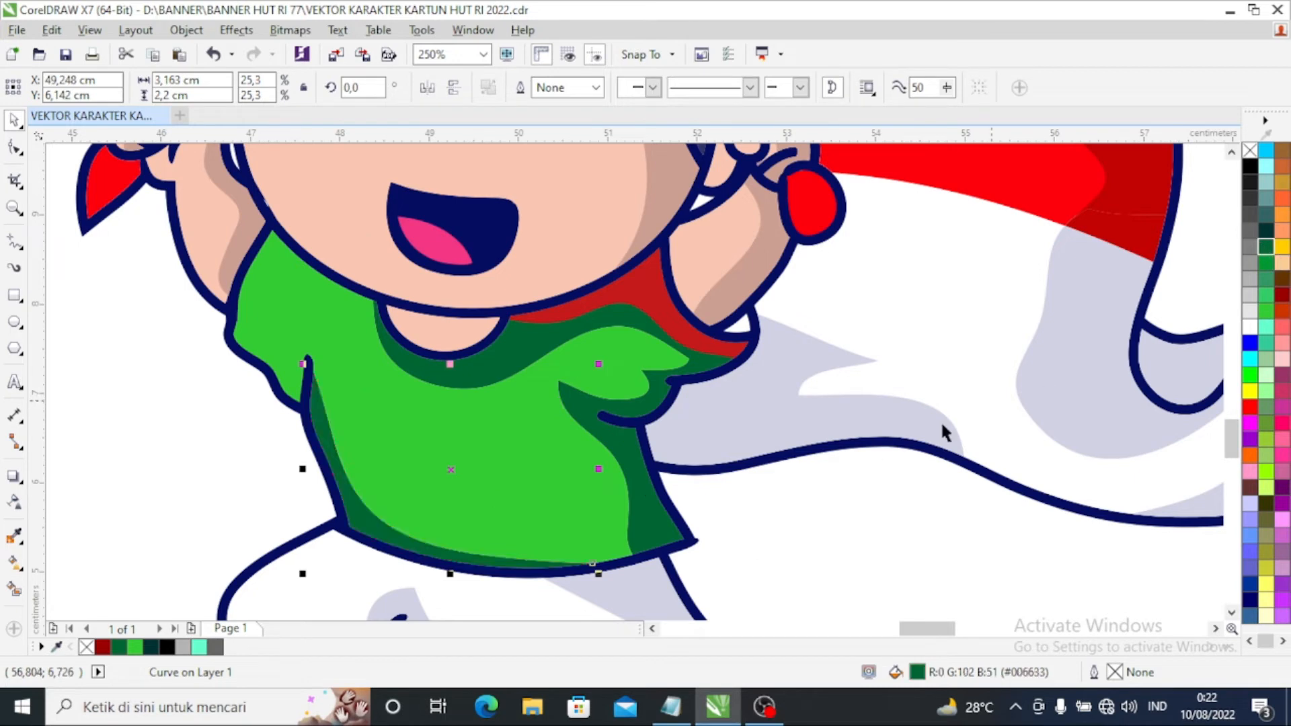
click(645, 290)
click(1266, 246)
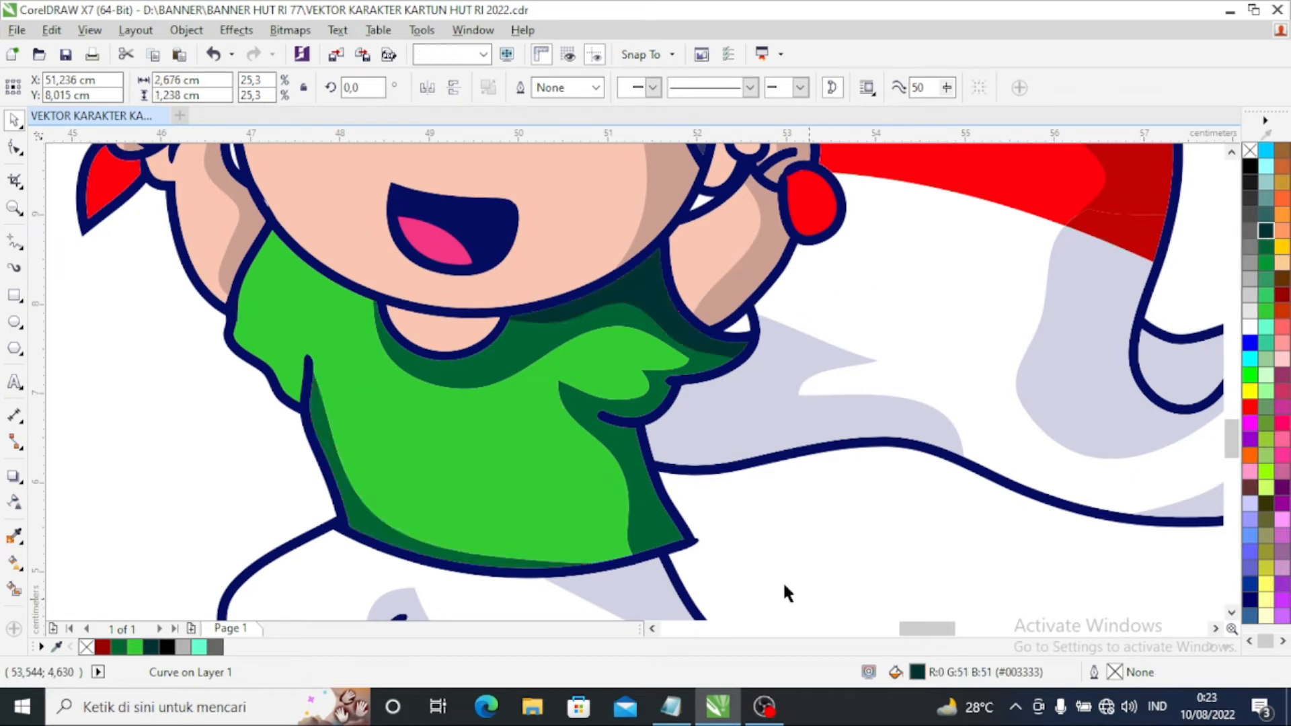
click(782, 581)
Step: On the running boy in the red cap, fill the main shirt area with Spring Green and the dark red side shading with dark green (#006633)
scroll(522, 413, down, 2)
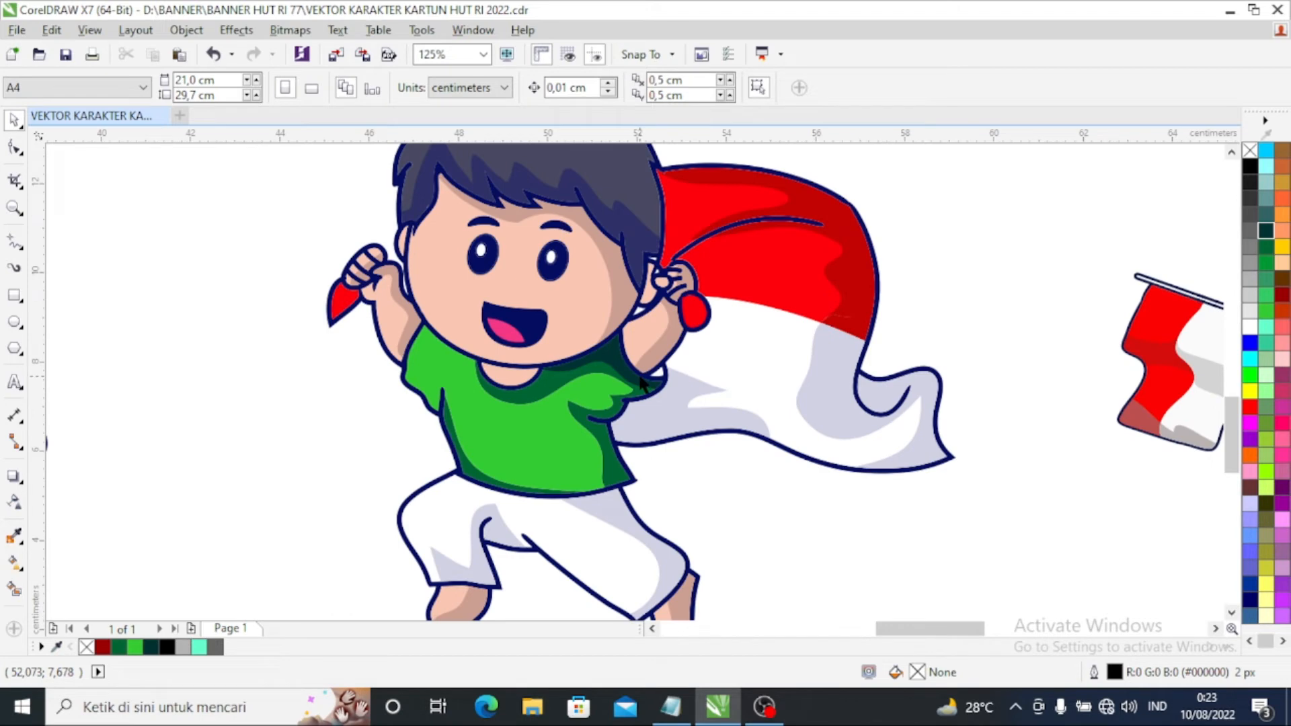
scroll(640, 380, down, 1)
scroll(618, 380, down, 1)
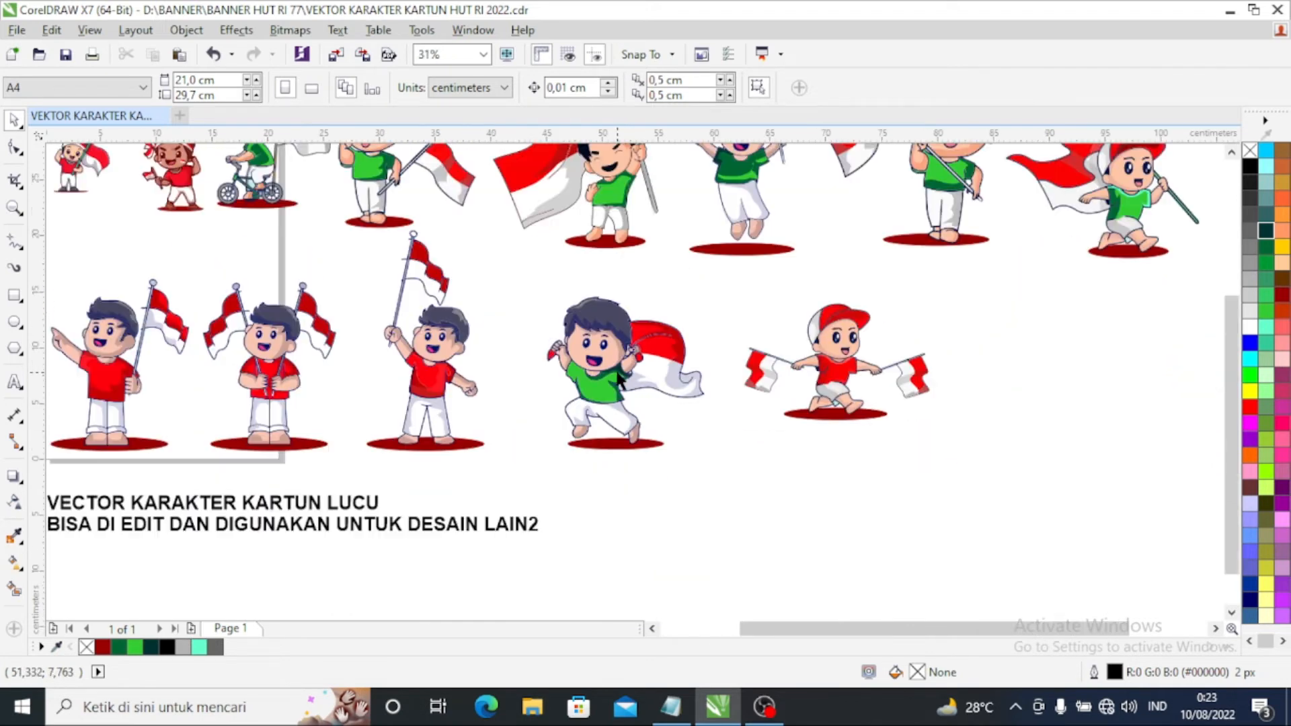
scroll(855, 368, up, 3)
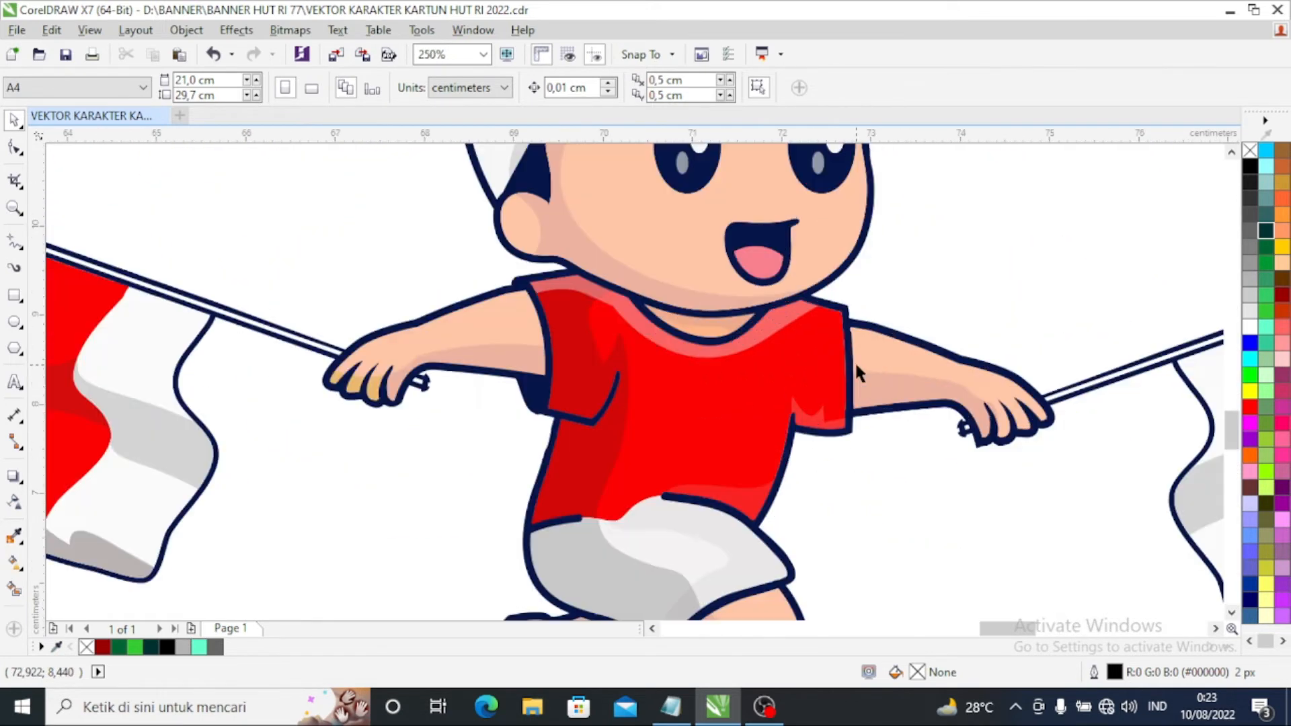
click(694, 419)
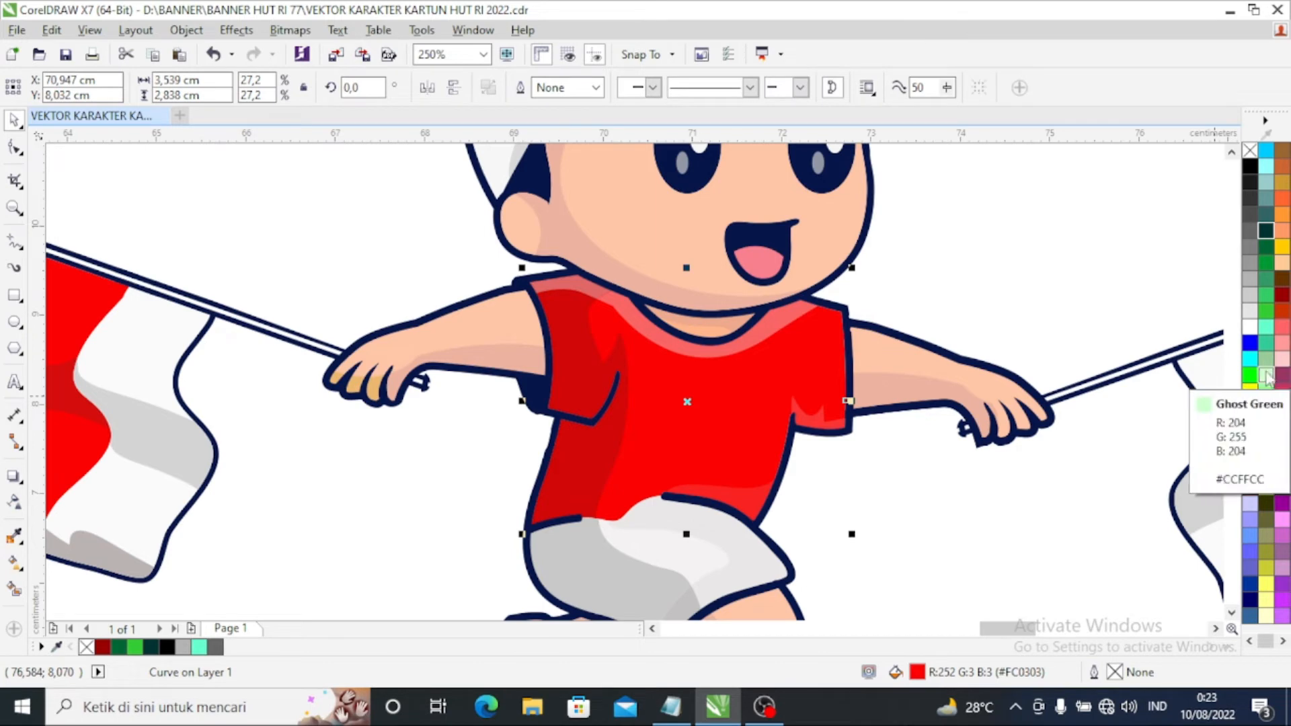
click(1266, 310)
click(1003, 521)
click(550, 481)
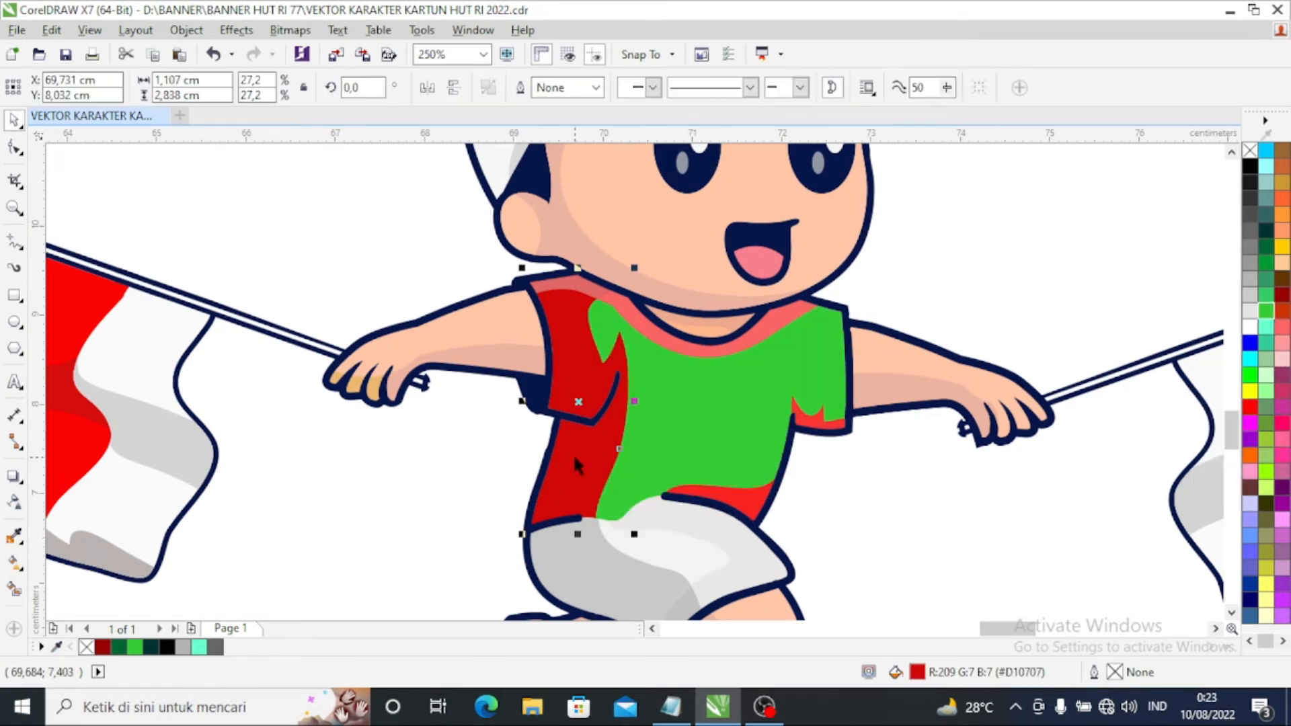
click(1266, 247)
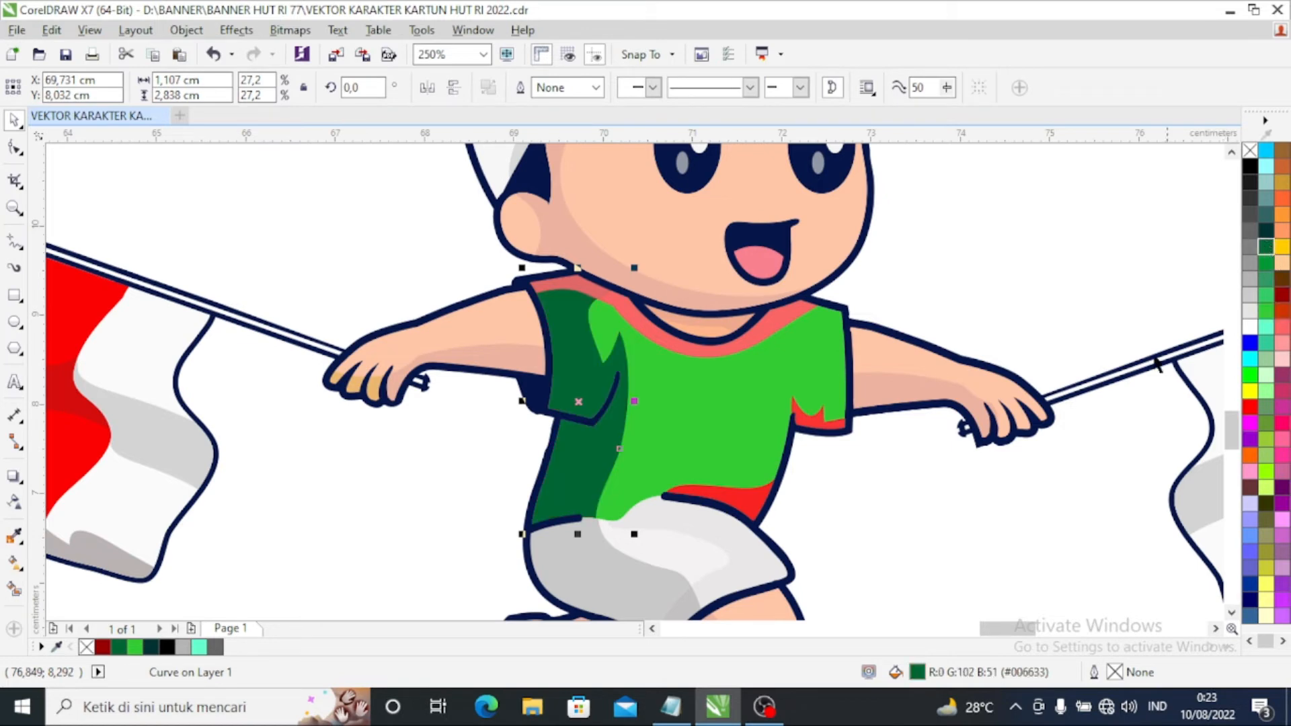
Step: Fill the red hem patch and the red sleeve edge on the running boy's shirt with medium green
click(743, 504)
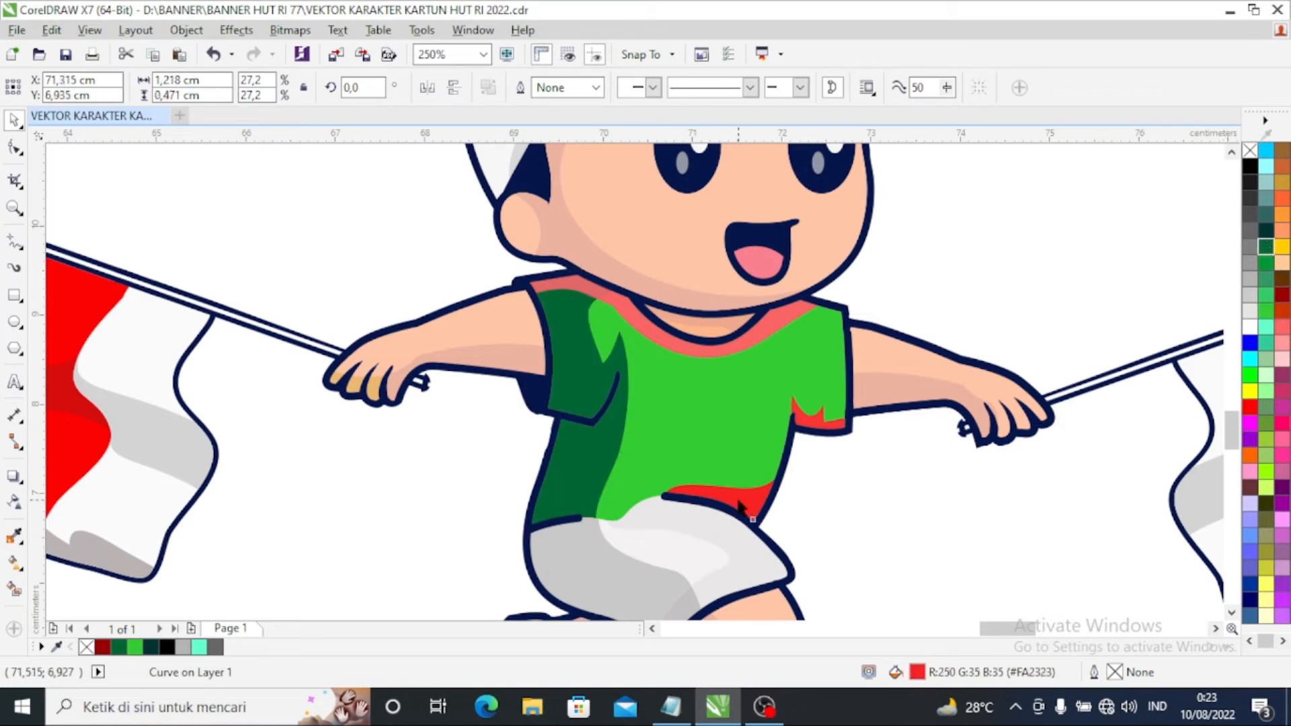
click(1267, 264)
click(855, 441)
click(817, 413)
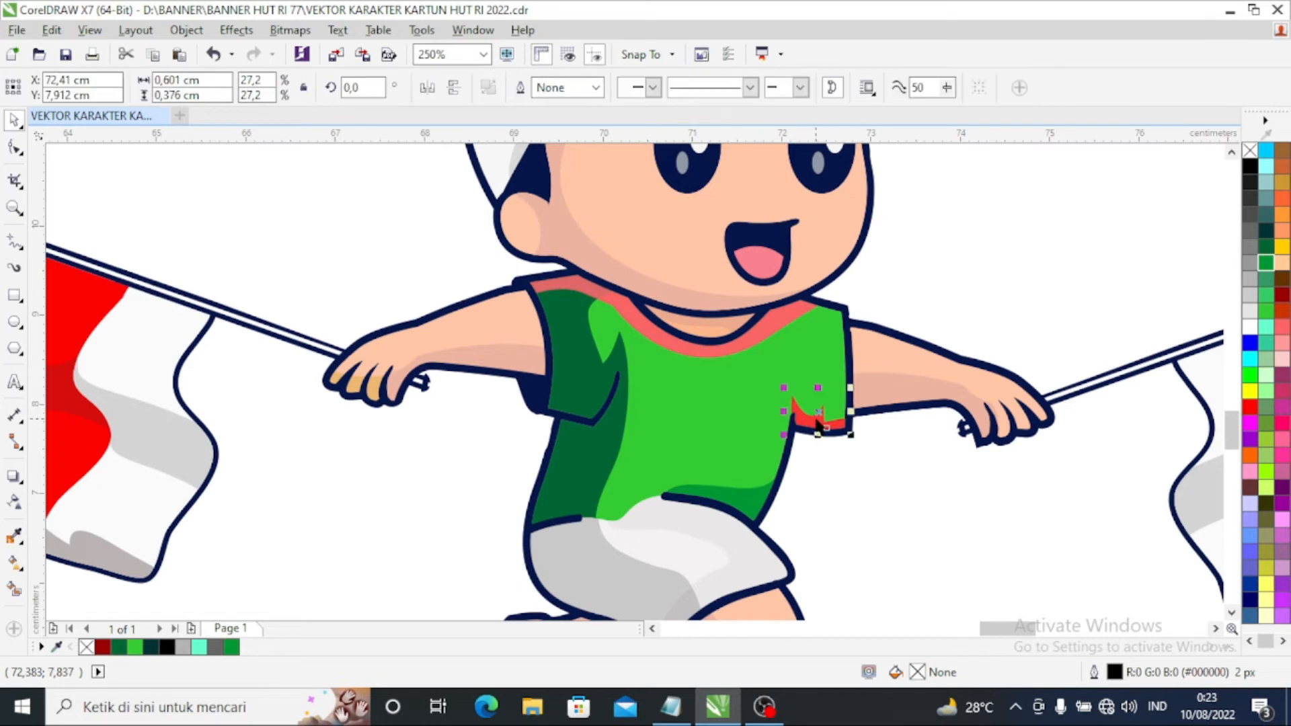
click(1266, 262)
click(953, 495)
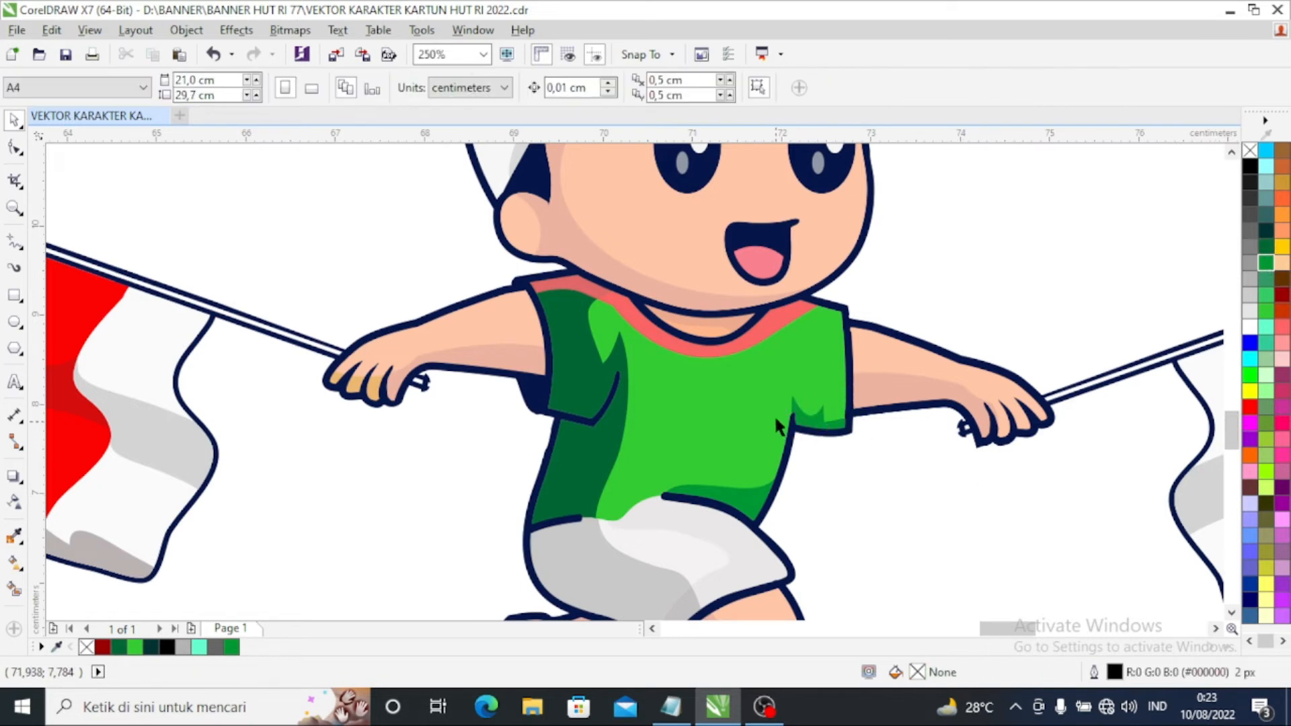
Step: Fill the light red collar band and the adjoining shoulder strip on the running boy's shirt with greyish sea green
click(692, 346)
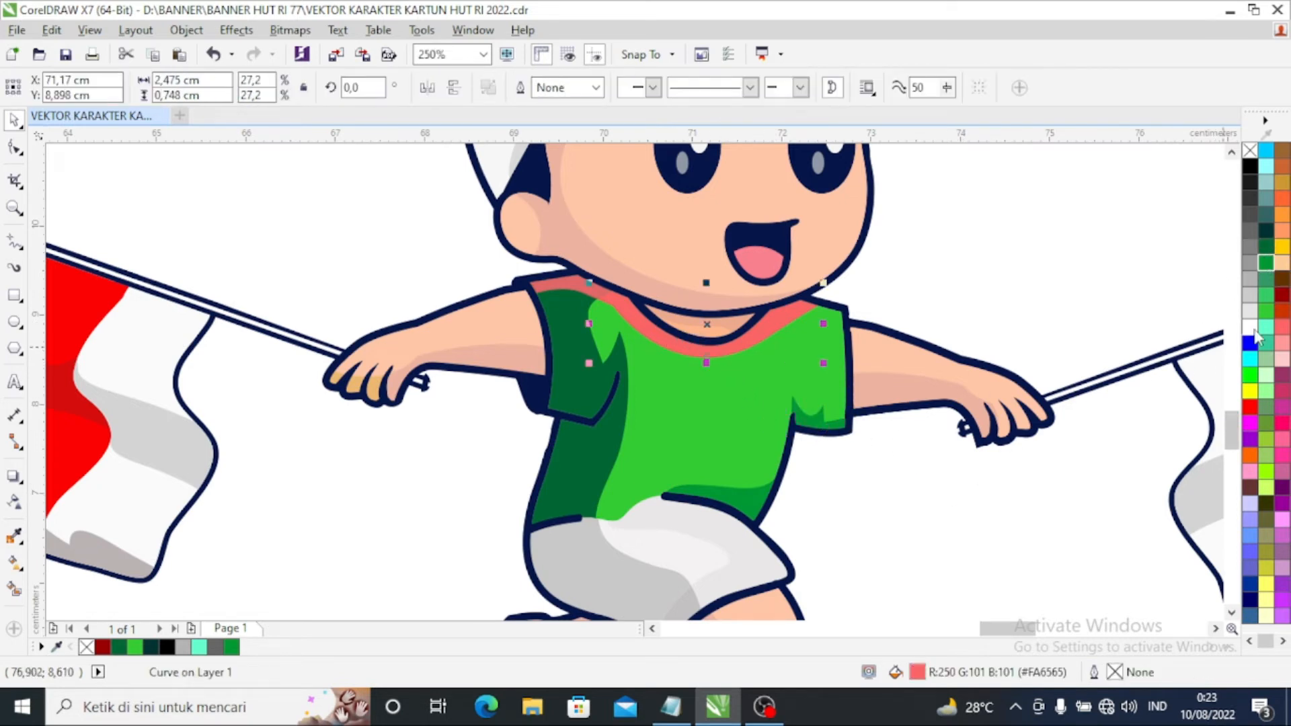
click(1266, 278)
click(919, 477)
click(601, 291)
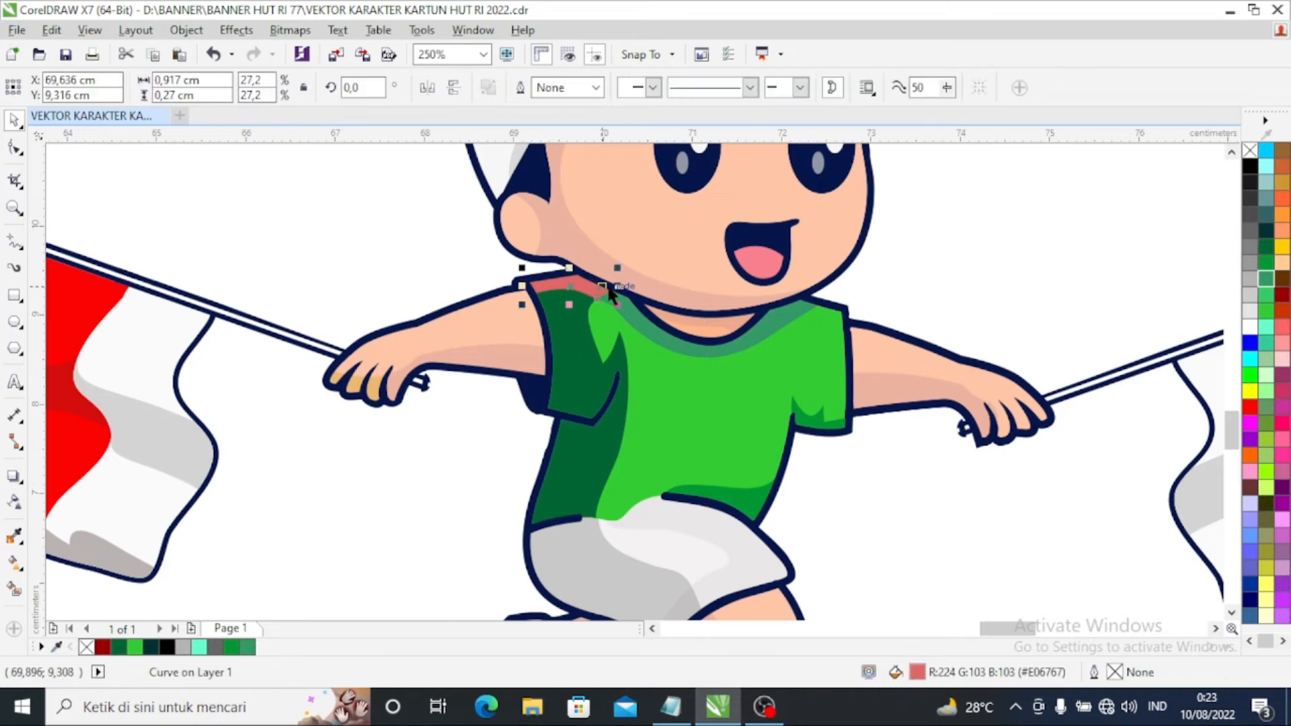
click(1266, 279)
key(Escape)
Step: Fill the main red shirt area and the dark red sleeve and side shading of the standing boy raising one flag with medium green
scroll(867, 423, down, 4)
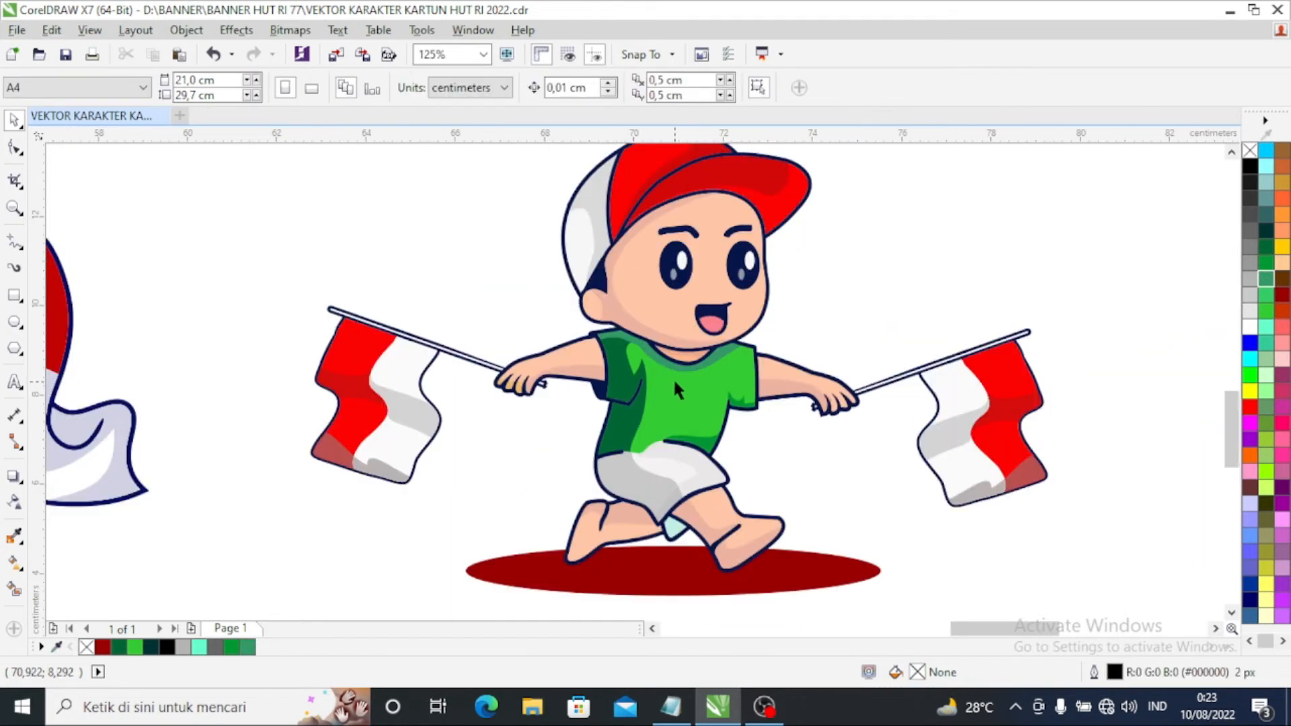
scroll(672, 378, down, 3)
scroll(679, 383, down, 2)
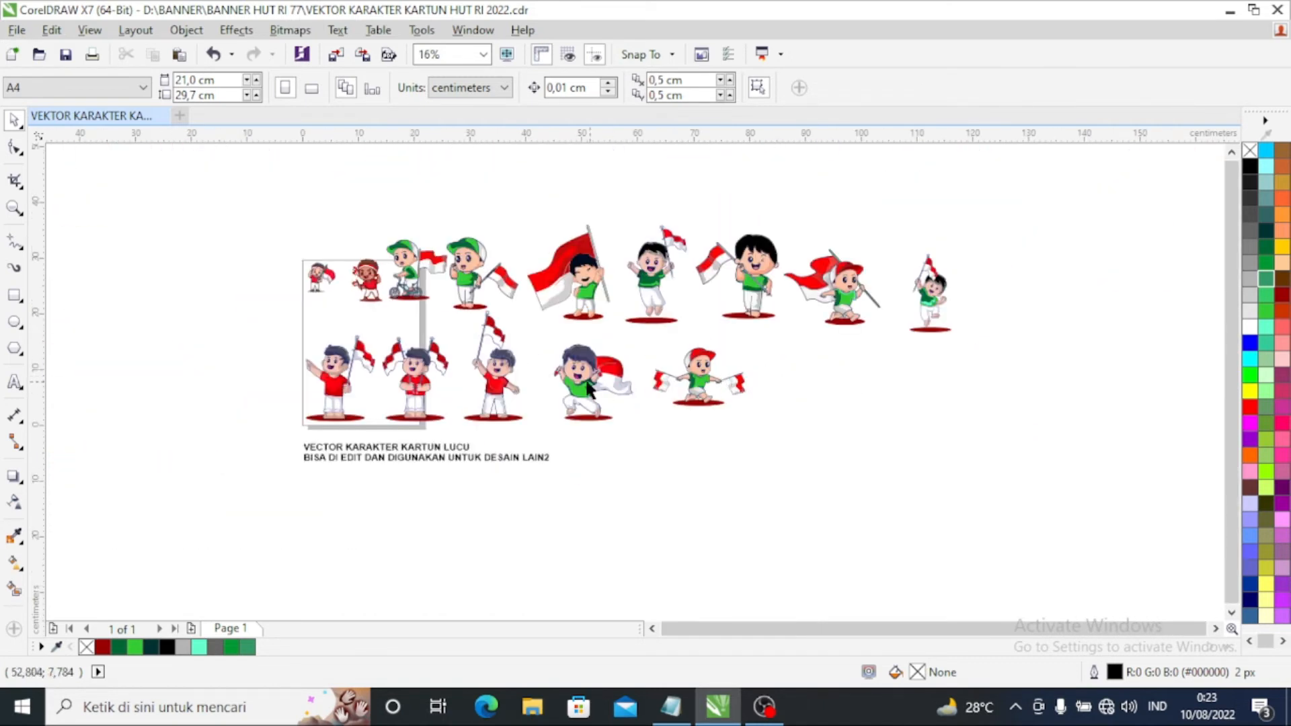
scroll(495, 380, up, 5)
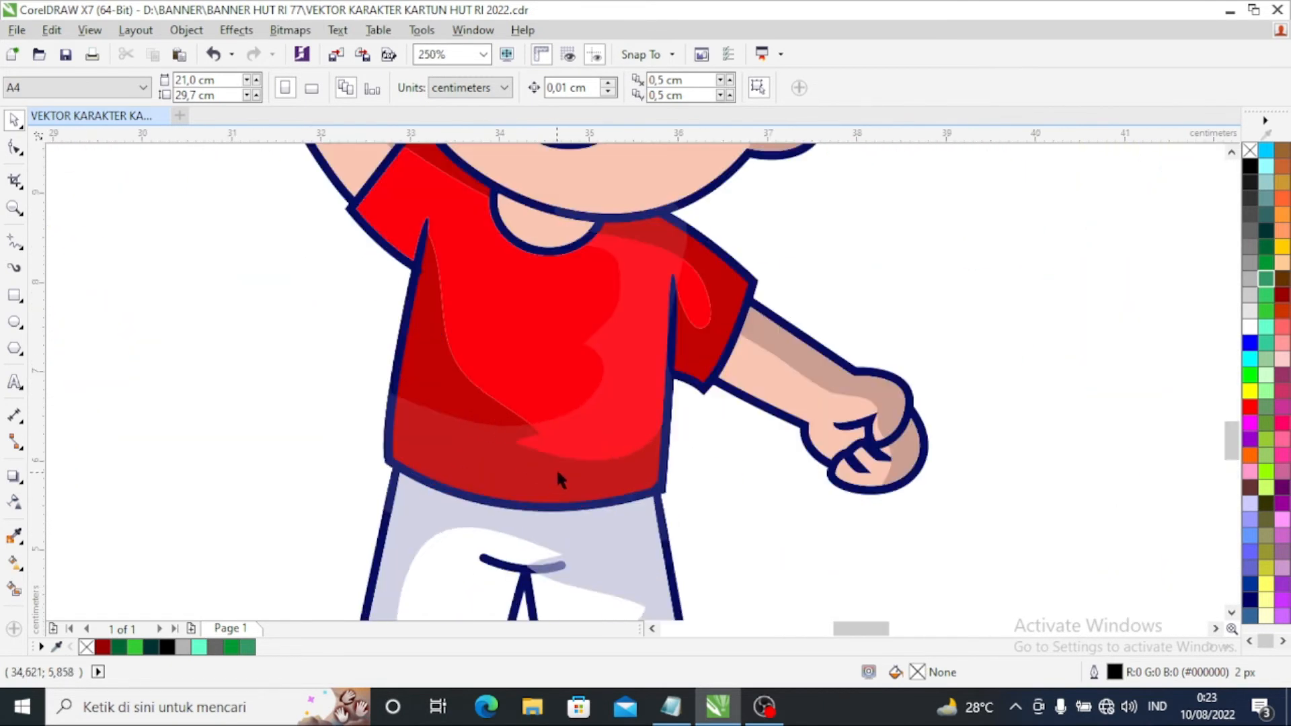
scroll(556, 470, down, 1)
click(555, 409)
click(1266, 262)
click(797, 530)
click(509, 440)
click(1268, 276)
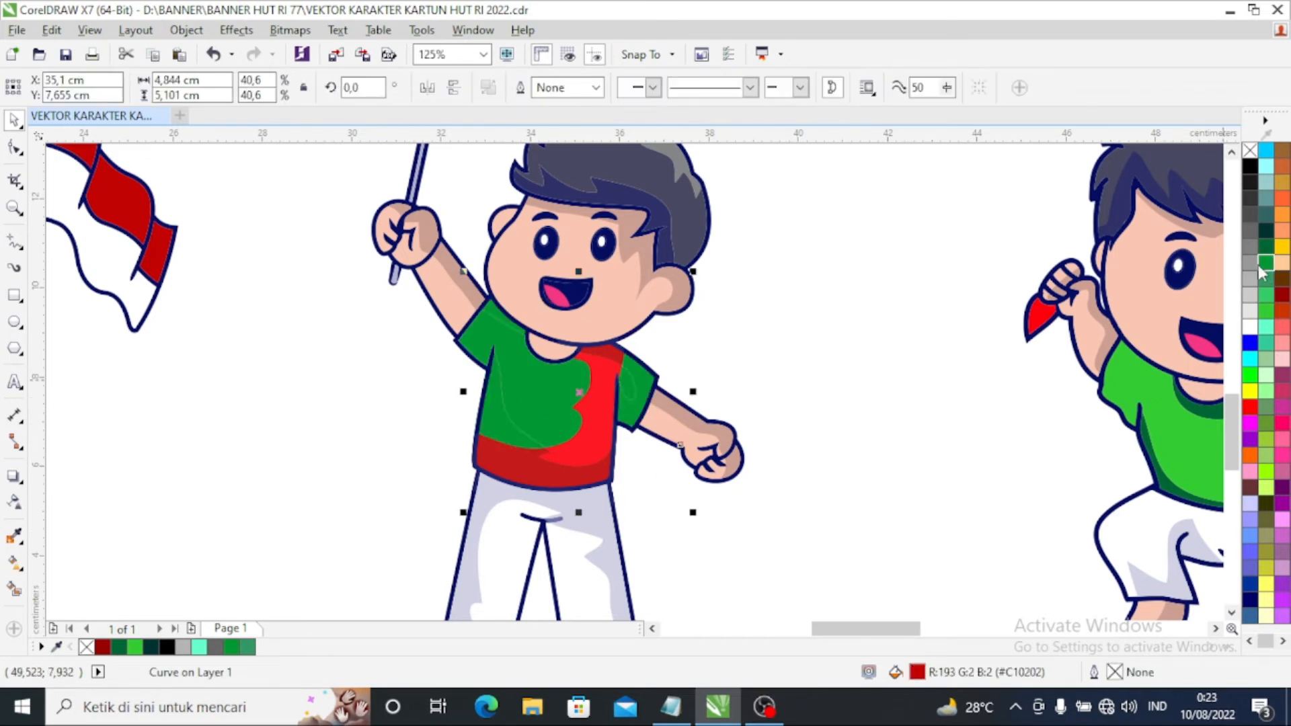
click(714, 442)
click(742, 536)
scroll(578, 342, up, 1)
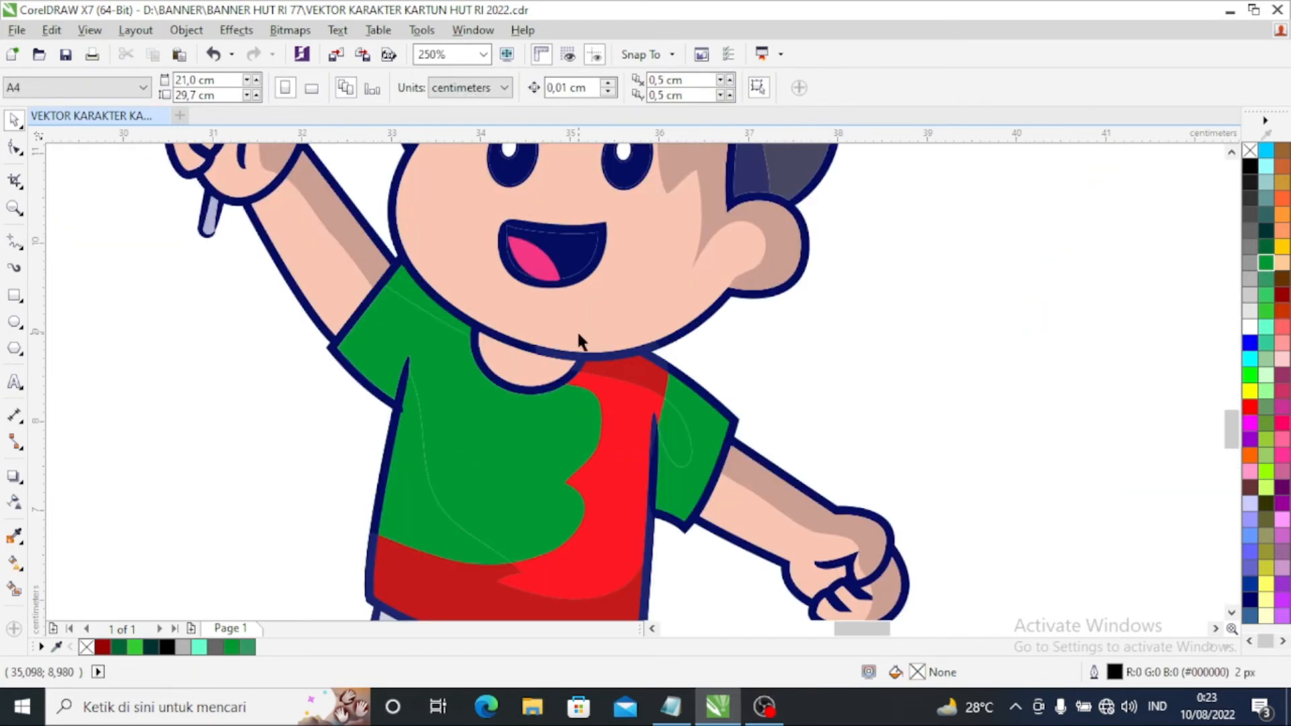
Step: Fill the dark red hem shading on the shirt of the boy raising one flag with dark green (#006633)
scroll(625, 379, down, 1)
click(567, 506)
click(1265, 247)
click(840, 501)
Step: Fill the bright red side area and the dark red patch near the collar on the same boy's shirt with greyish sea green
click(631, 431)
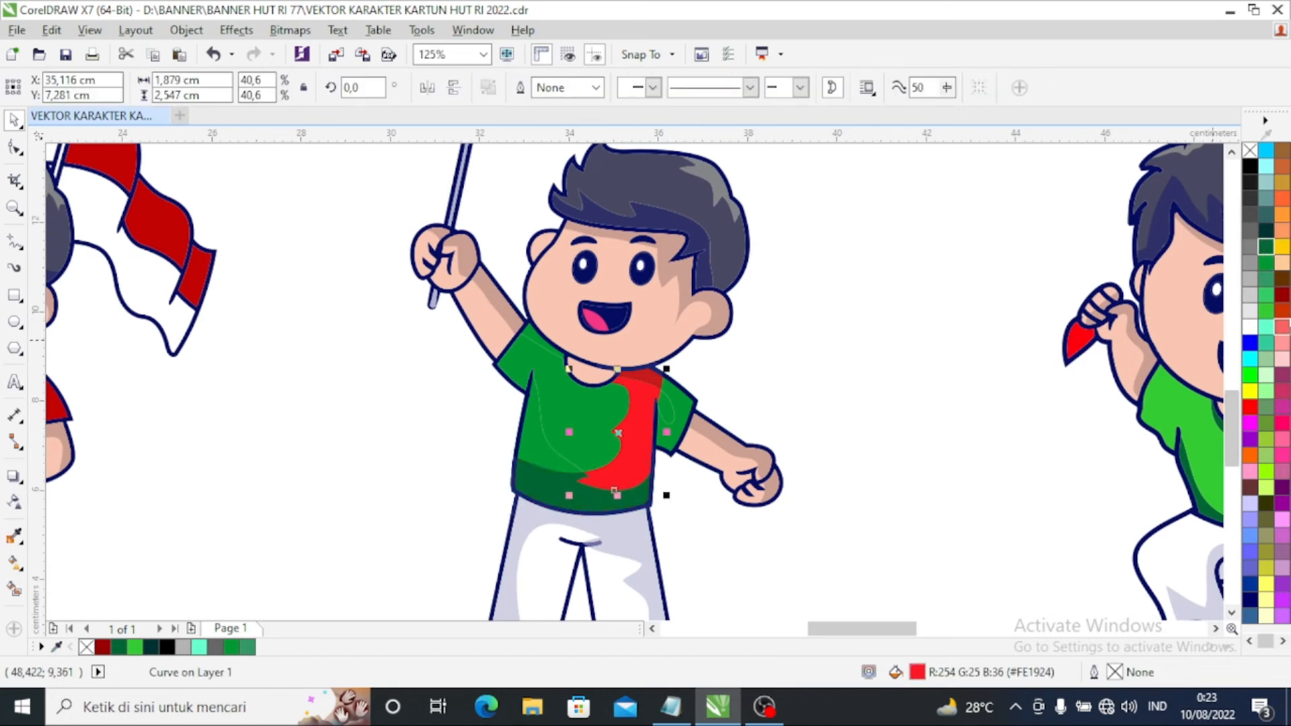
click(1266, 279)
click(1040, 488)
click(627, 379)
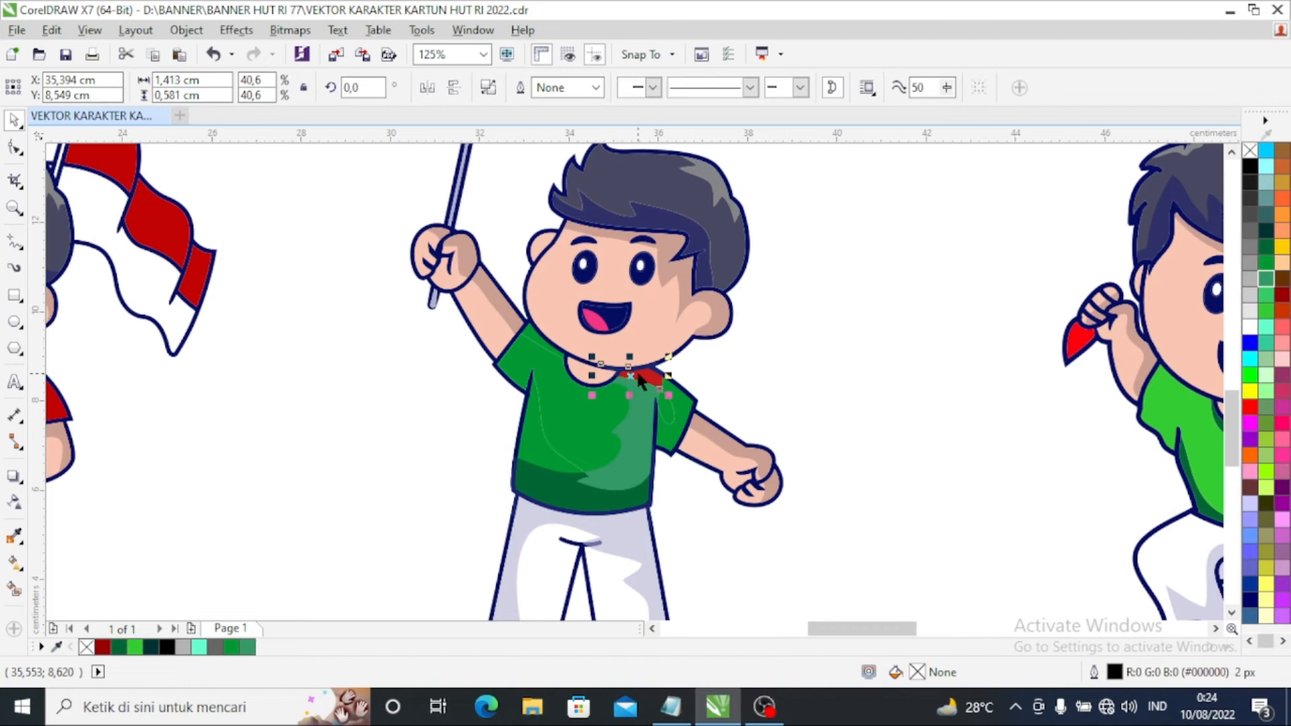
click(1265, 281)
click(833, 444)
Step: Fill the dark red shading on both sleeves of the standing boy holding two flags with very dark green (#003333)
scroll(768, 438, down, 2)
scroll(694, 422, down, 2)
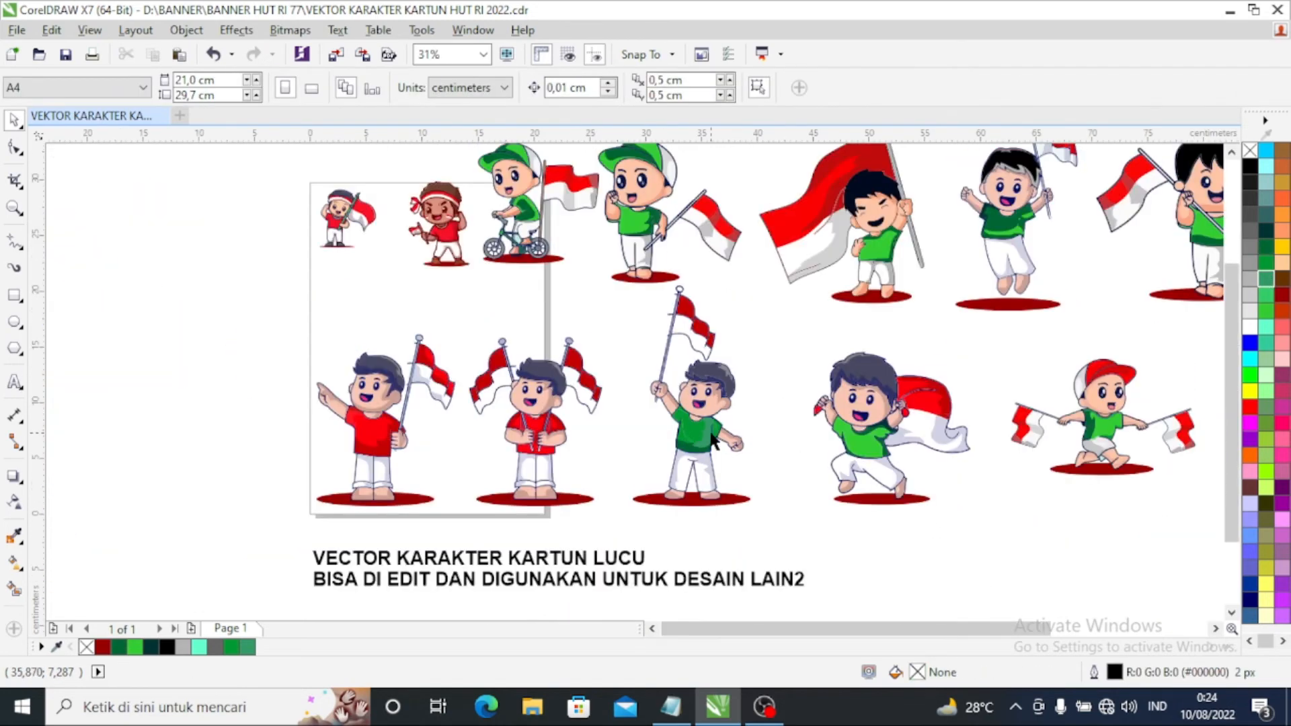
scroll(564, 428, up, 6)
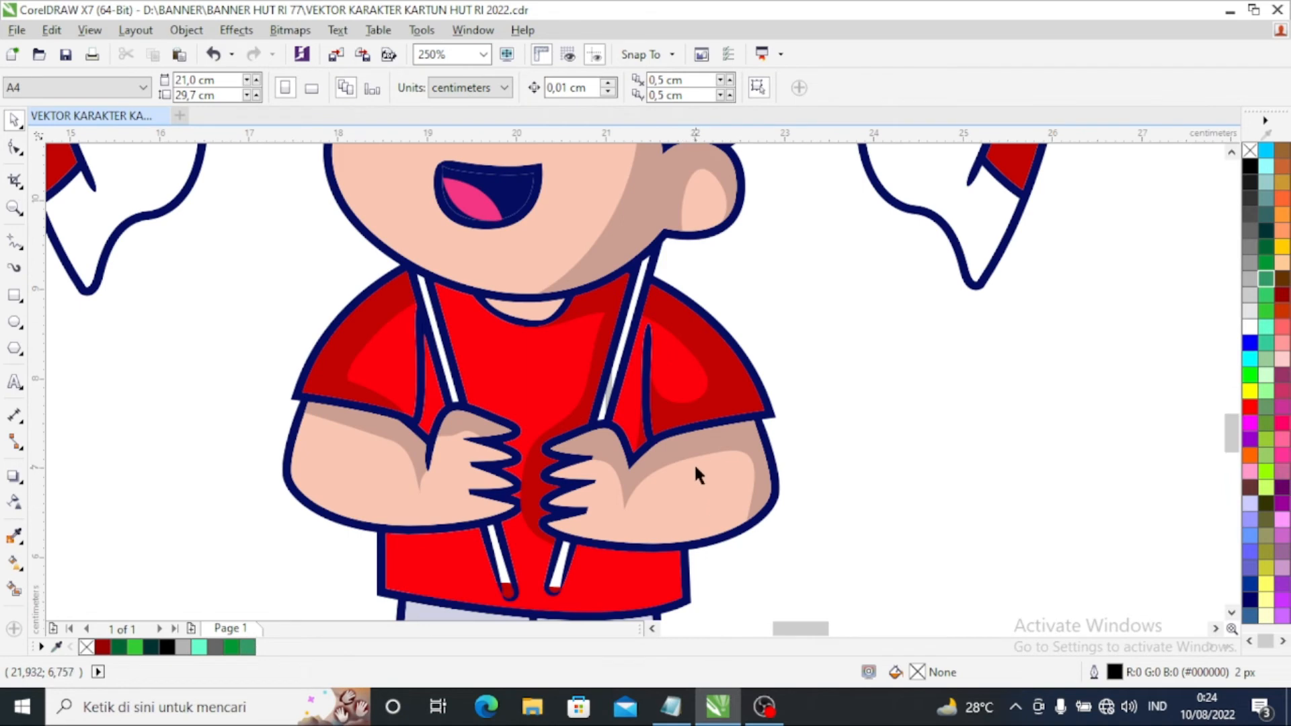
click(725, 385)
click(1265, 230)
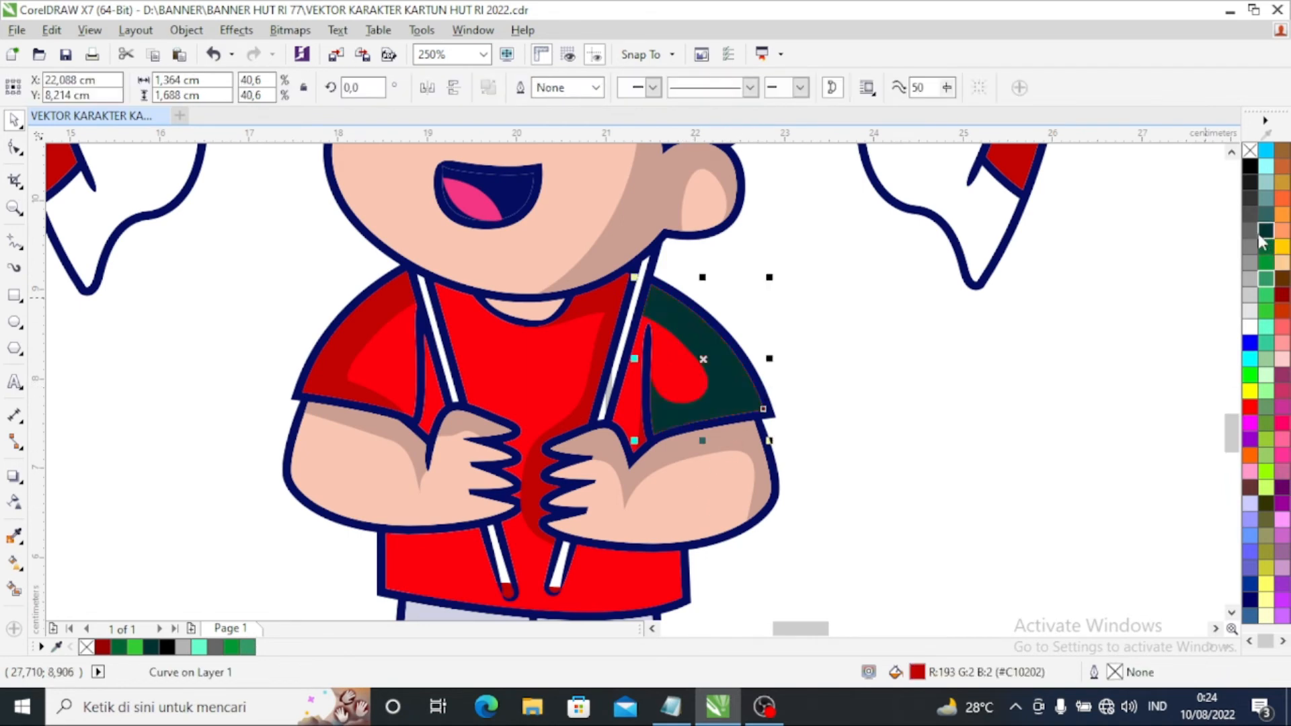
click(346, 348)
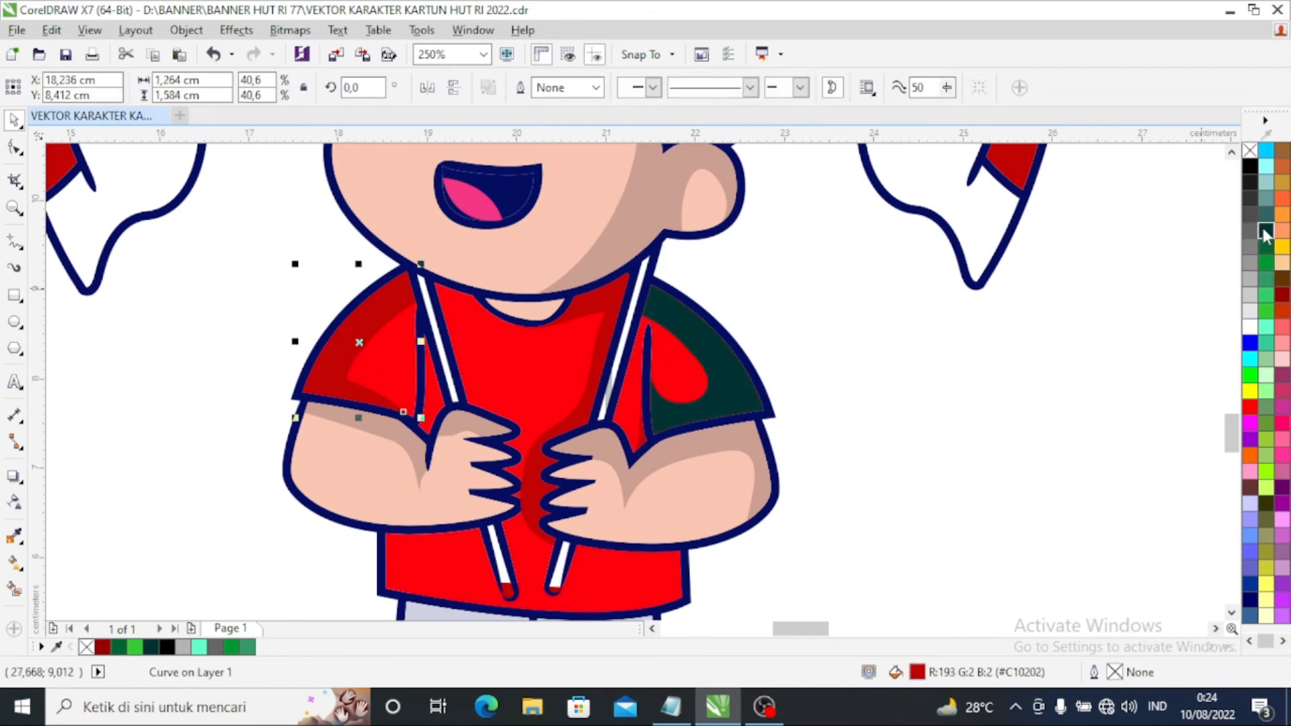
click(1265, 231)
click(965, 487)
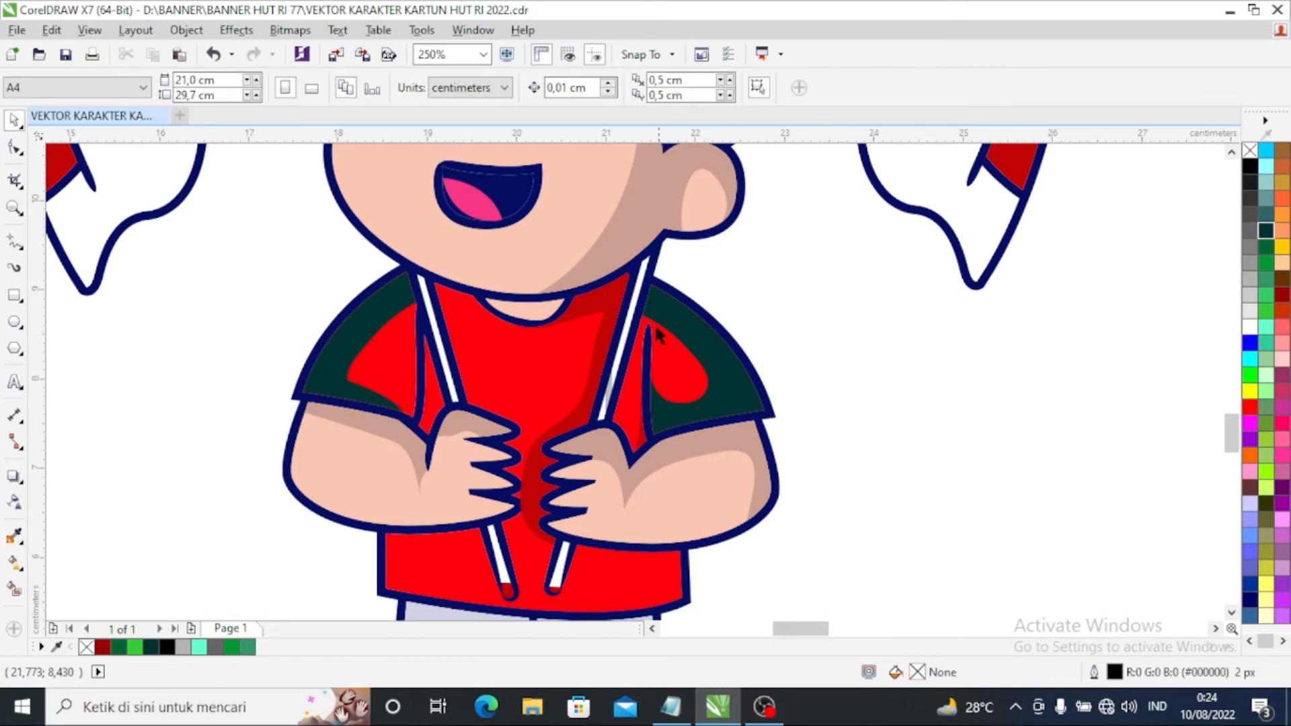
Step: Fill the two-flag boy's dark red chest shading with very dark green (#003333) and the main shirt area with dark green (#006633)
click(611, 304)
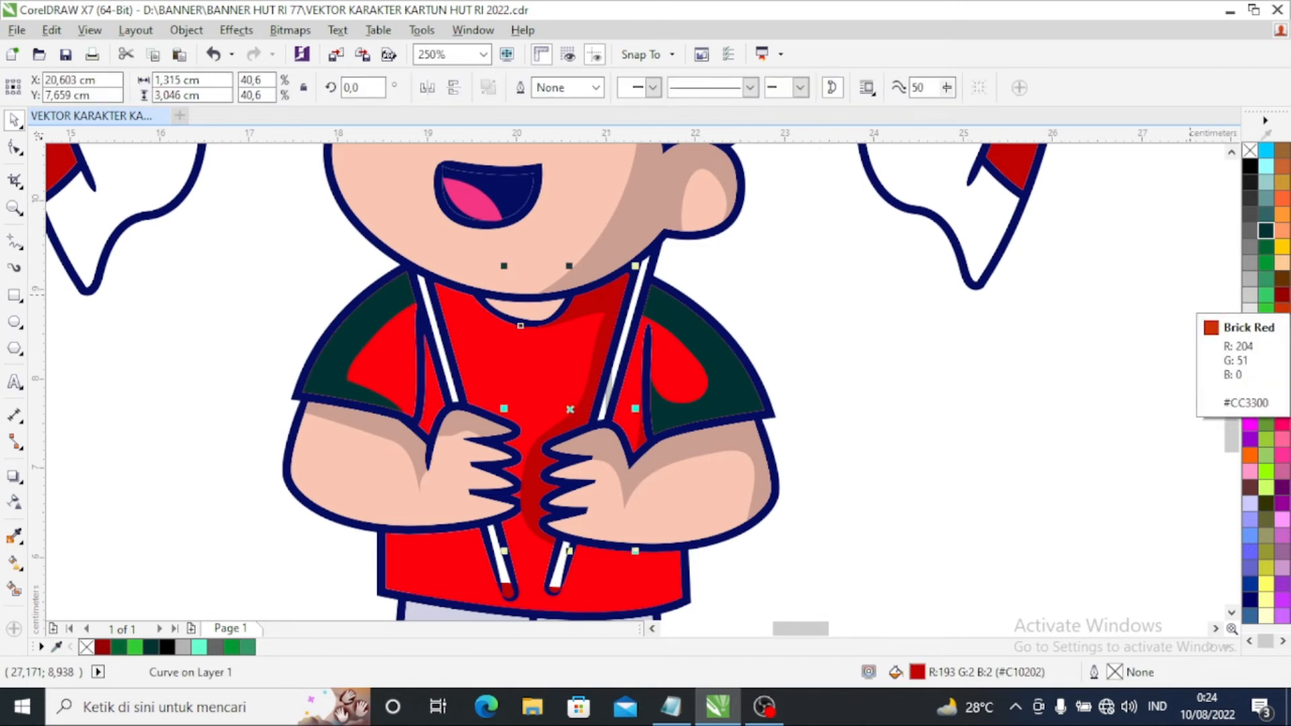
click(1265, 231)
click(991, 470)
click(603, 585)
click(1265, 247)
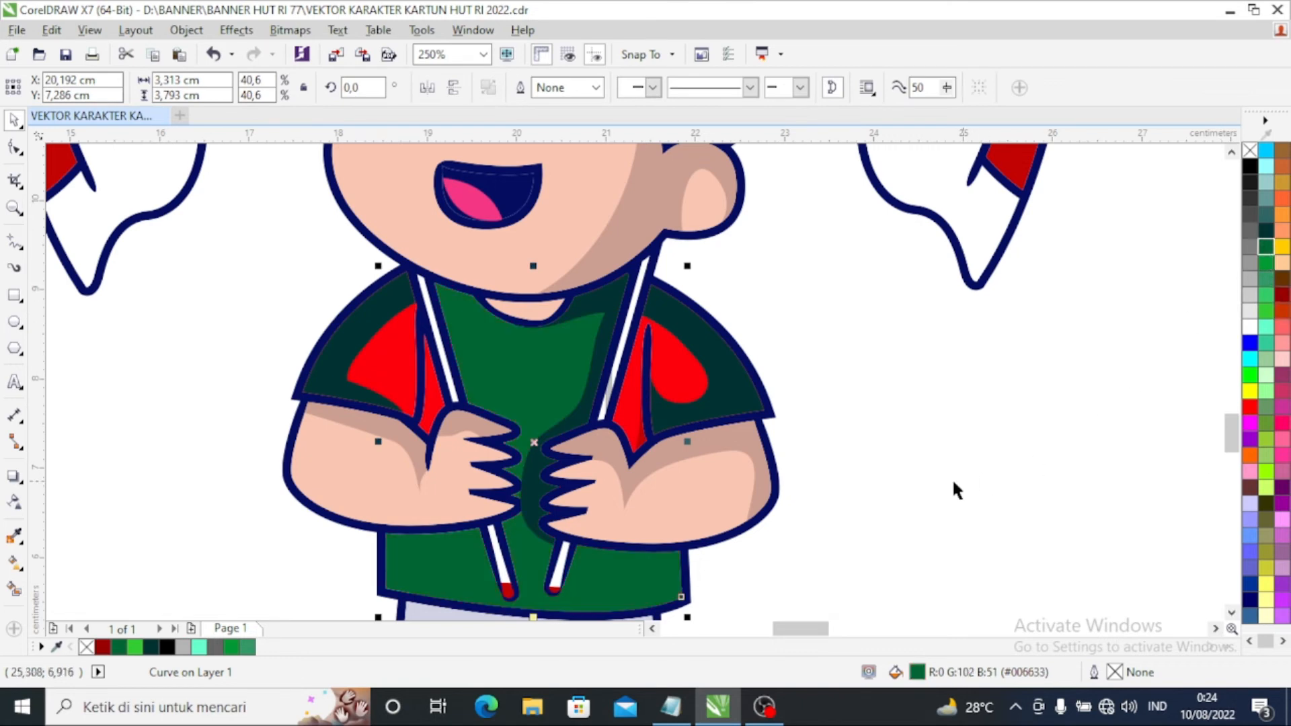
Step: Fill the bright red areas on both sleeves of the standing boy holding two flags with dark green (#006633)
click(679, 374)
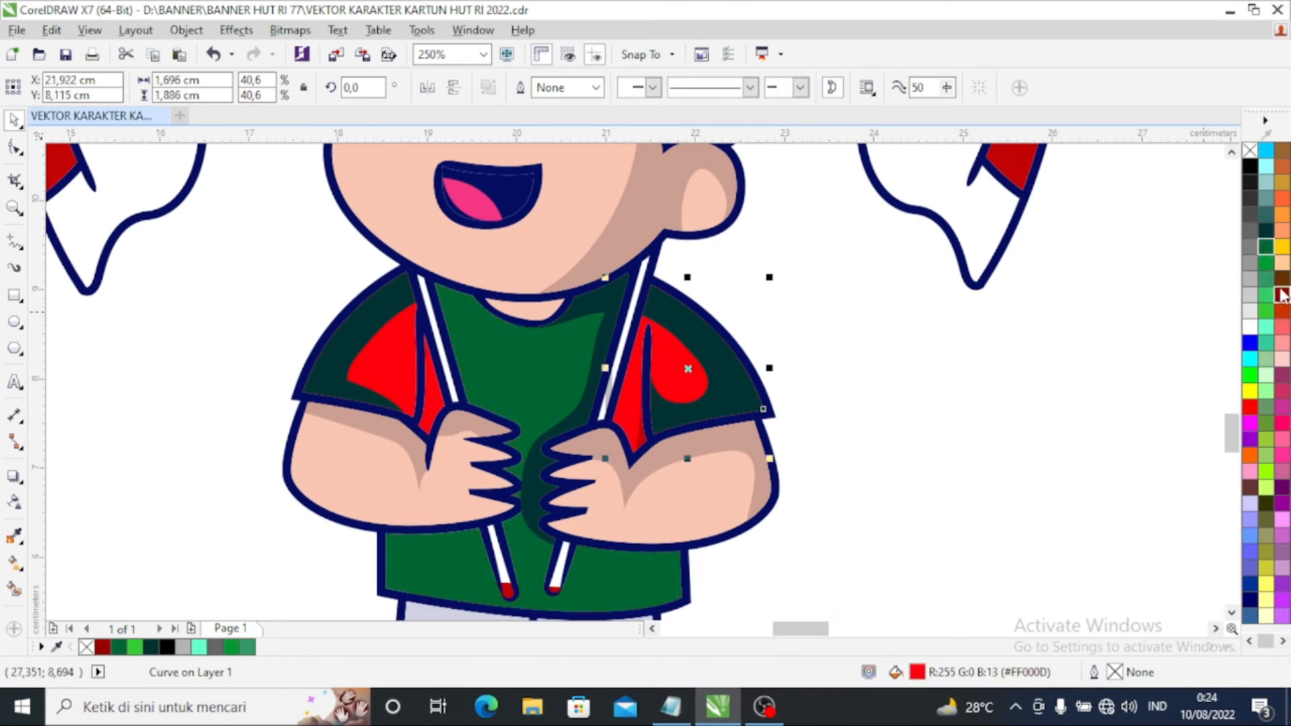
click(1265, 246)
click(395, 353)
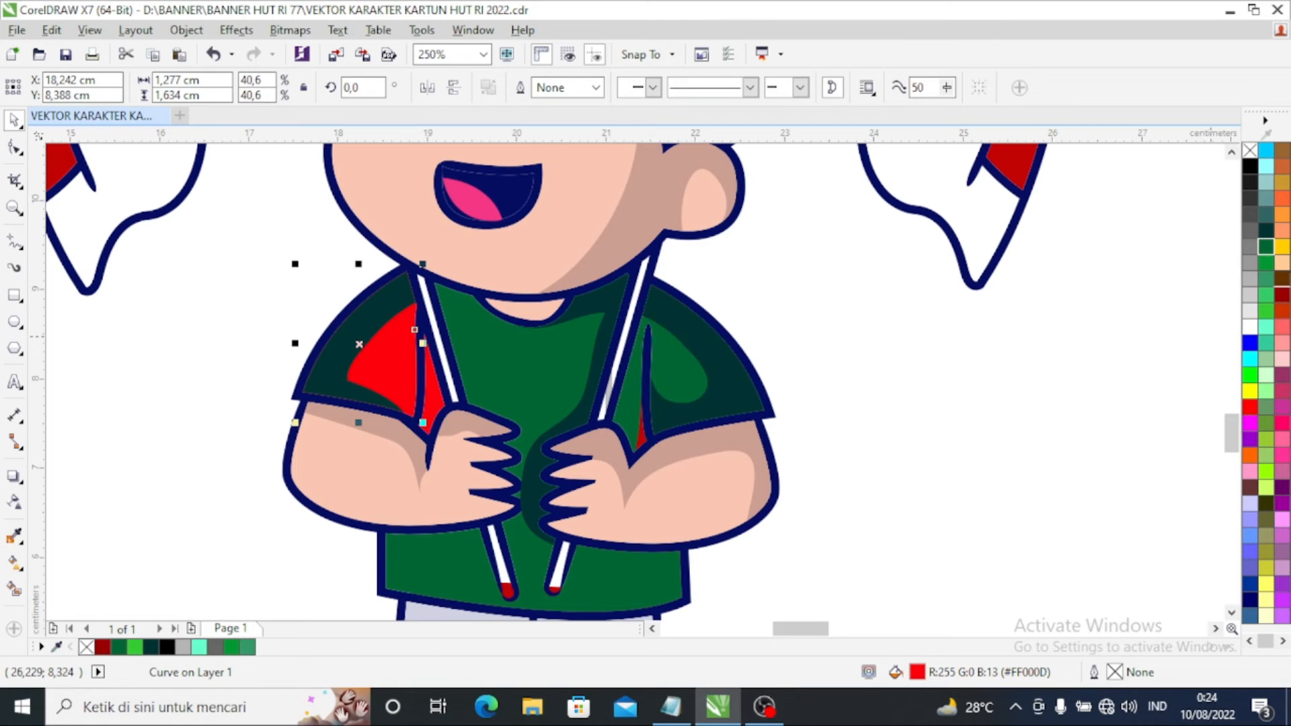
key(F2)
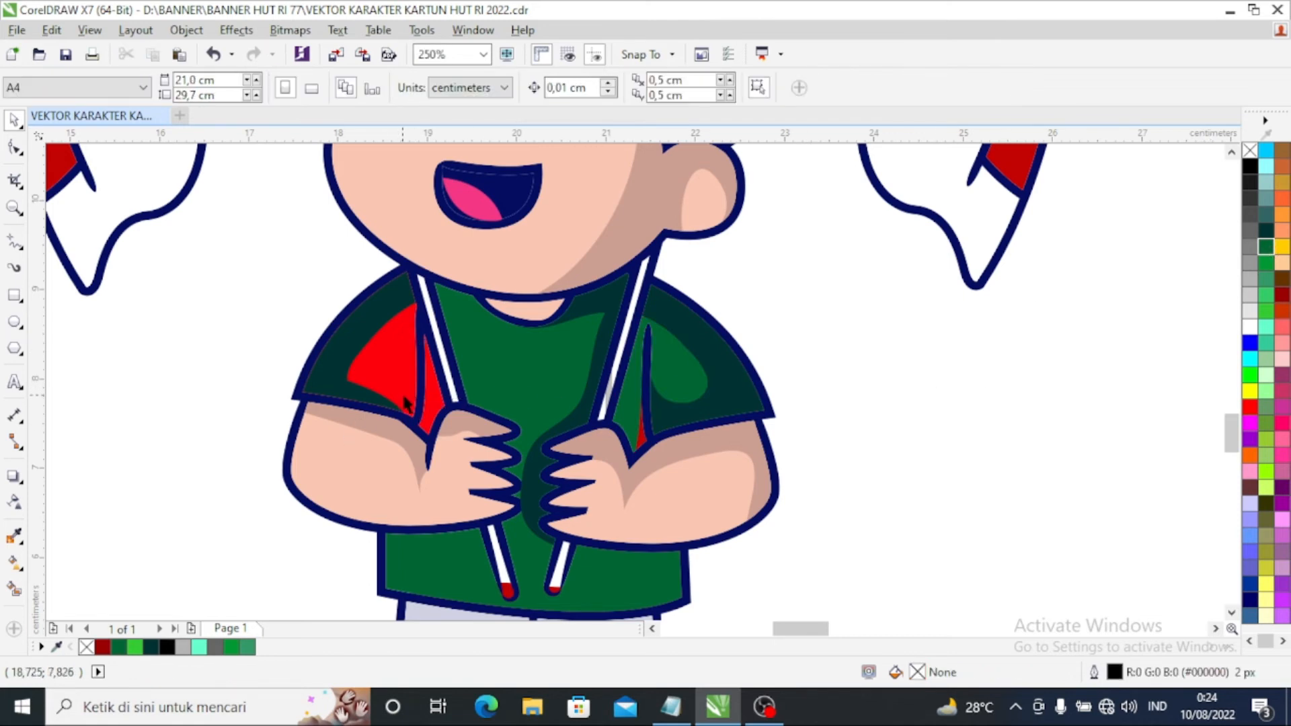
click(393, 378)
click(1265, 247)
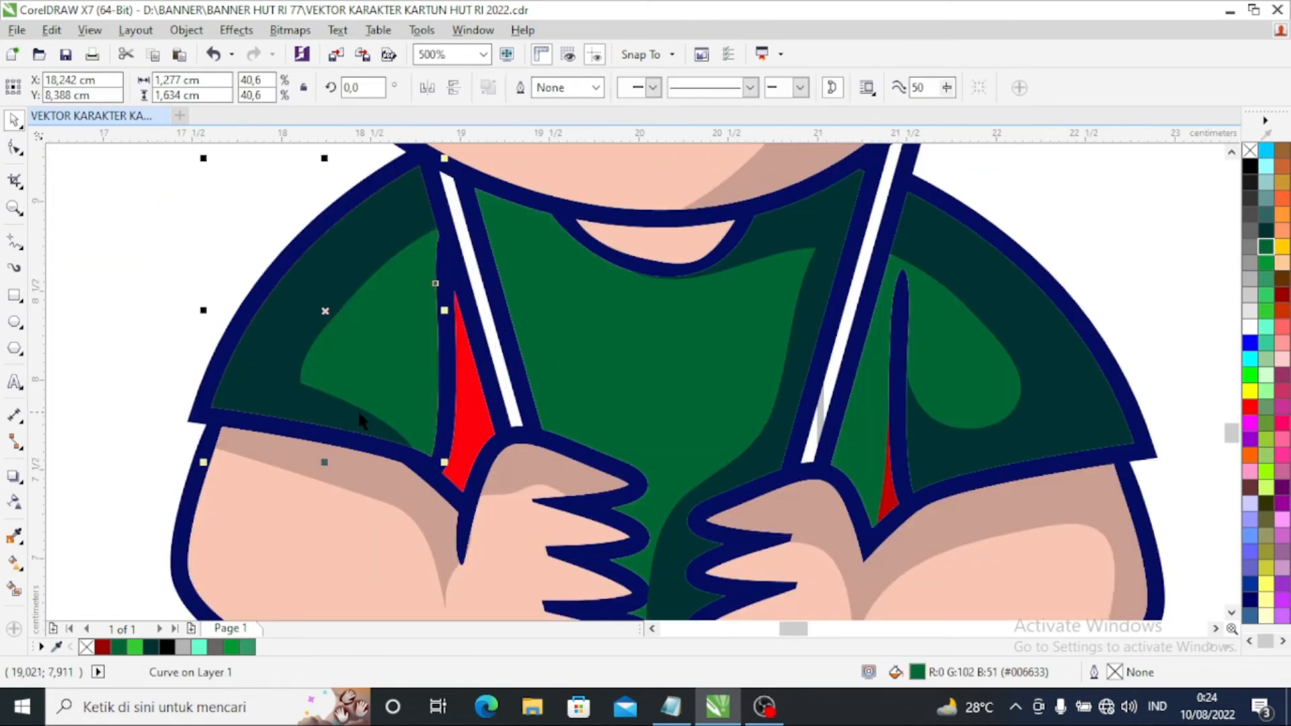
Step: Fill the two-flag boy's remaining bright red and dark red slivers beside the flagpoles with dark green (#006633)
click(484, 417)
click(1265, 250)
click(887, 501)
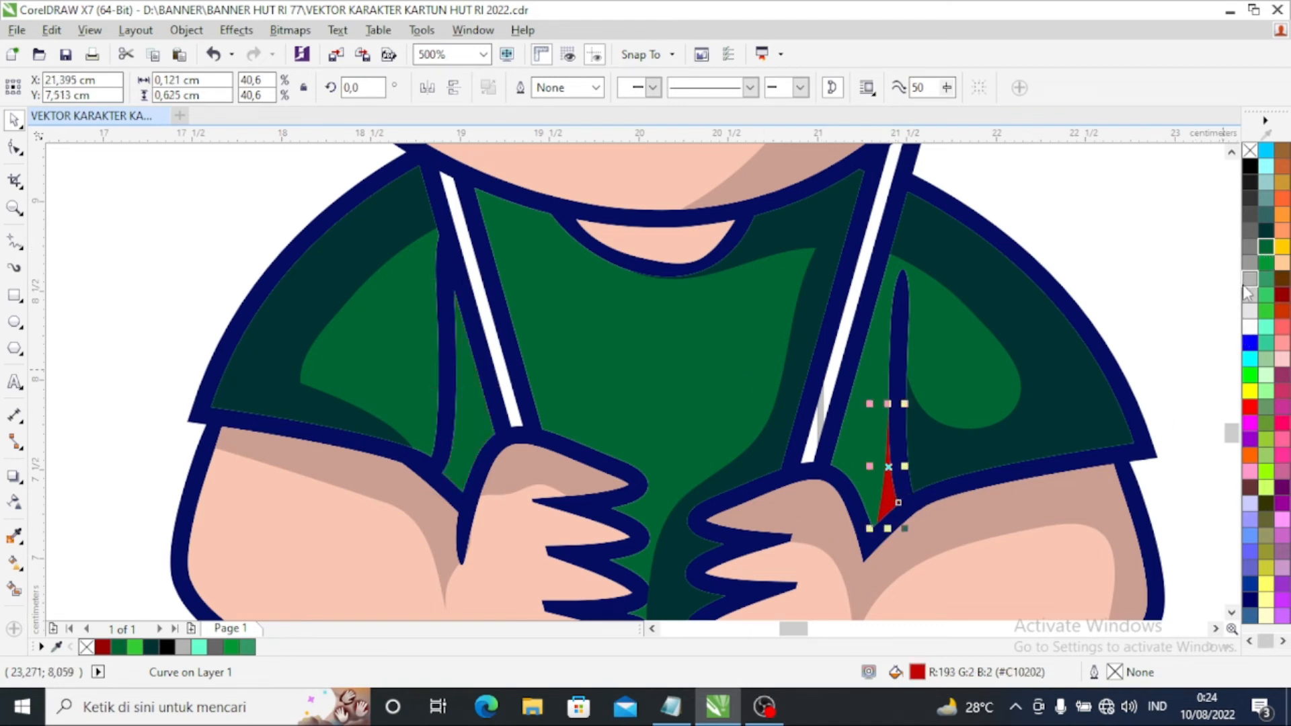
click(1265, 248)
scroll(678, 515, down, 3)
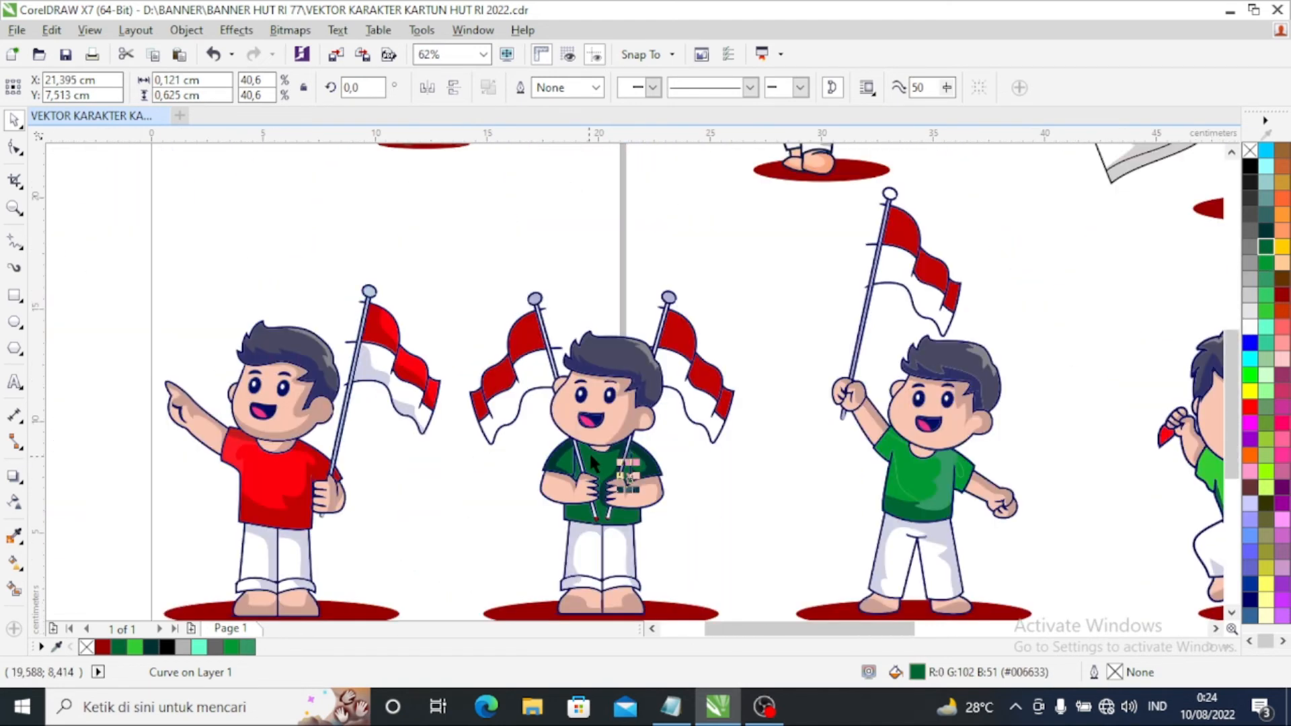
scroll(592, 528, down, 1)
key(Escape)
Step: Fill the pointing boy's dark red shirt shading with very dark green (#003333) and the main shirt area with dark green (#006633)
scroll(194, 524, up, 2)
click(296, 518)
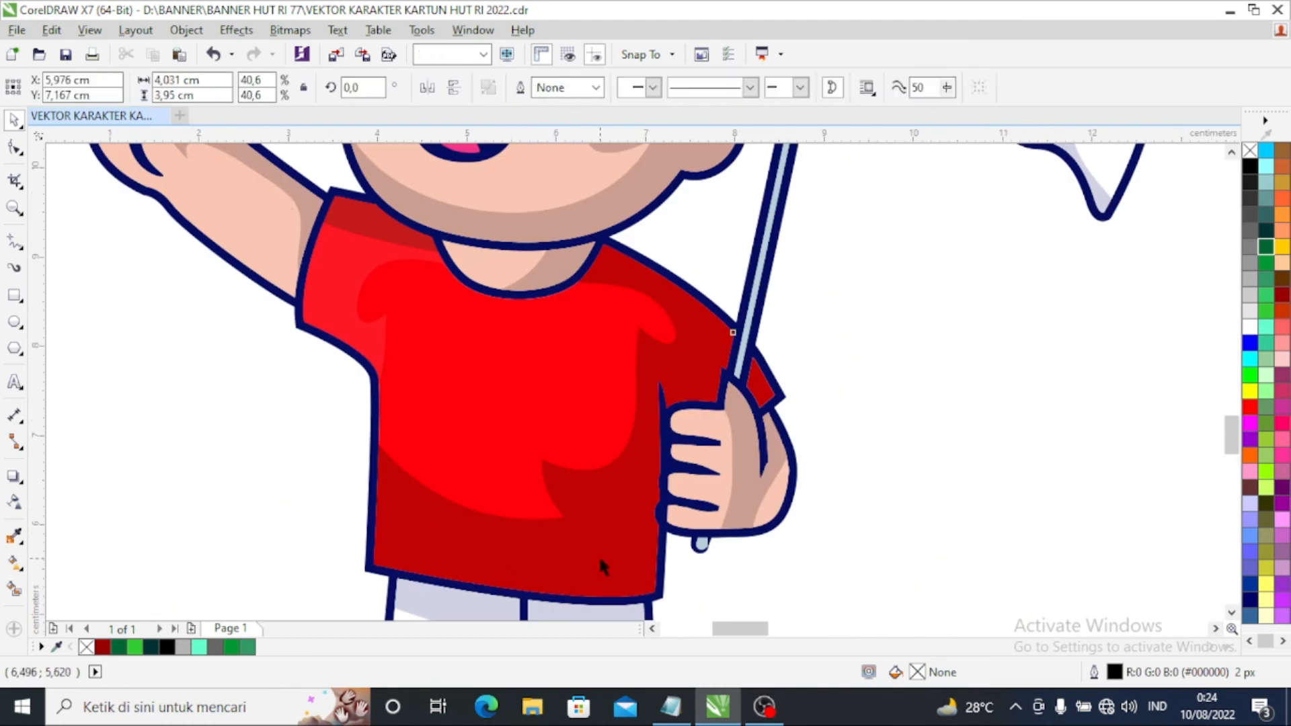
click(1265, 236)
click(556, 383)
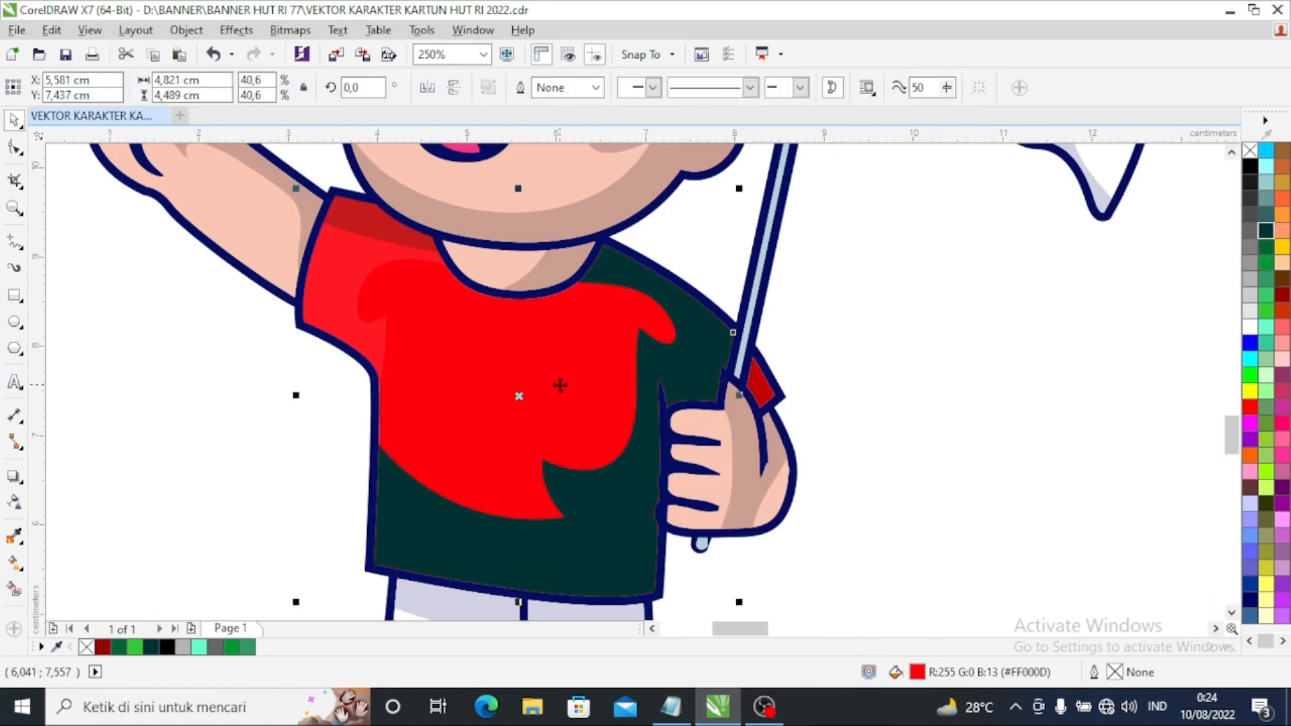
click(1265, 247)
click(844, 500)
Step: Fill the pointing boy's raised sleeve with green (#009933) and the dark red shading on its shoulder with greyish sea green
click(346, 281)
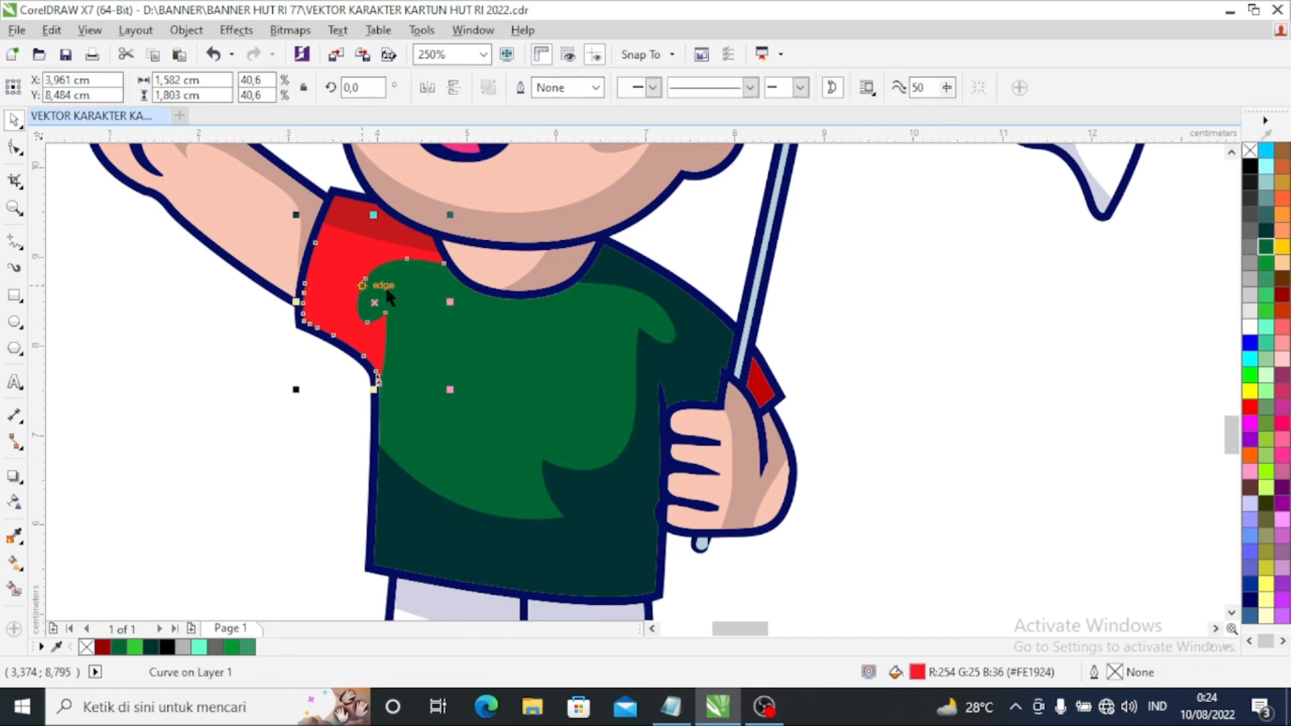
click(1265, 263)
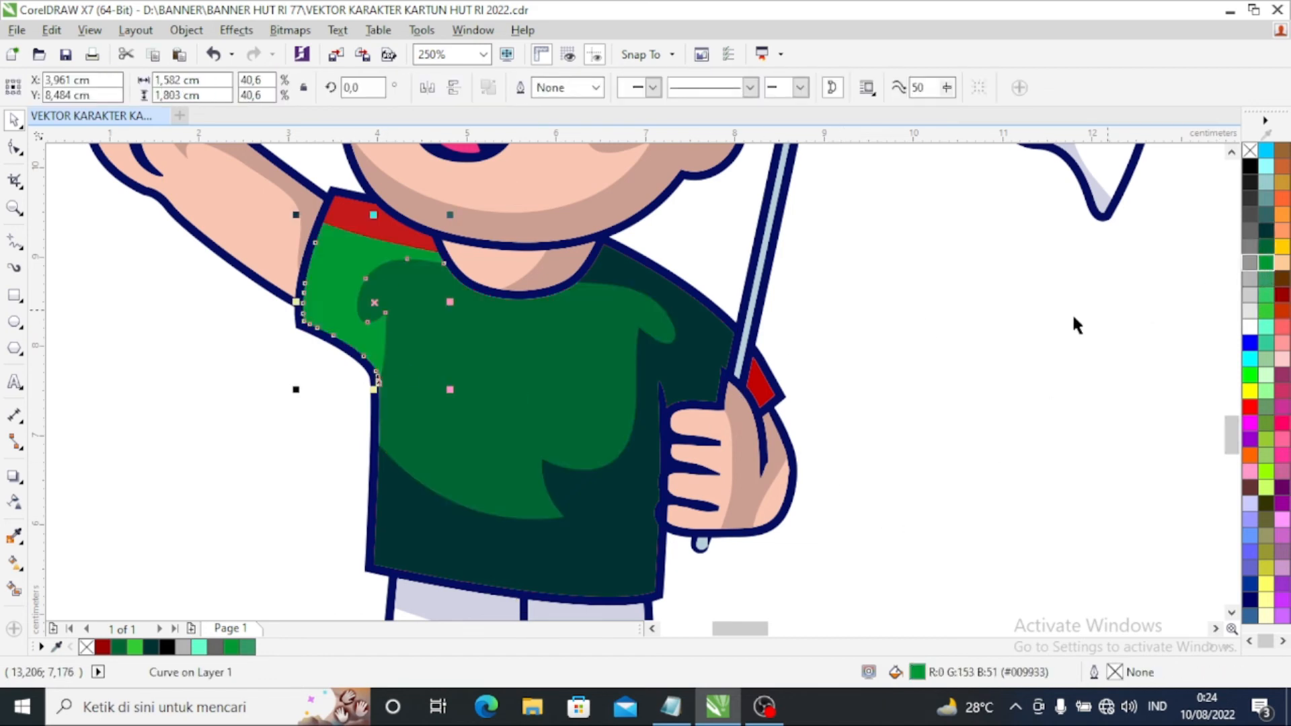
click(350, 236)
click(1265, 278)
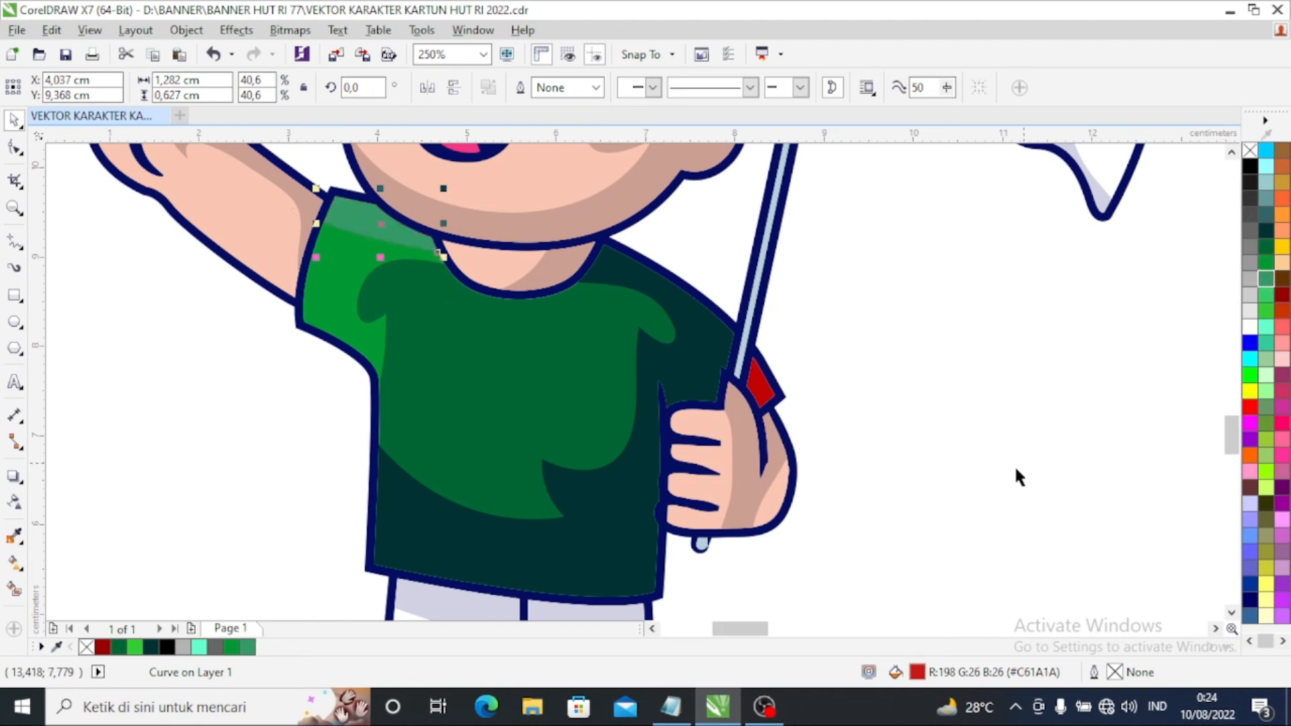
click(1041, 457)
Step: Fill the brown-skinned headband boy's dark red shirt shading with dark green (#006633) and the main shirt area with green (#009933)
scroll(412, 434, down, 4)
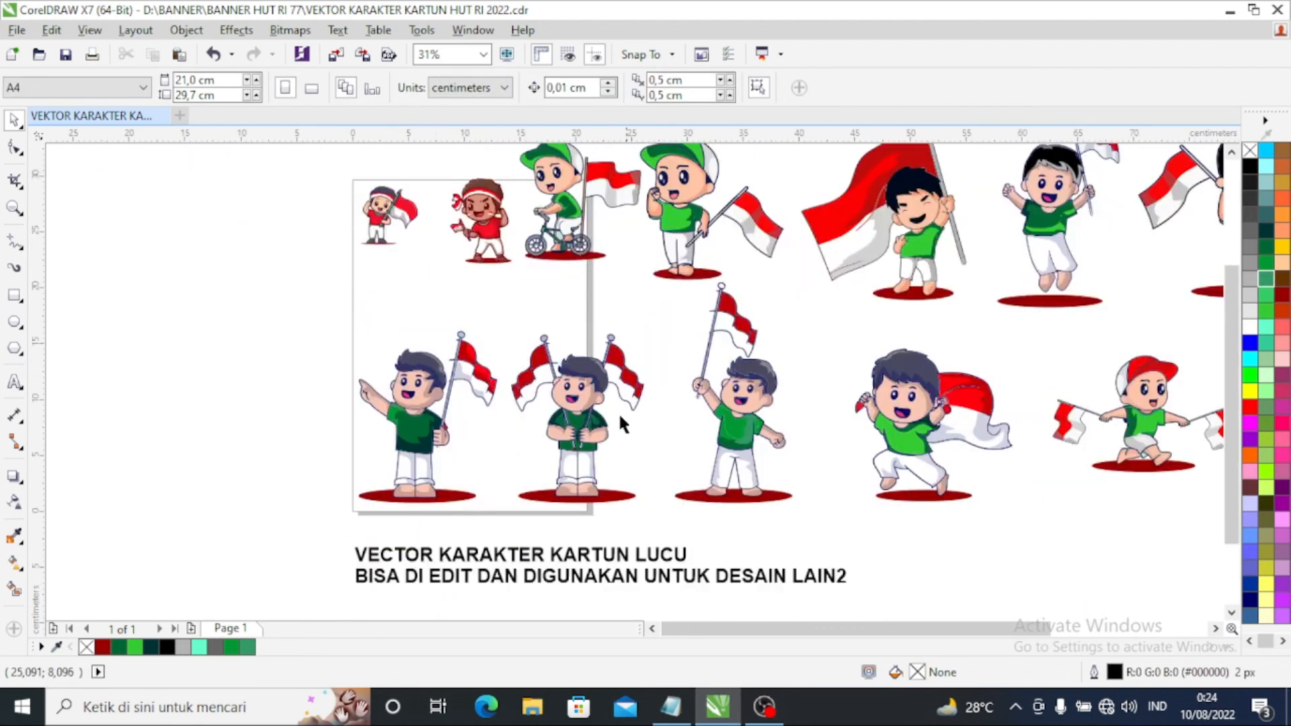
scroll(409, 325, down, 1)
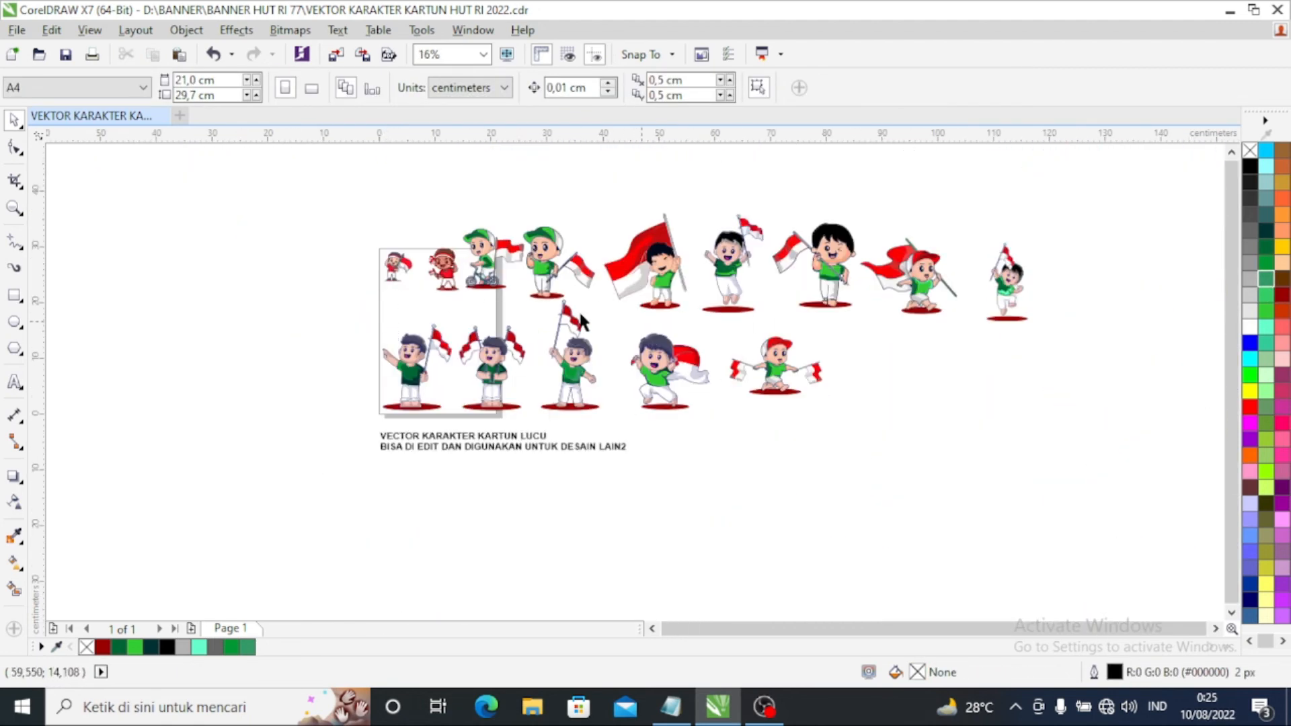
scroll(389, 235, up, 3)
scroll(620, 384, up, 2)
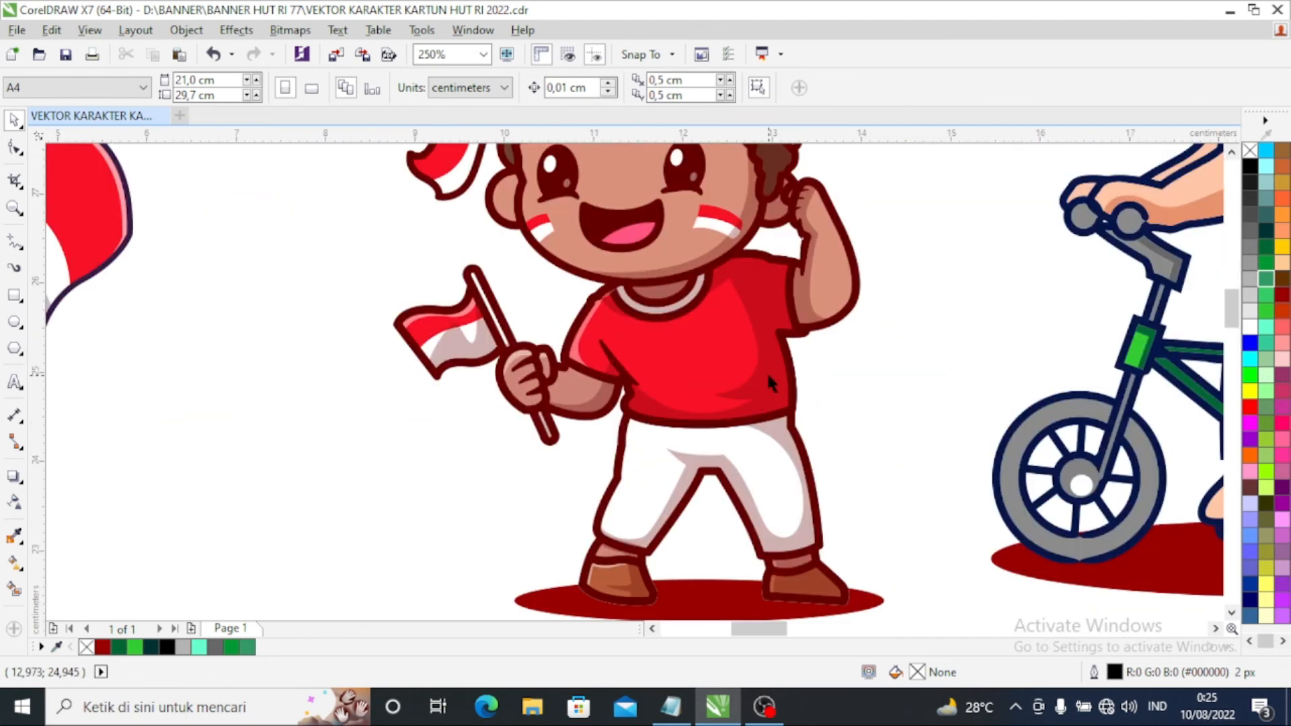
scroll(768, 373, up, 2)
click(782, 388)
click(1266, 249)
click(1014, 421)
click(584, 326)
click(1266, 264)
click(967, 420)
Step: Fill the pink highlight along the headband boy's sleeve edge with light aqua green (#66FFCC)
click(382, 332)
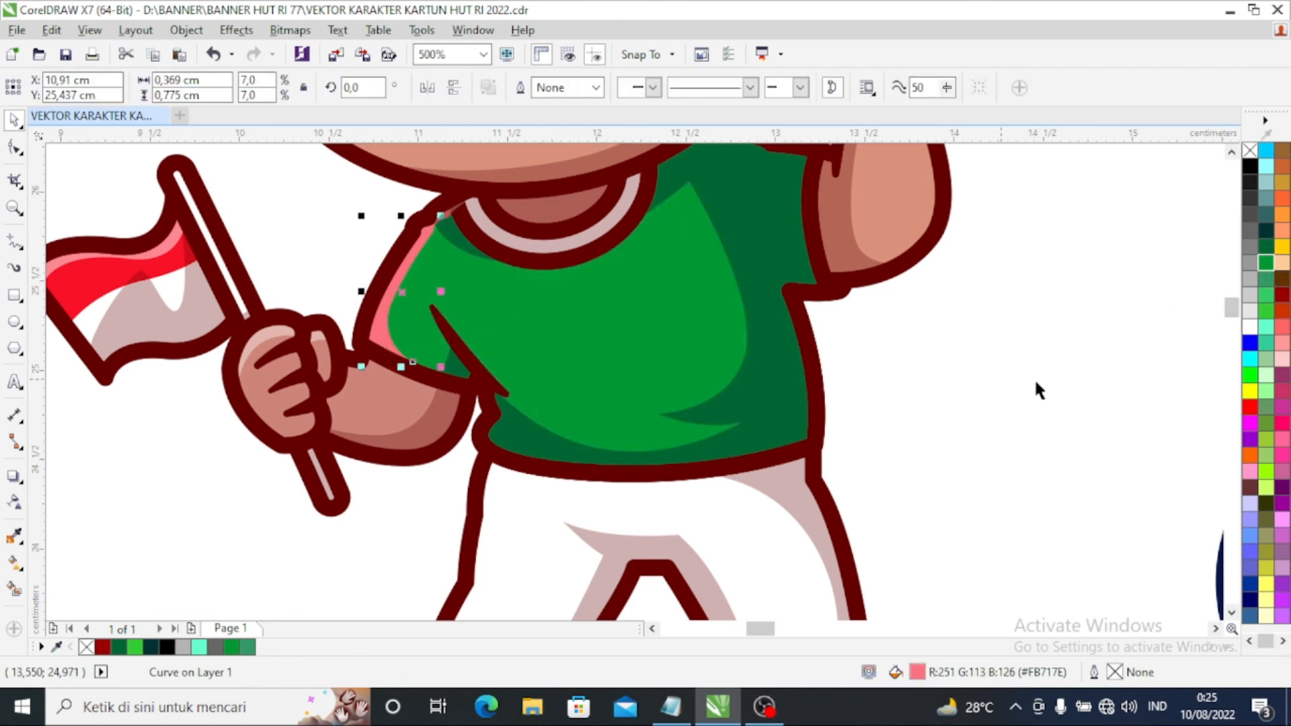
click(1266, 327)
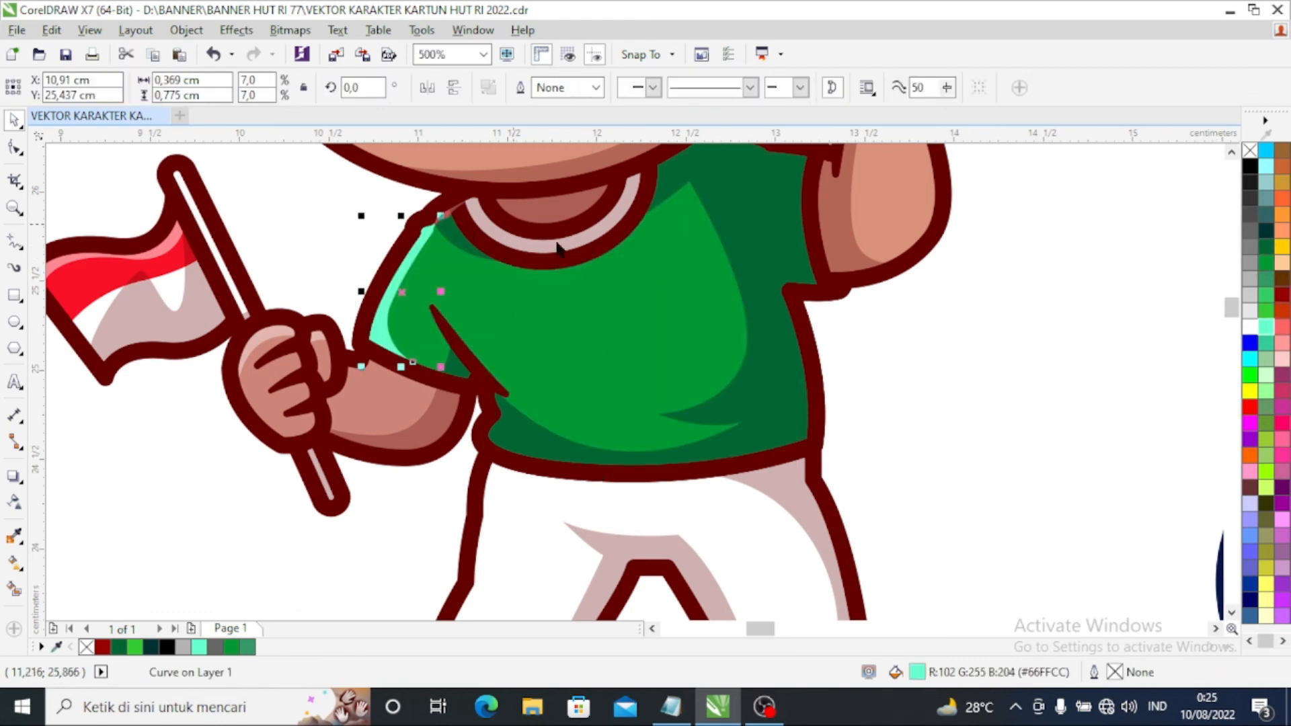
scroll(1030, 427, up, 1)
scroll(1015, 422, down, 3)
scroll(991, 349, up, 2)
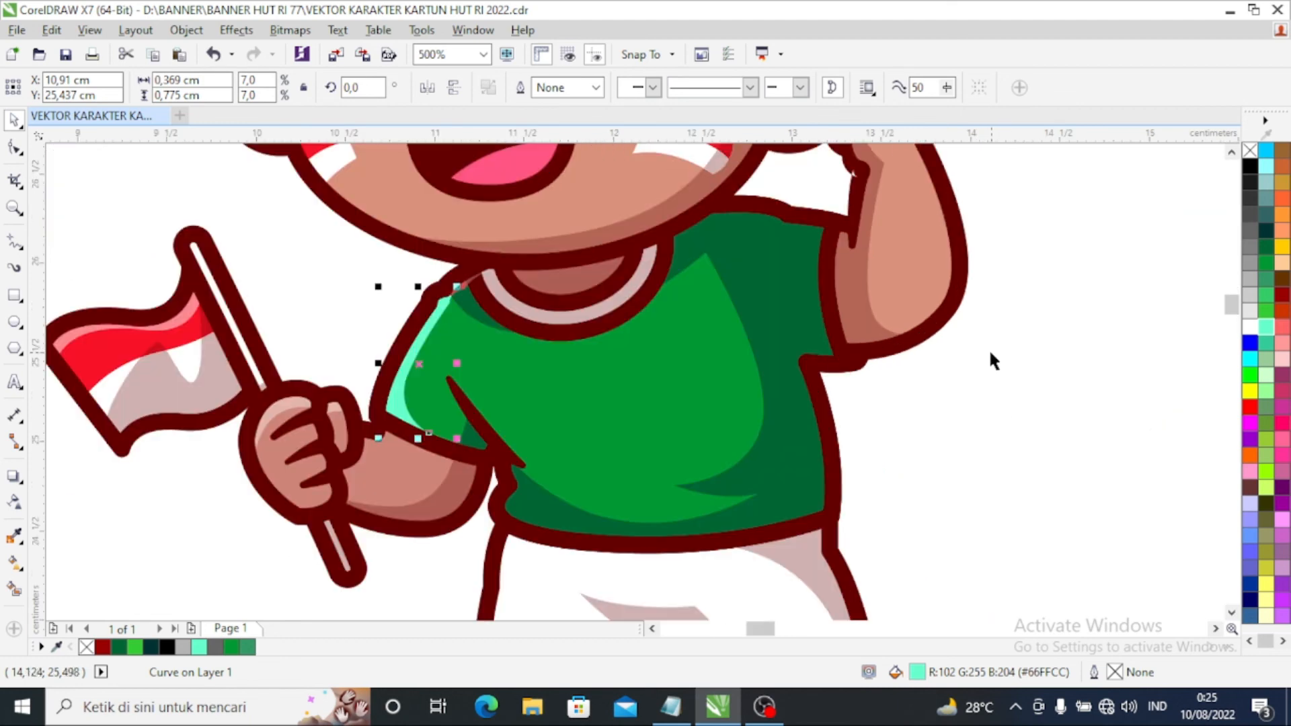
click(989, 353)
Step: Fill the small pinkish red shoulder patch beside the headband boy's collar with light aqua green (#66FFCC)
scroll(474, 295, up, 3)
click(479, 356)
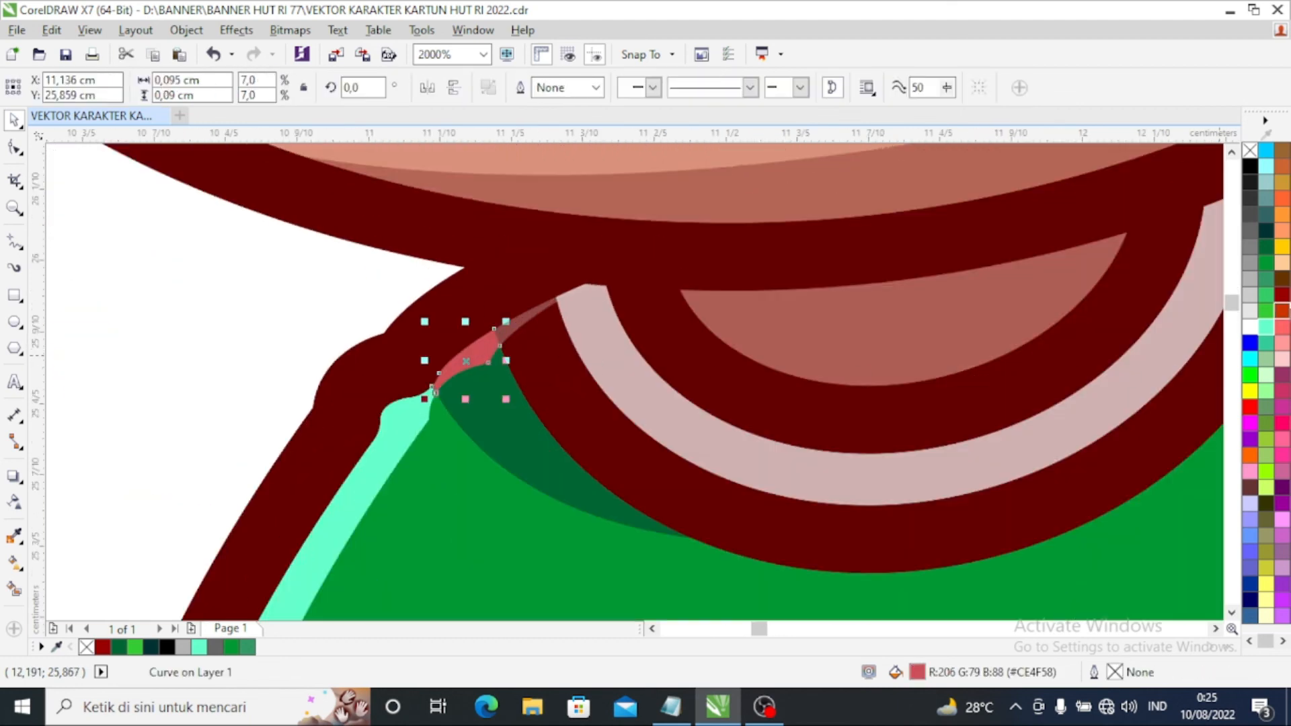
click(1266, 327)
click(543, 329)
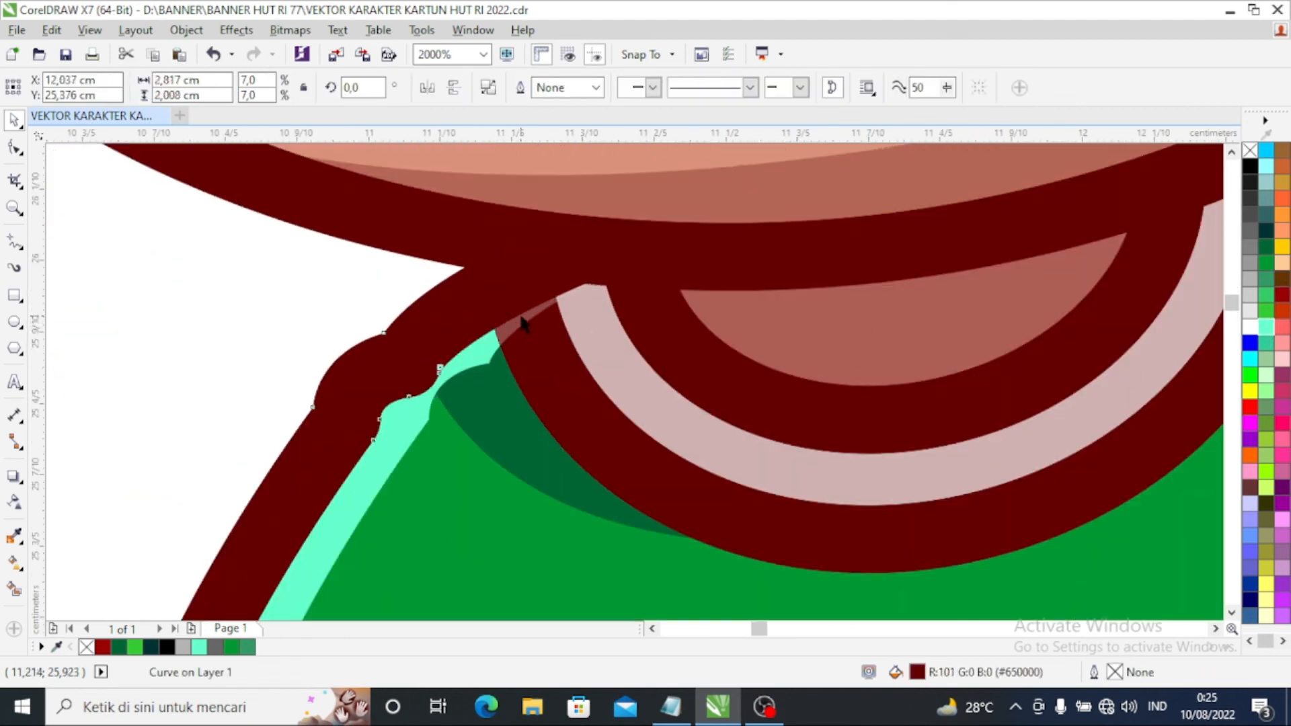
scroll(565, 333, down, 4)
click(637, 396)
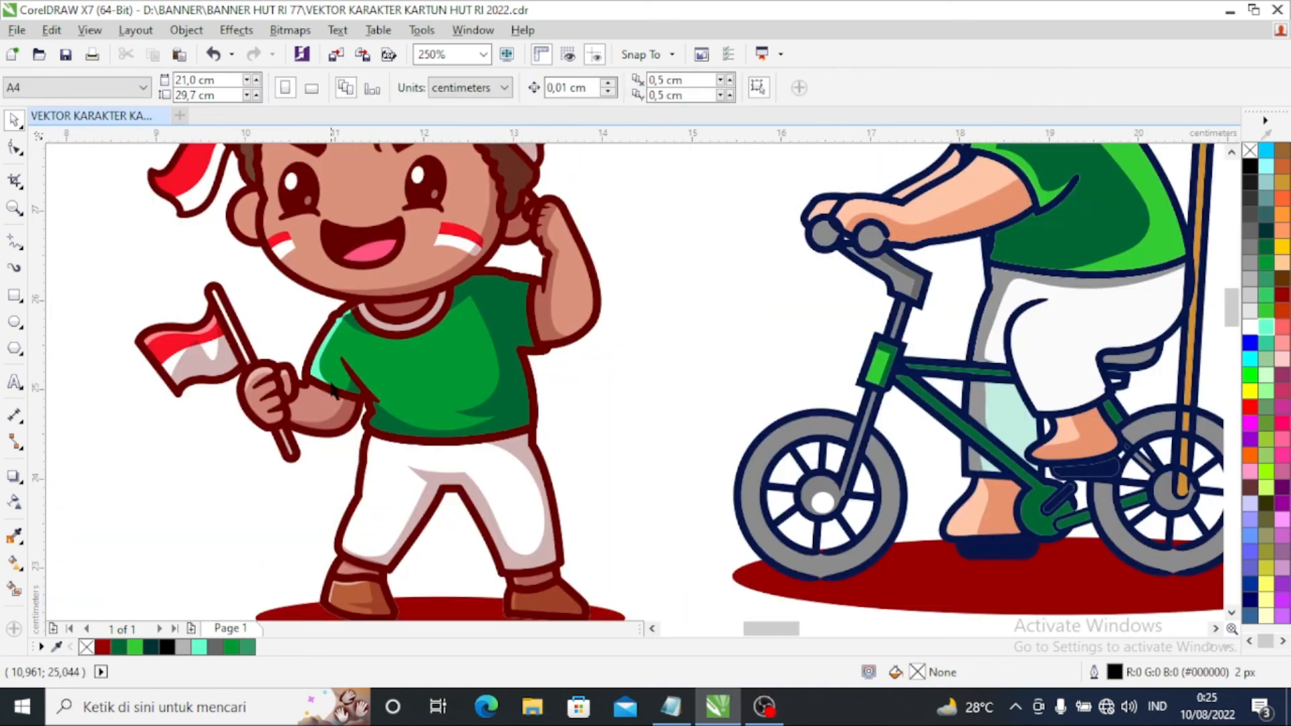
Step: Fill the dark red shirt shading of the small boy with the green flagpole with dark green (#006633) and the main shirt area with green (#009933)
scroll(444, 360, down, 4)
scroll(300, 352, up, 3)
scroll(410, 373, up, 4)
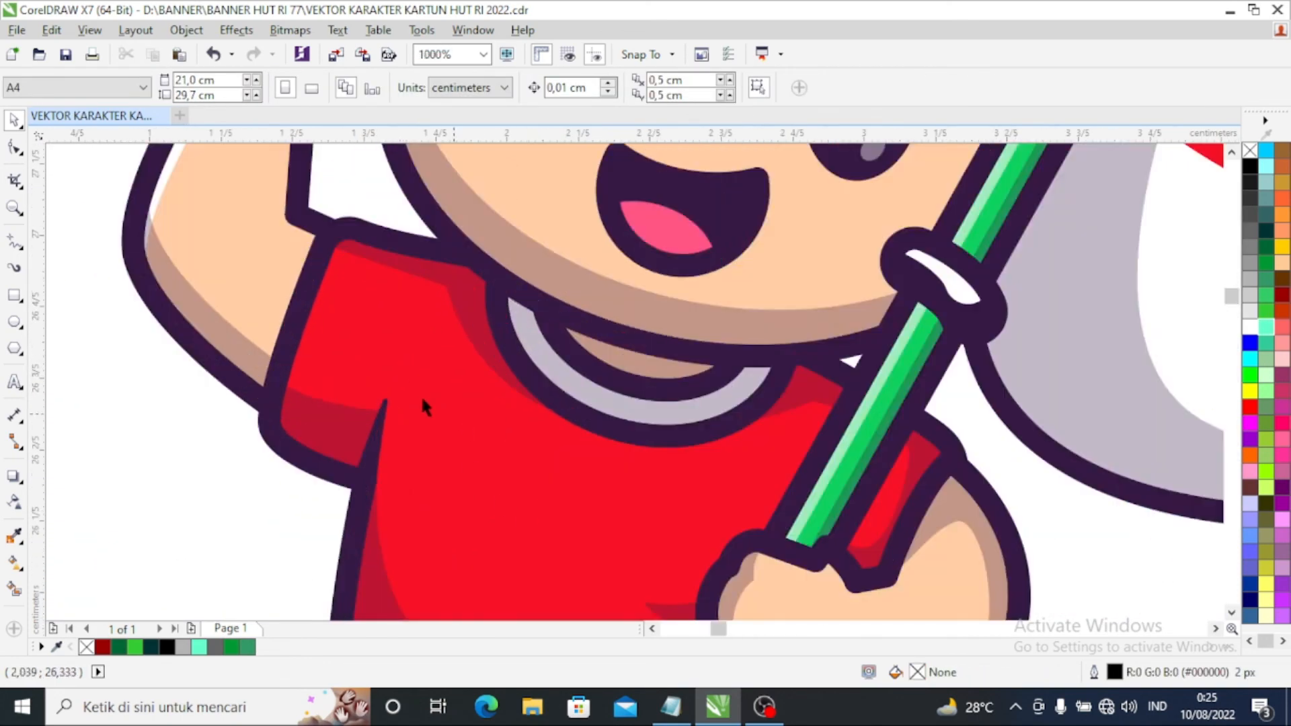
scroll(447, 447, down, 2)
scroll(478, 514, up, 1)
scroll(484, 521, down, 3)
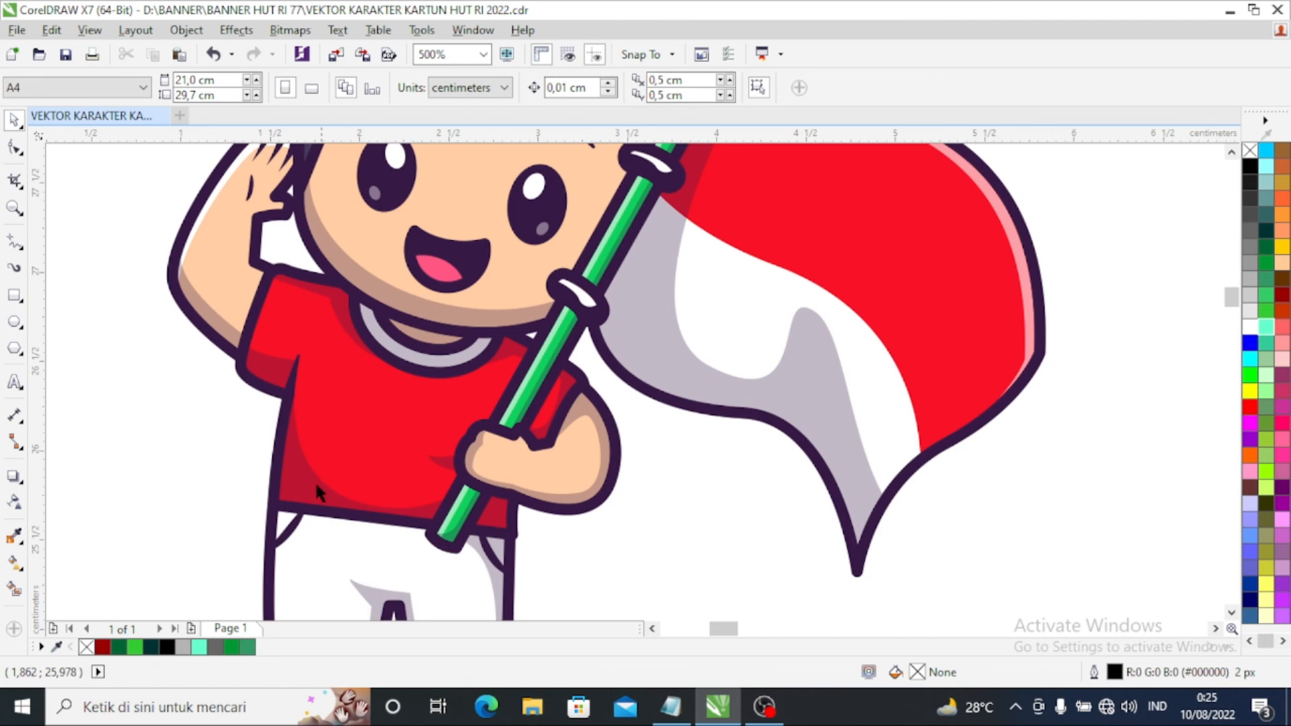
click(434, 489)
click(1266, 248)
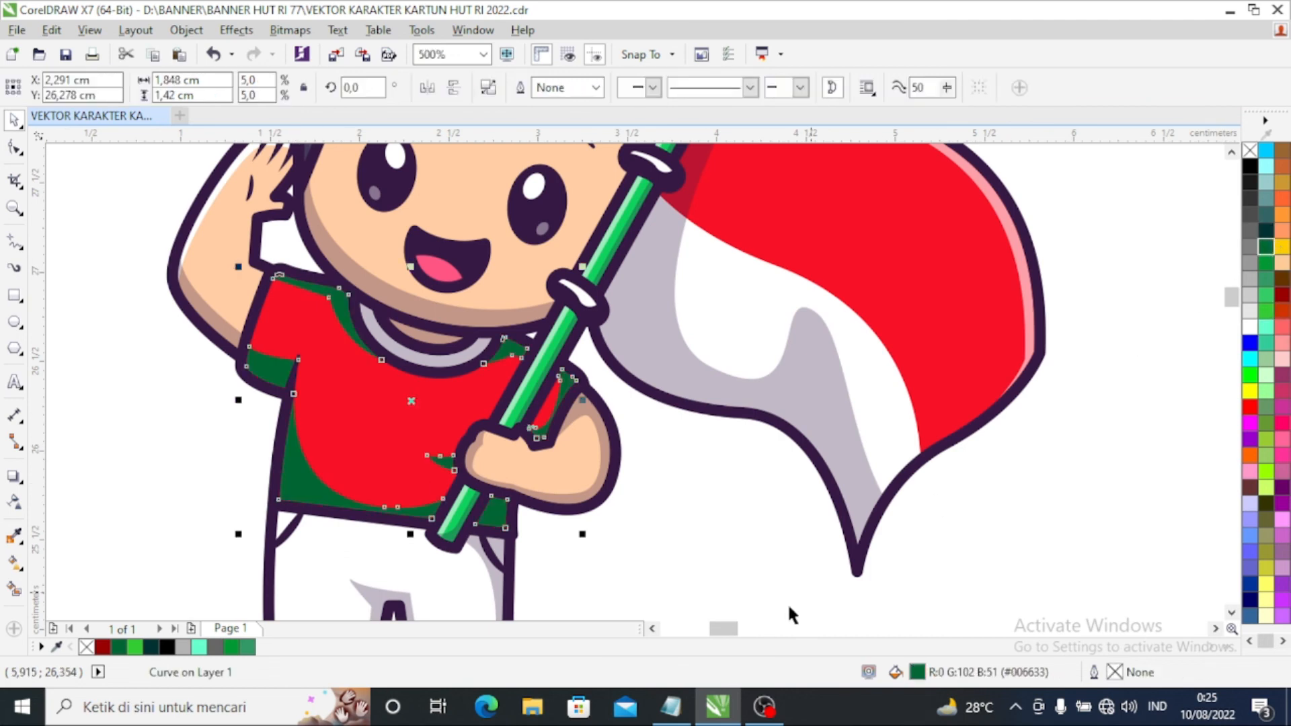
click(344, 413)
click(1266, 268)
key(Escape)
Step: Look over the whole set of characters to check the recoloured clothing
scroll(512, 441, down, 4)
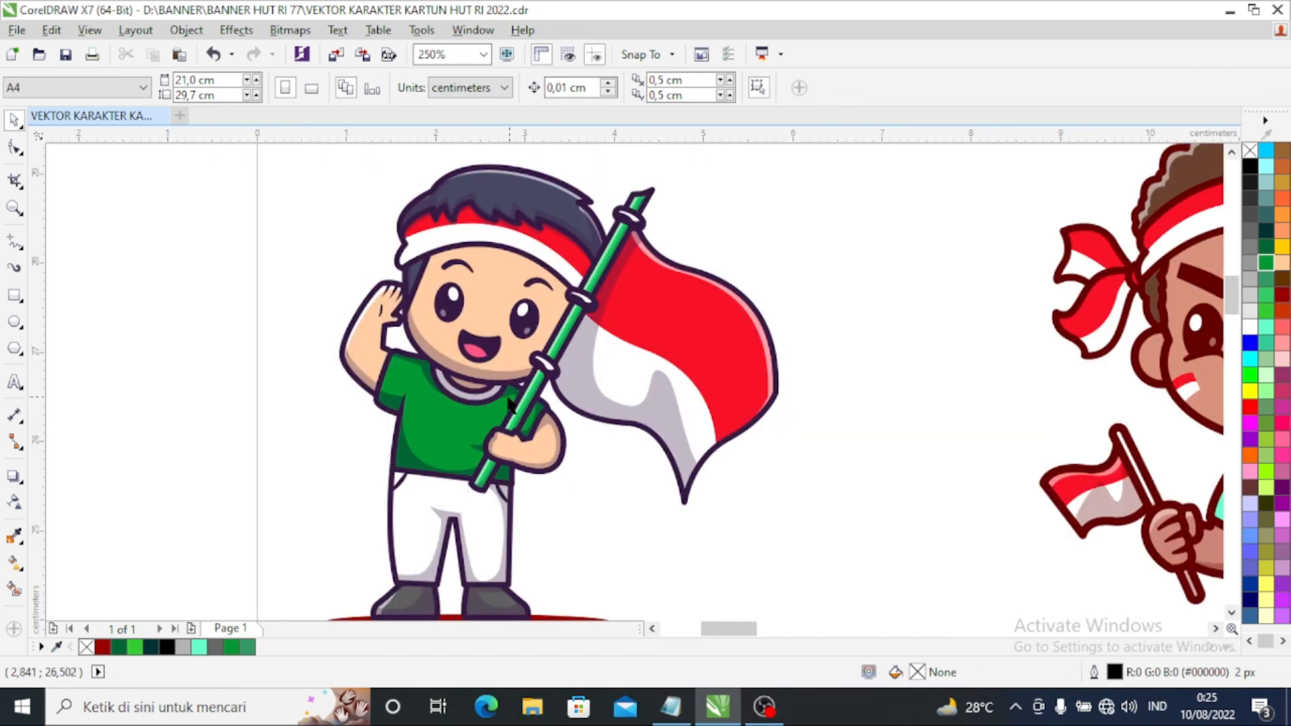
scroll(449, 368, down, 4)
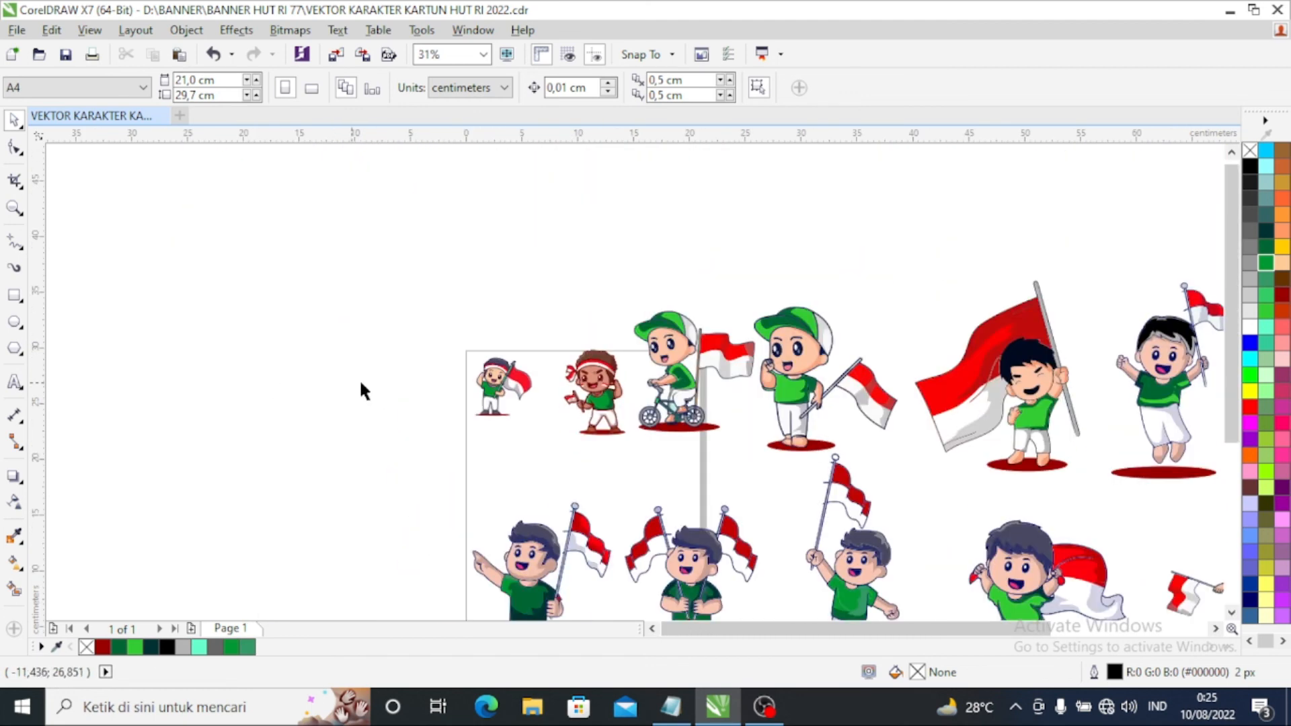
scroll(587, 488, down, 3)
scroll(609, 469, up, 1)
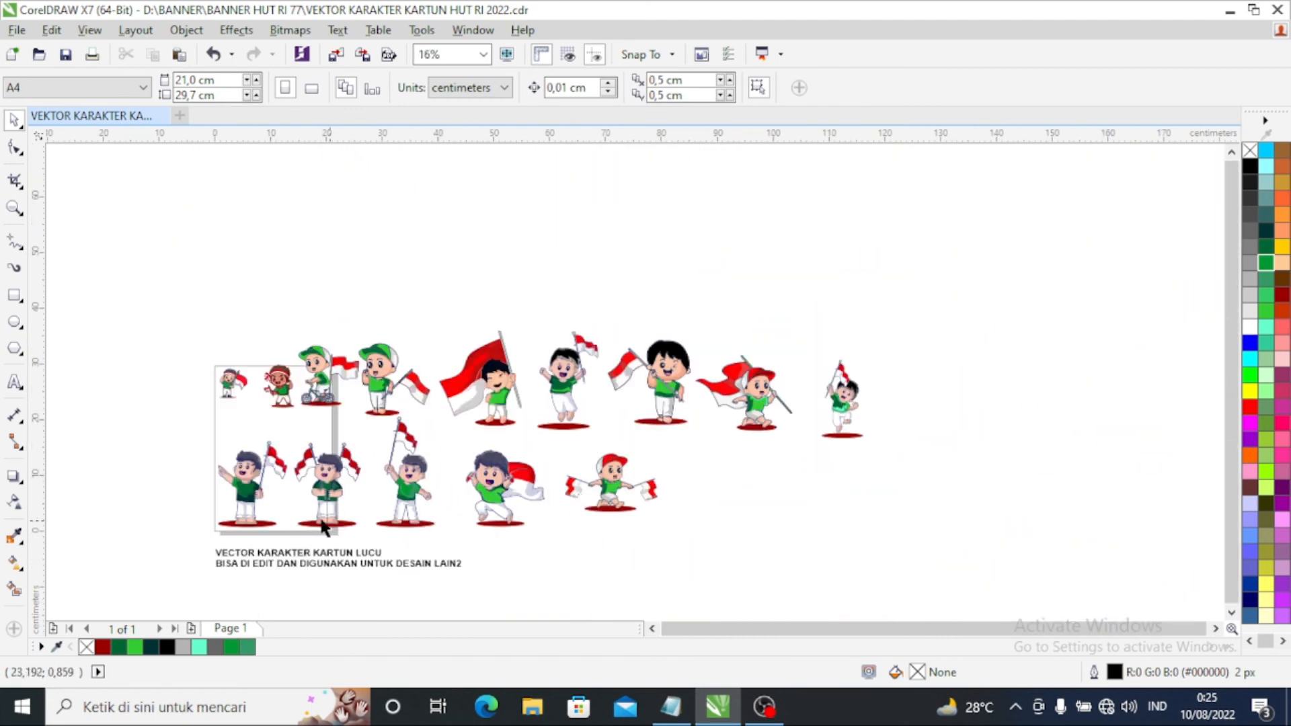
scroll(334, 531, up, 1)
drag(939, 632, 890, 637)
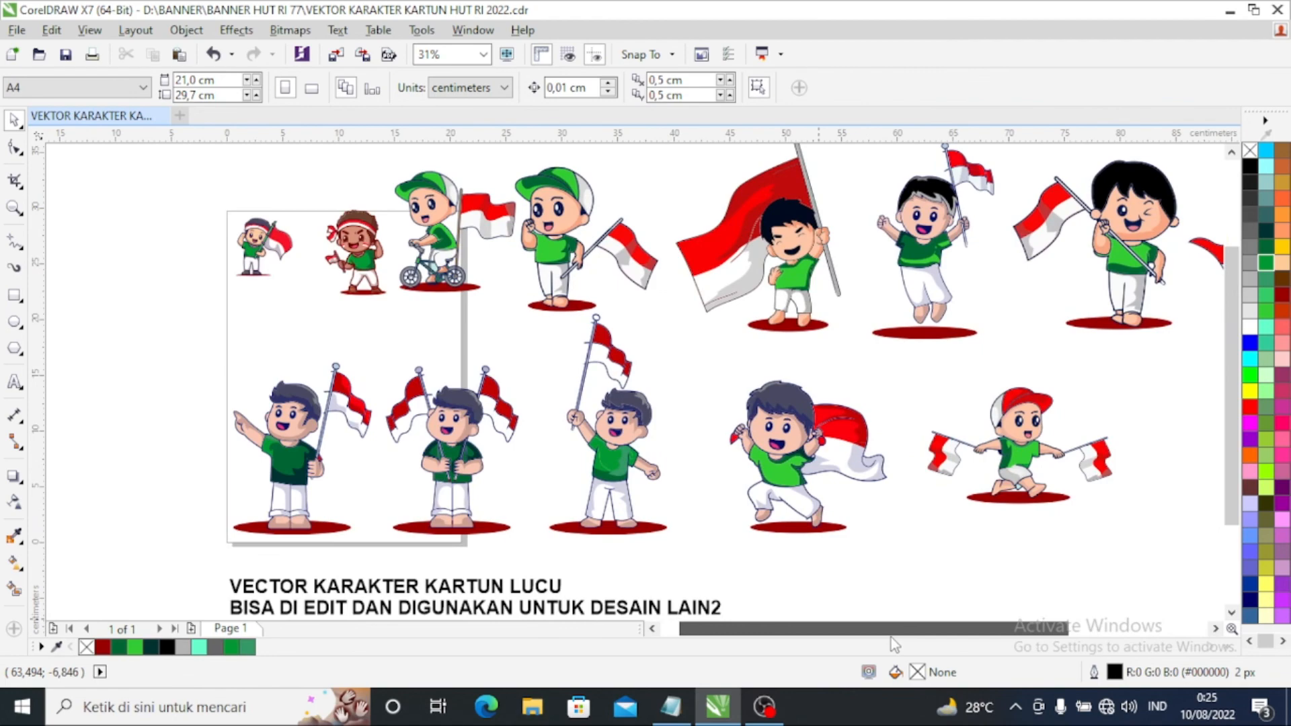